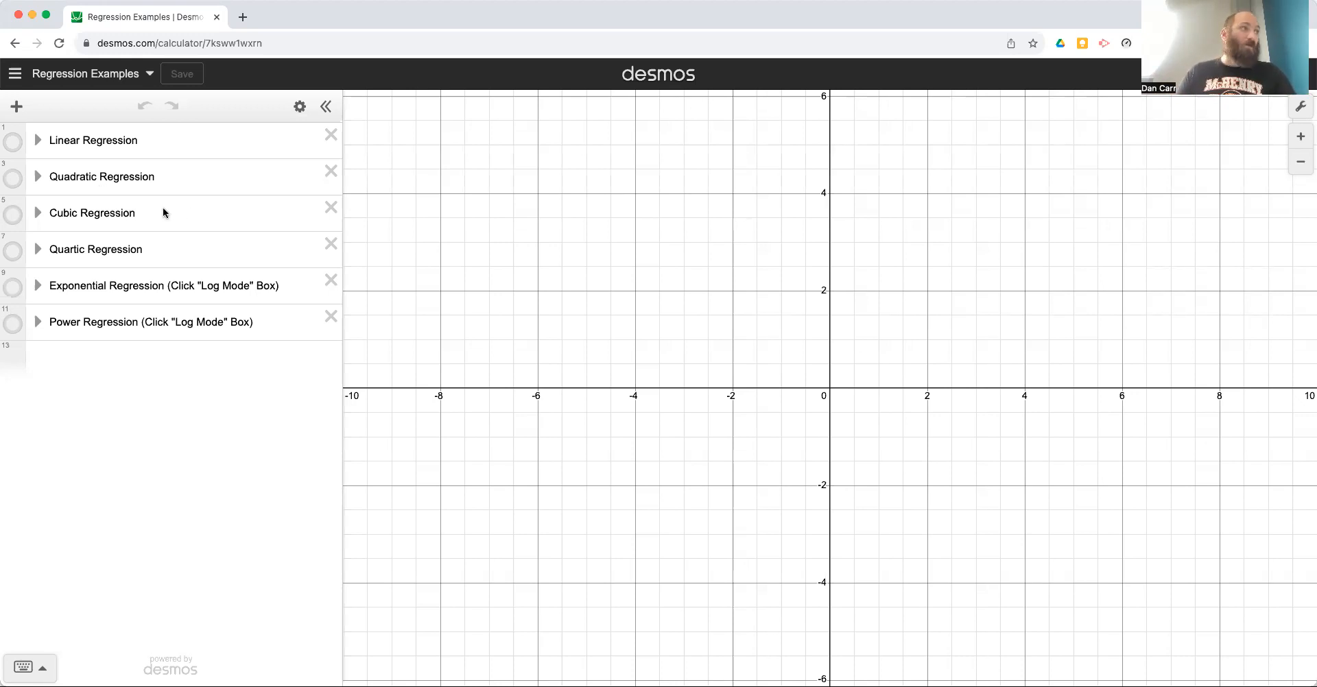
- Insert a new table and place it at the start of the expression list, above the Linear Regression folder
{"action": "left_click", "coordinate": [19, 109]}
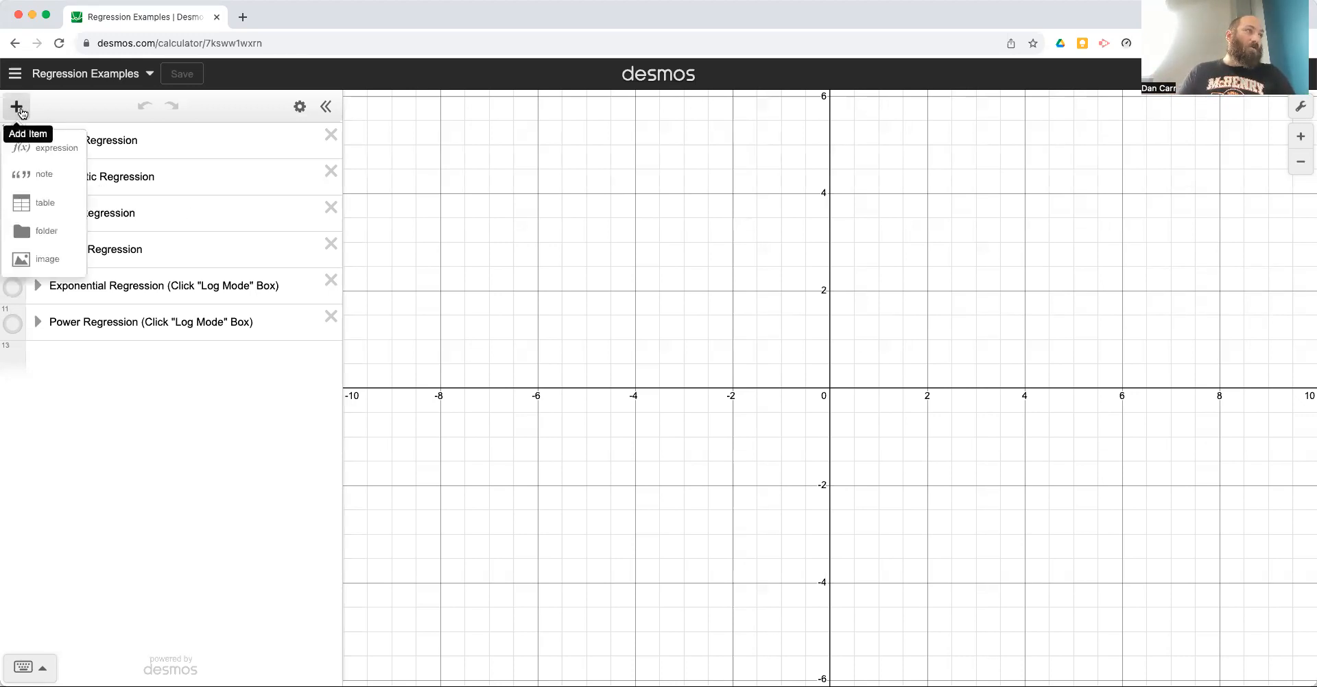
{"action": "left_click", "coordinate": [47, 200]}
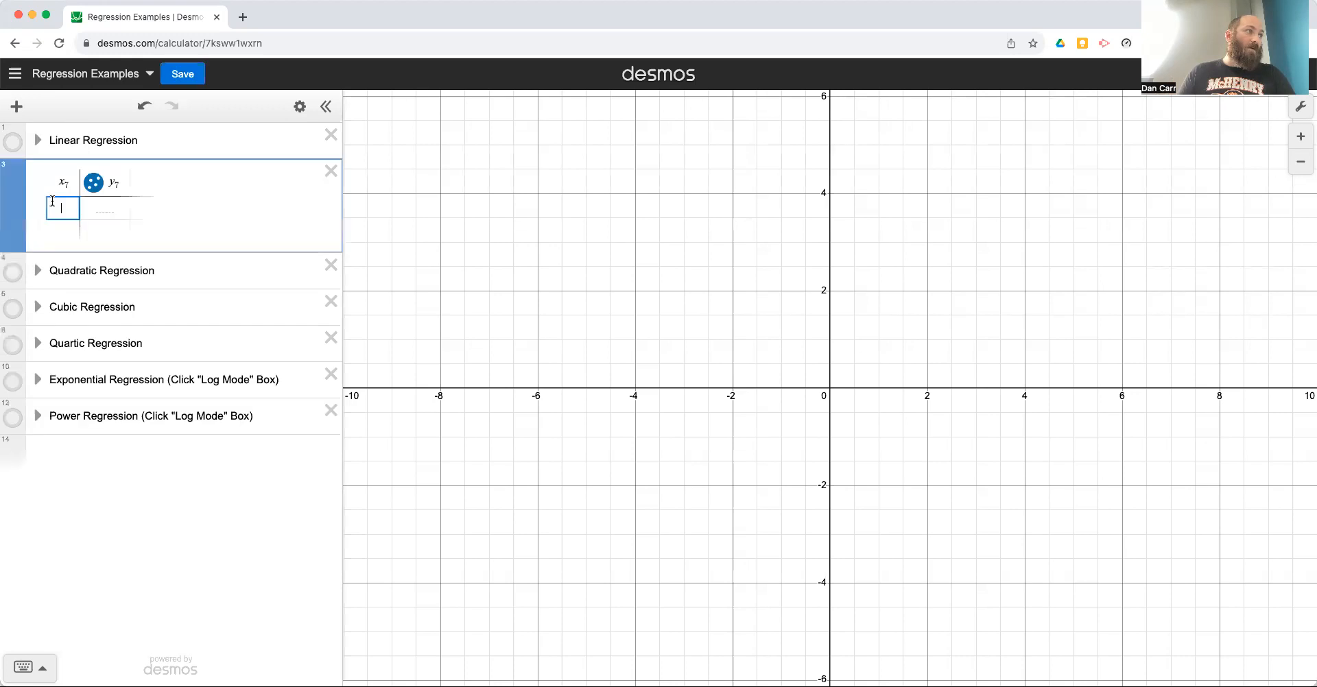
{"action": "left_click_drag", "start_coordinate": [22, 189], "coordinate": [22, 133]}
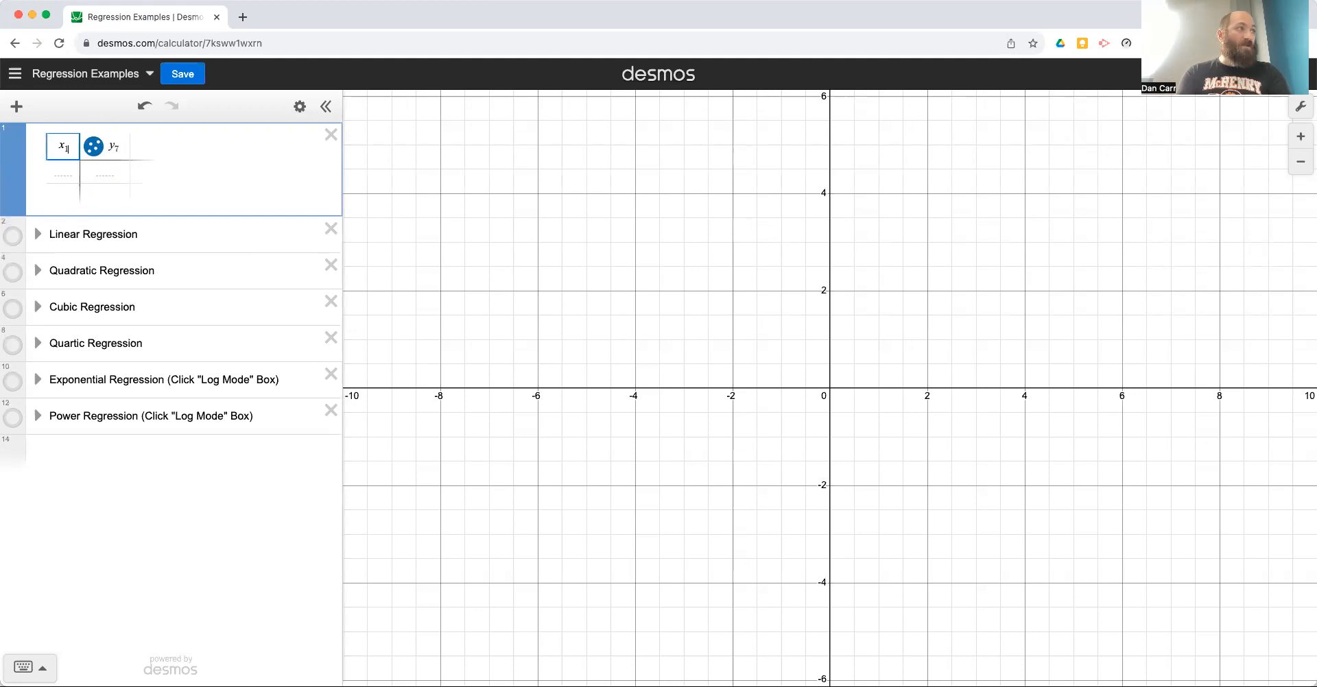
- Rename the new table's column headers to x₁ and y₁
{"action": "key", "text": "Right"}
{"action": "key", "text": "Right"}
{"action": "key", "text": "Left"}
{"action": "key", "text": "Down"}
{"action": "key", "text": "Up"}
{"action": "key", "text": "Right"}
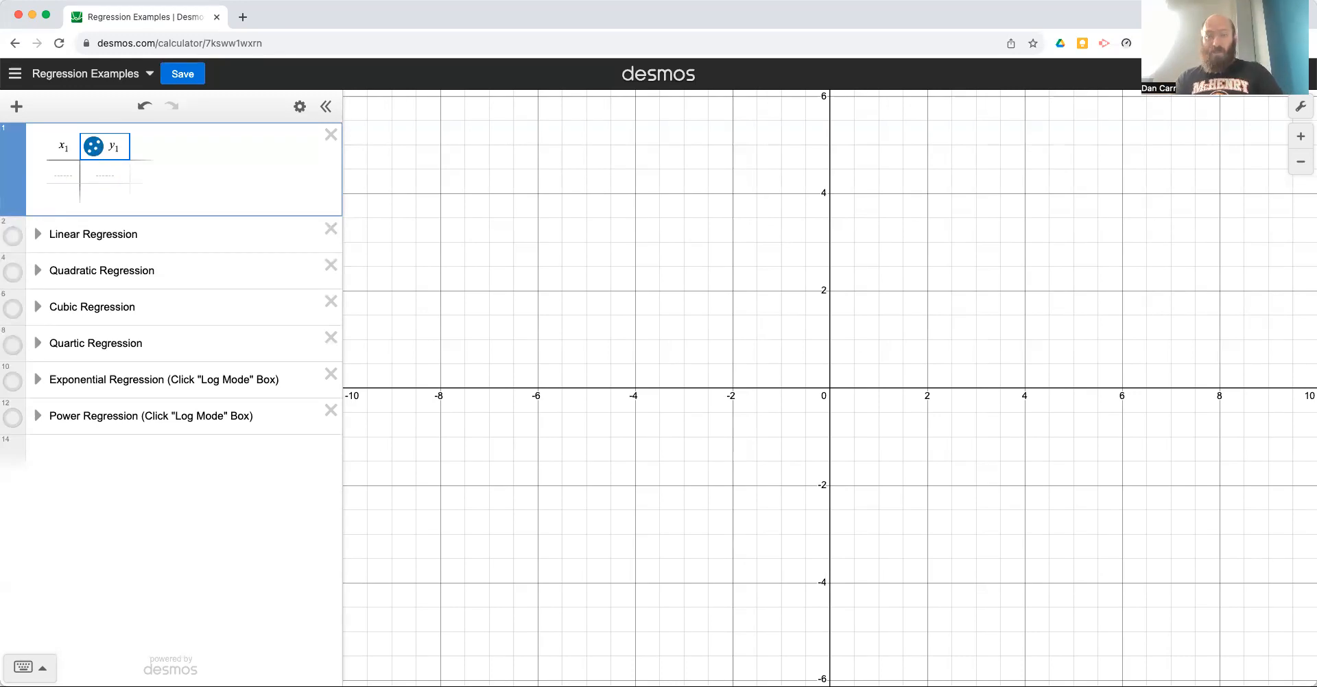
- Fill the x₁ column with the integers from -3 to 3
{"action": "left_click", "coordinate": [61, 171]}
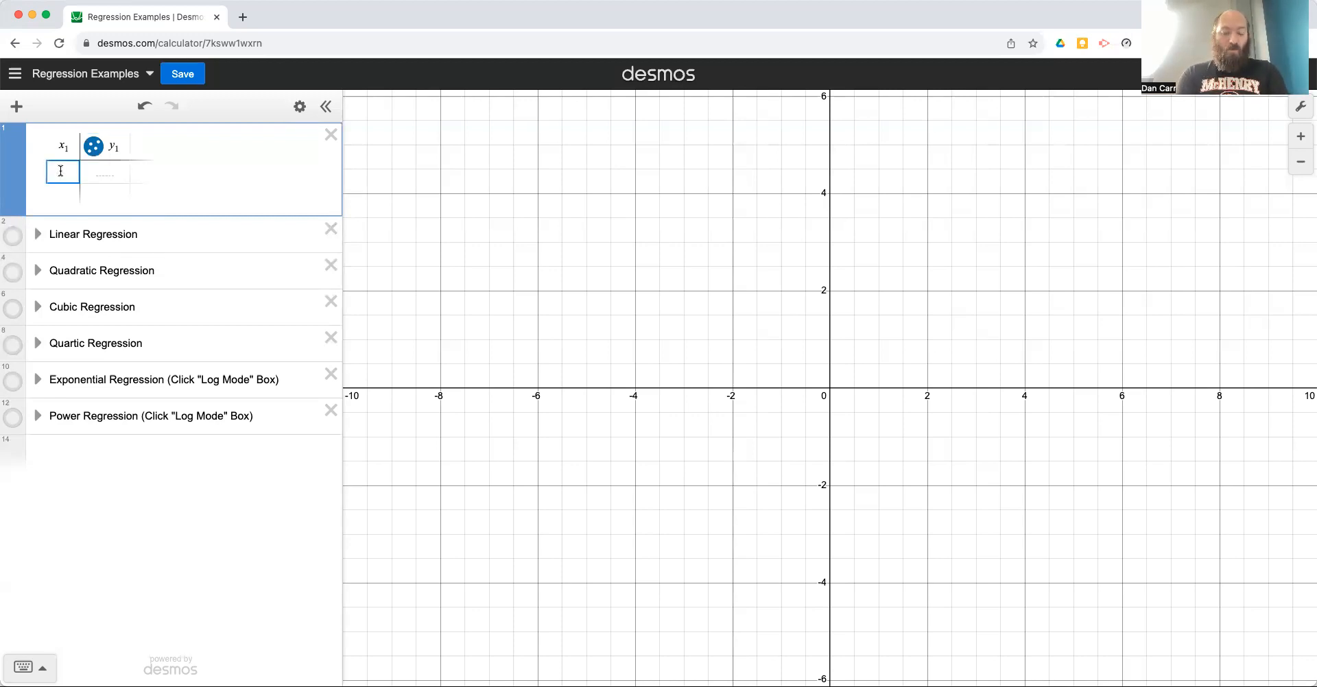
{"action": "type", "text": "-3"}
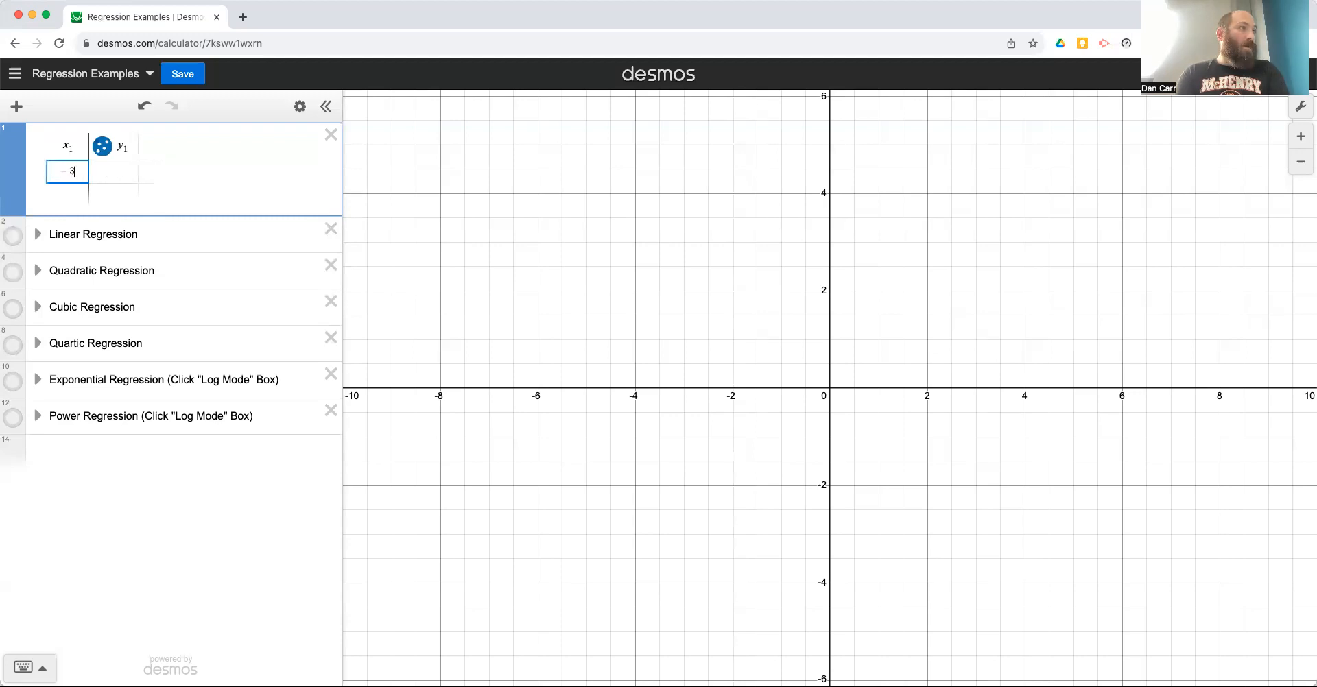
{"action": "key", "text": "Return"}
{"action": "type", "text": "-2"}
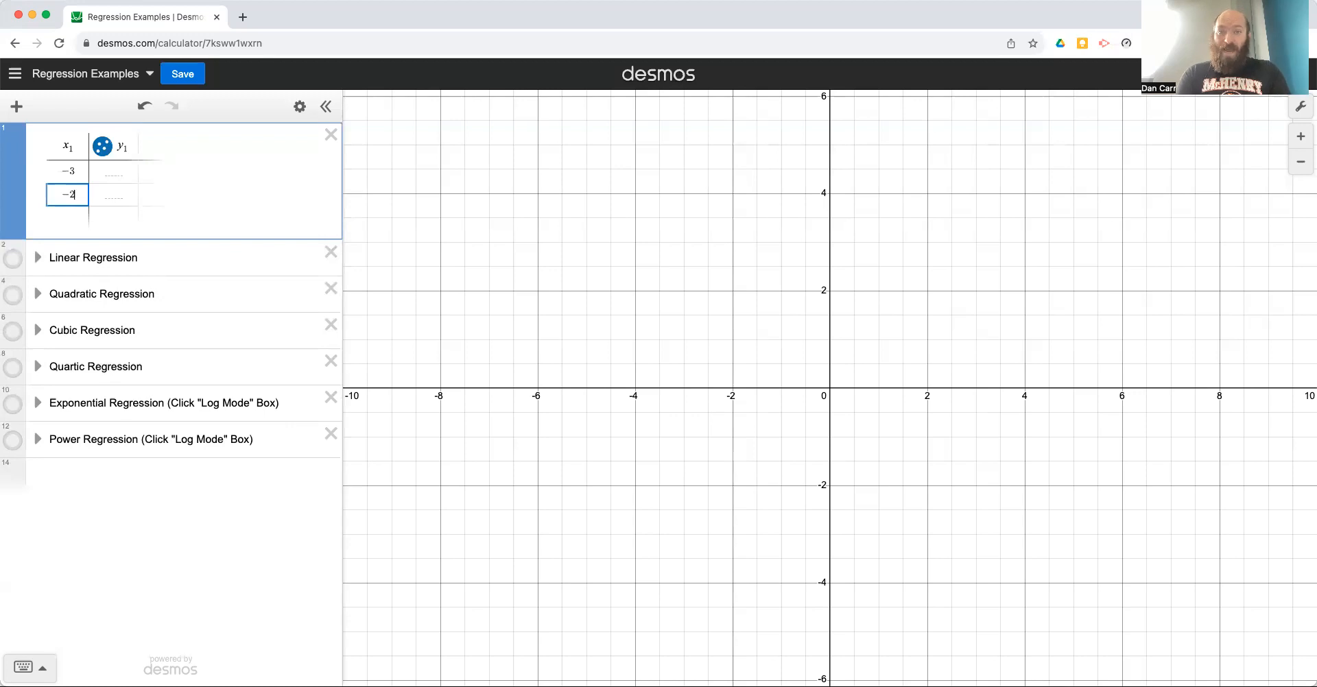
{"action": "key", "text": "Return"}
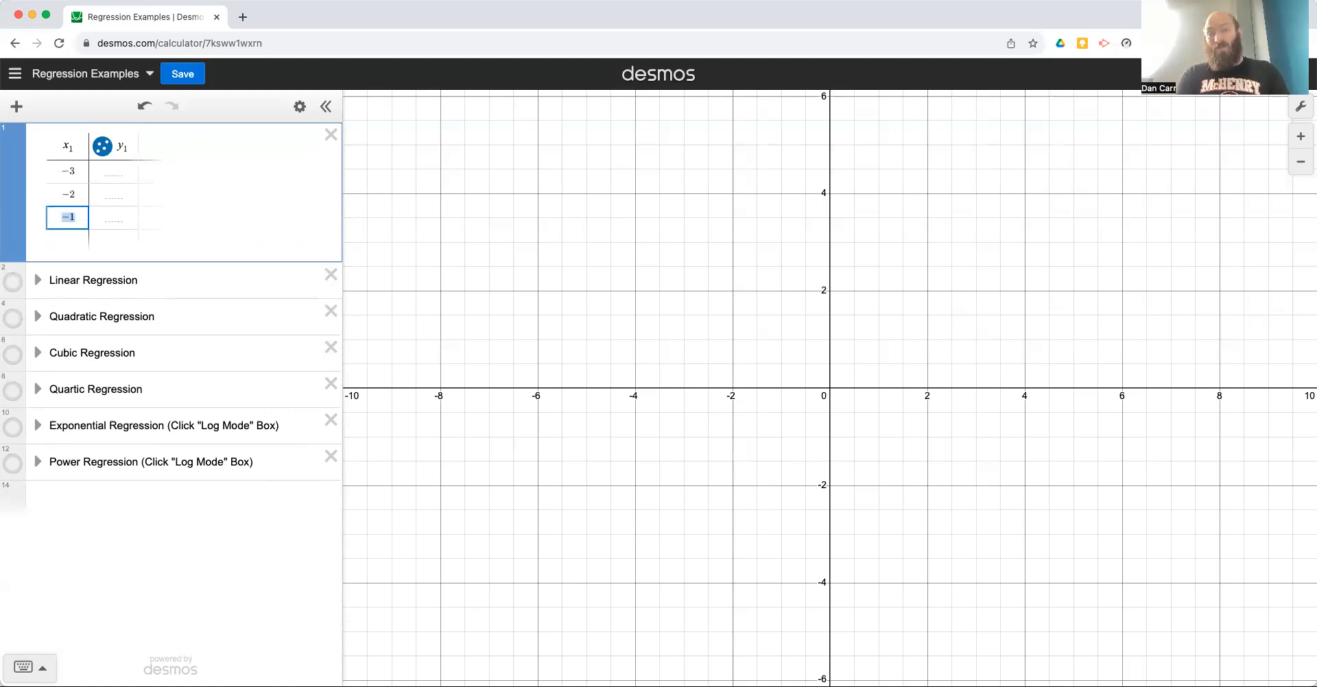
{"action": "key", "text": "Return"}
{"action": "key", "text": "Return"}
{"action": "key", "text": "Return"}
{"action": "key", "text": "Return"}
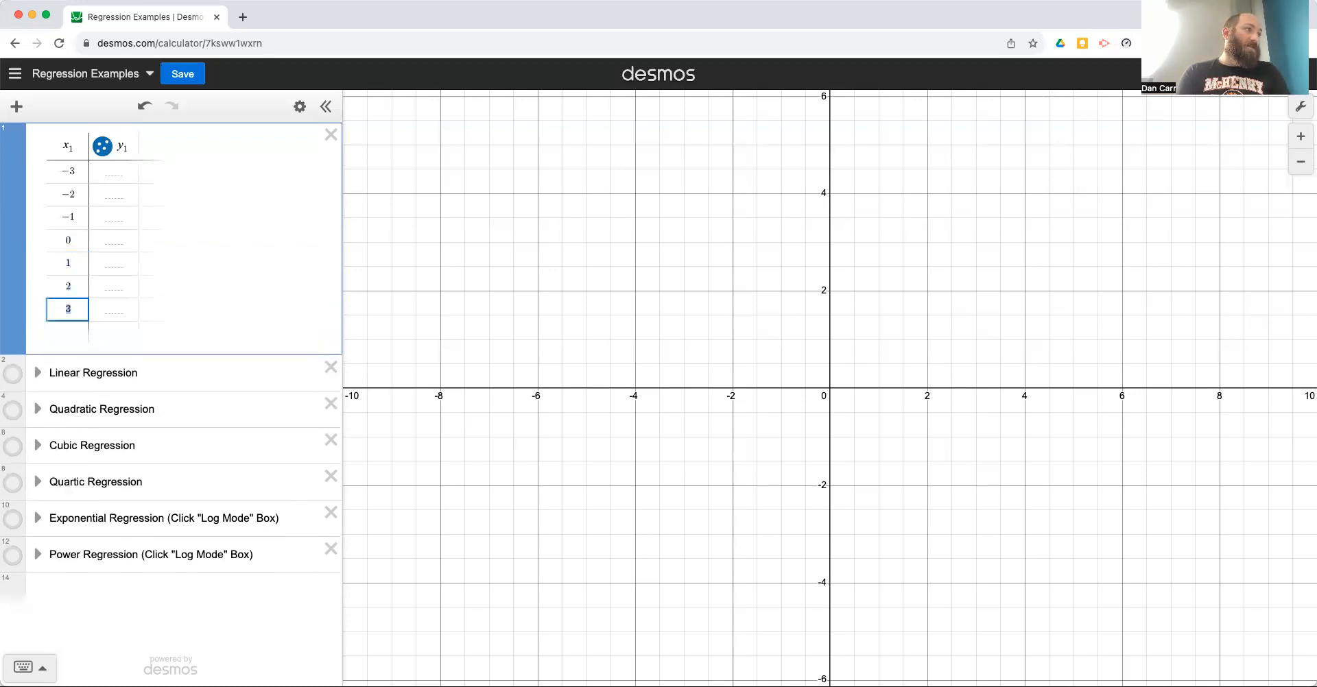
- Fill the y₁ column with 9, 4, 1, 0, 1, 4 and 9 for x₁ from -3 to 3
{"action": "left_click", "coordinate": [119, 168]}
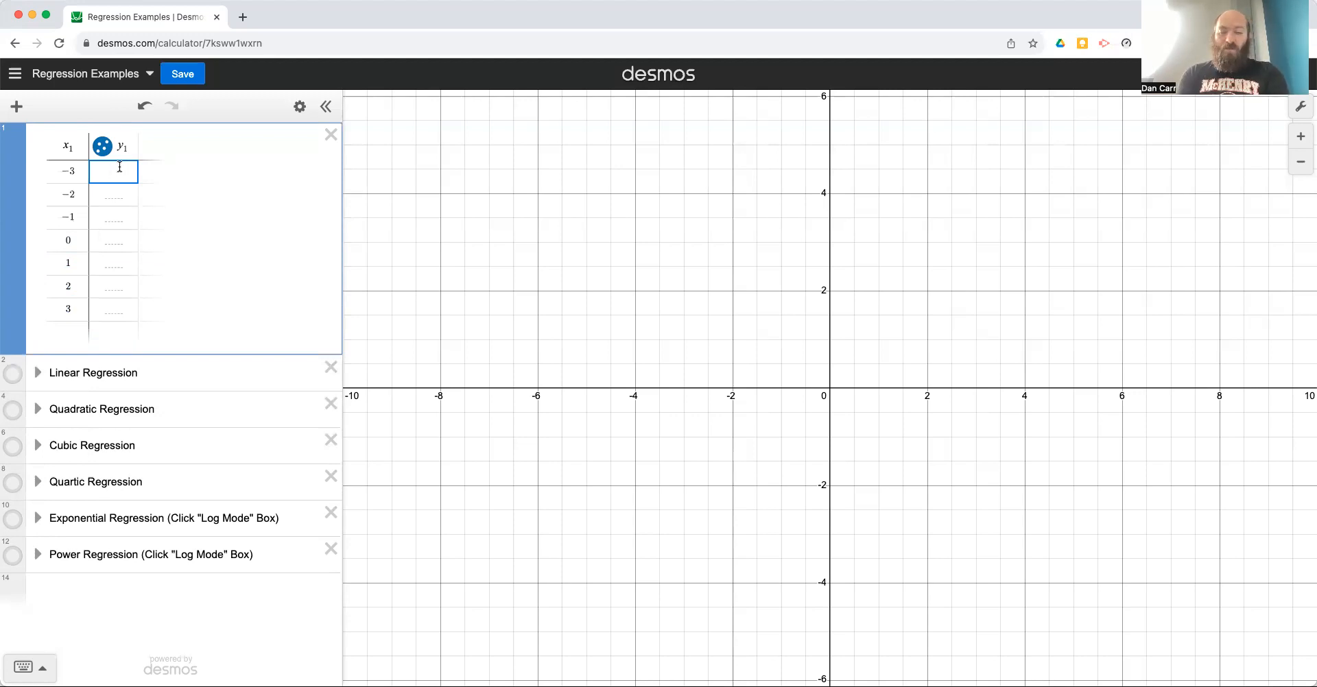
{"action": "type", "text": "9"}
{"action": "key", "text": "Return"}
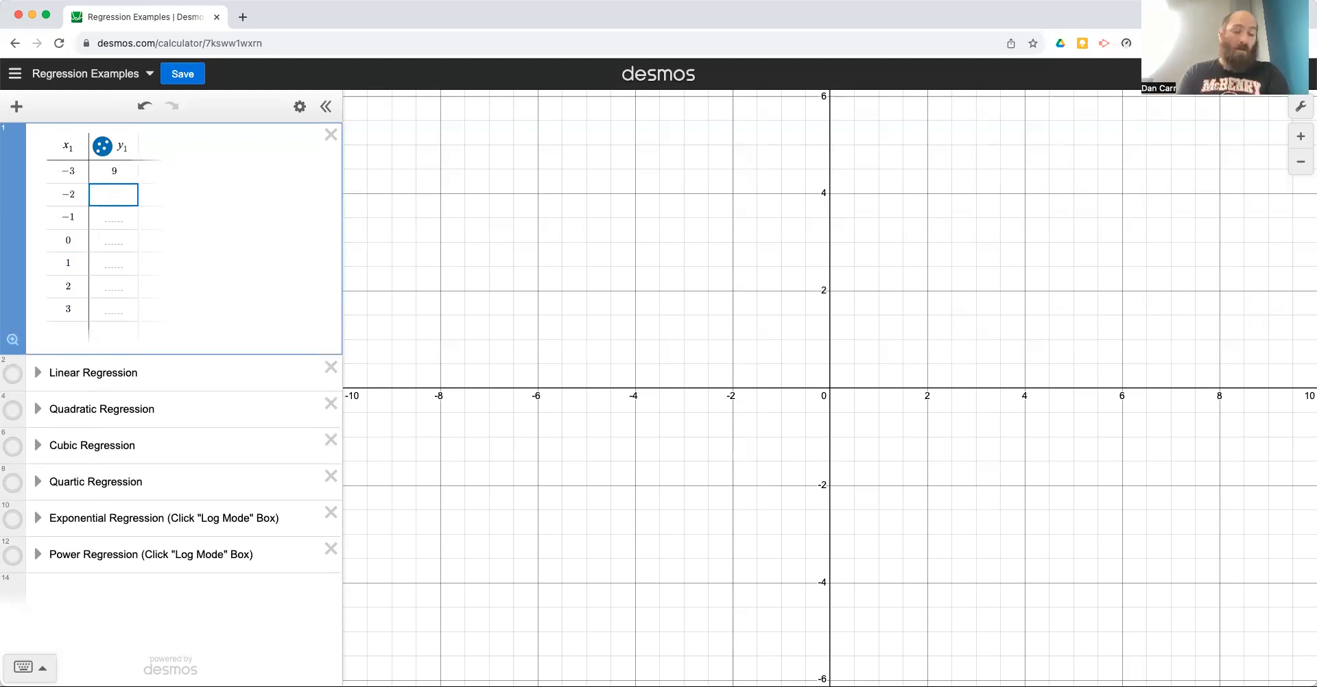
{"action": "type", "text": "4"}
{"action": "key", "text": "Return"}
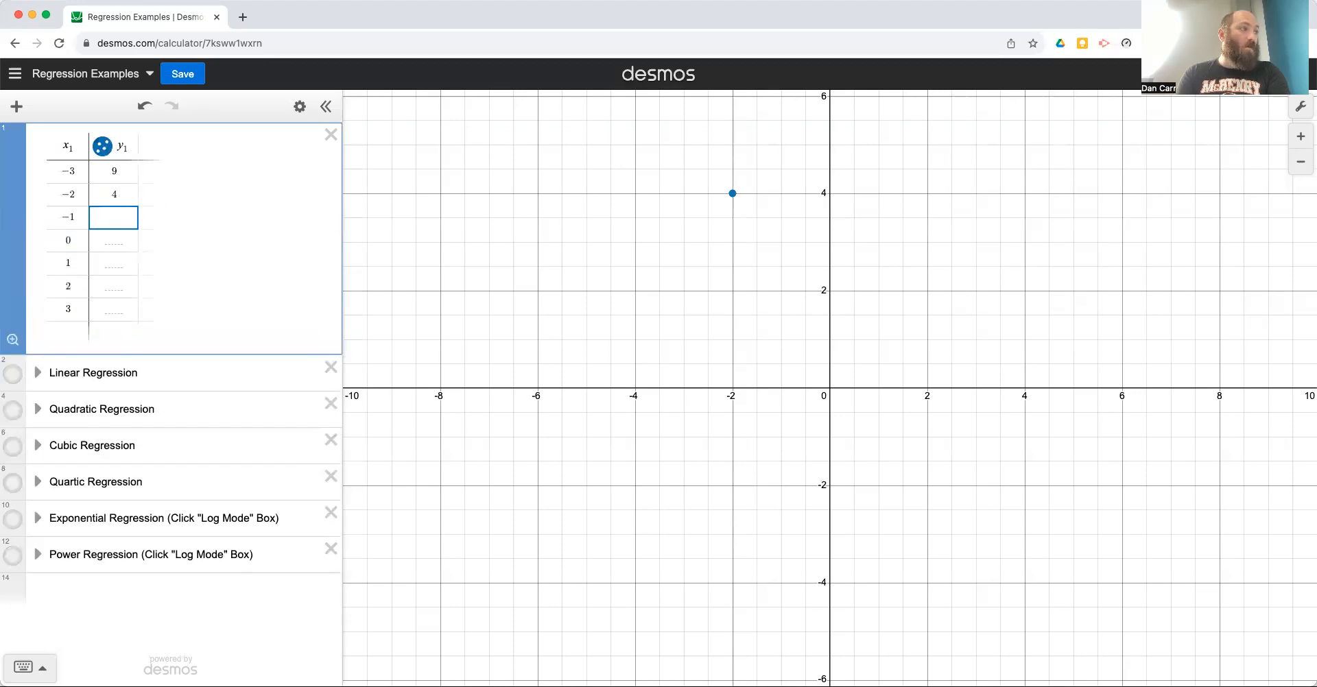
{"action": "type", "text": "1"}
{"action": "key", "text": "Return"}
{"action": "type", "text": "0"}
{"action": "key", "text": "Return"}
{"action": "type", "text": "1"}
{"action": "key", "text": "Return"}
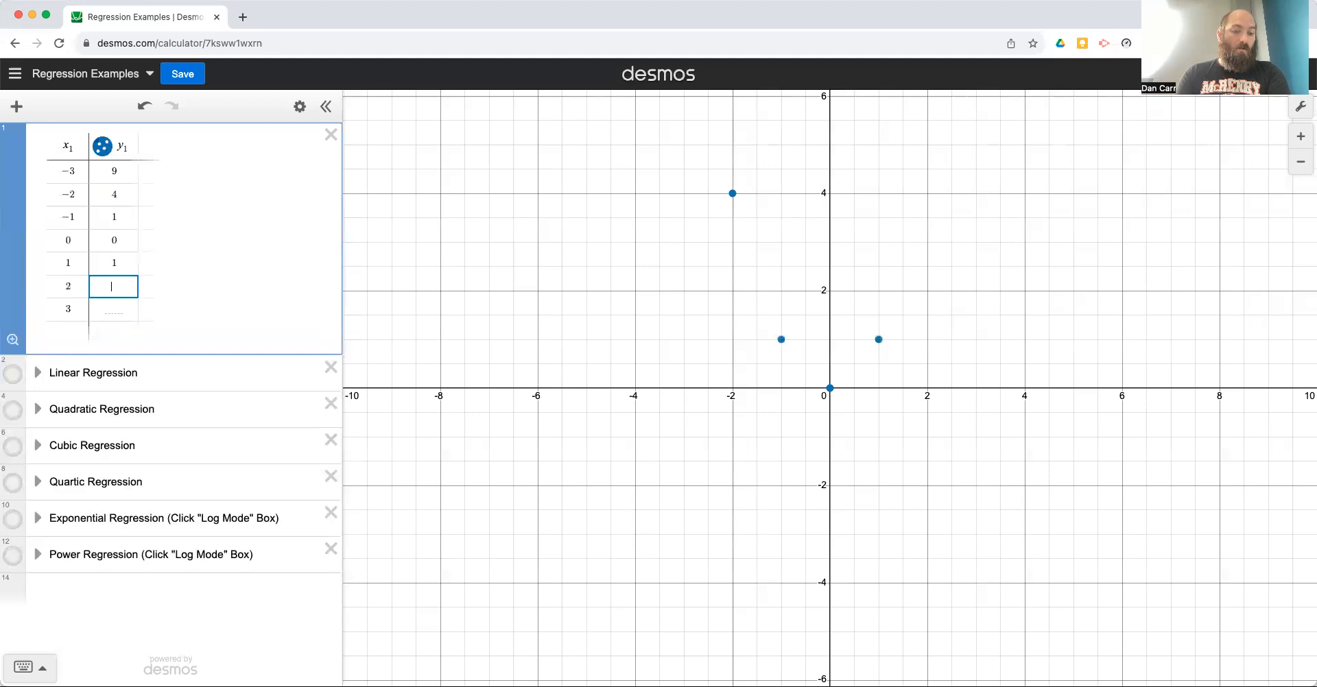
{"action": "type", "text": "4"}
{"action": "key", "text": "Return"}
{"action": "type", "text": "9"}
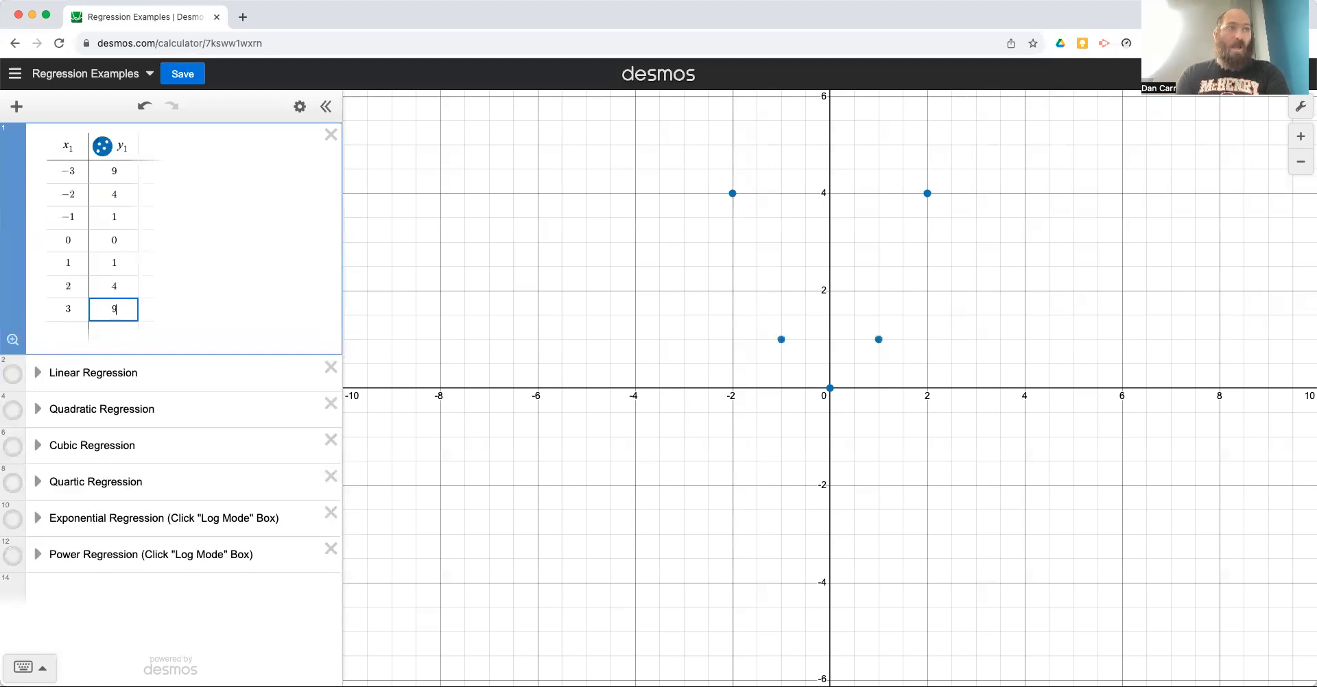
- Switch the graph to the larger display size and bring all seven table points into view
{"action": "left_click", "coordinate": [1300, 107]}
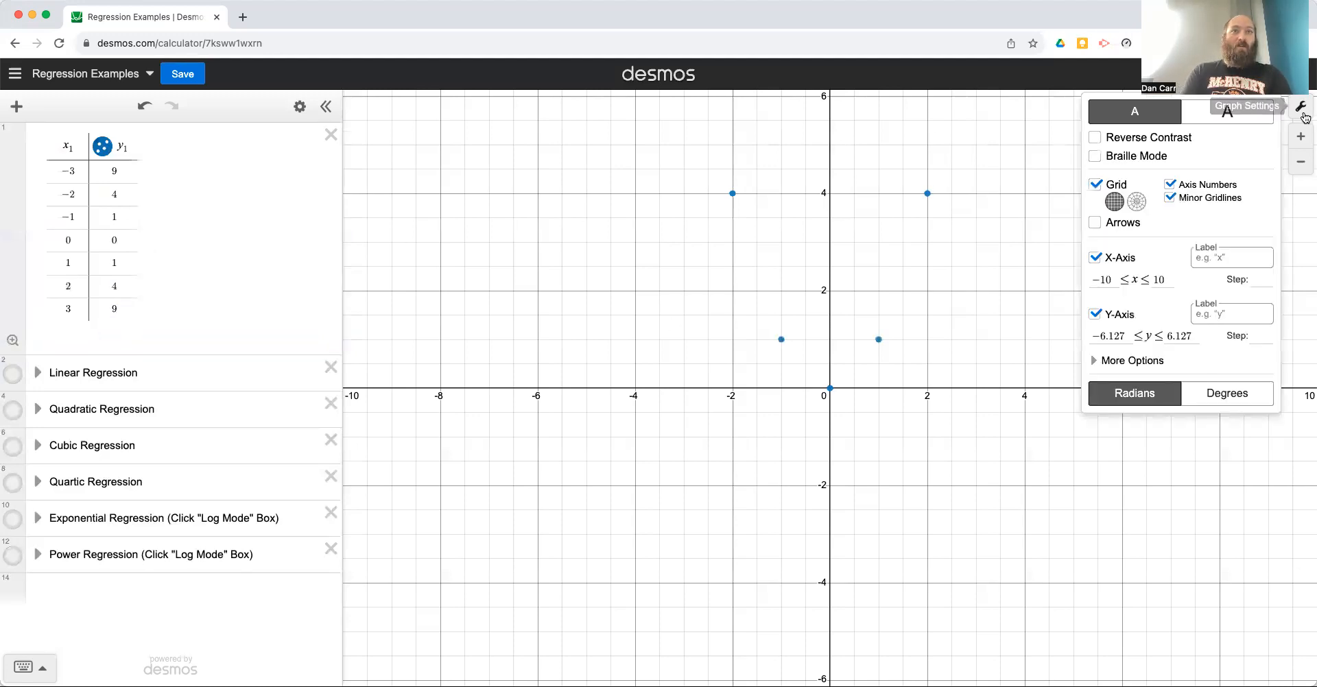
{"action": "left_click", "coordinate": [1205, 118]}
{"action": "left_click", "coordinate": [986, 308]}
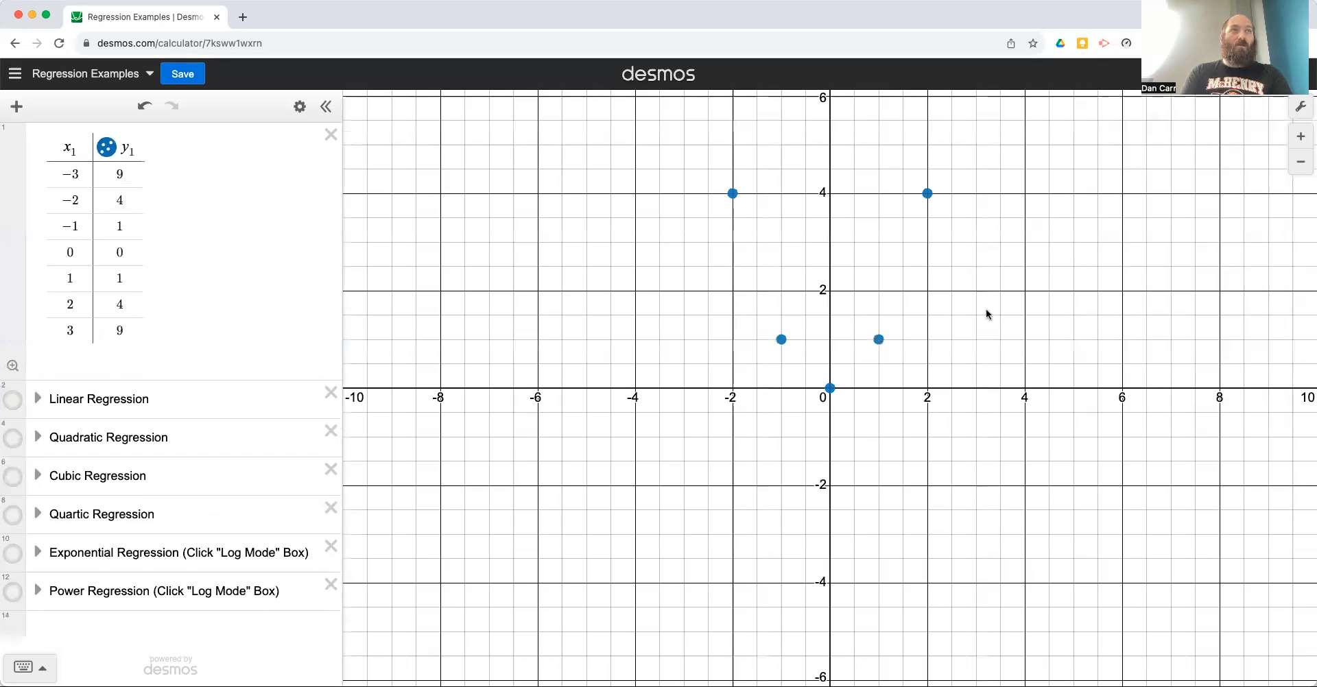
{"action": "scroll", "coordinate": [985, 310], "scroll_direction": "up", "scroll_amount": 5}
{"action": "scroll", "coordinate": [985, 310], "scroll_direction": "down", "scroll_amount": 5}
{"action": "scroll", "coordinate": [985, 310], "scroll_direction": "down", "scroll_amount": 3}
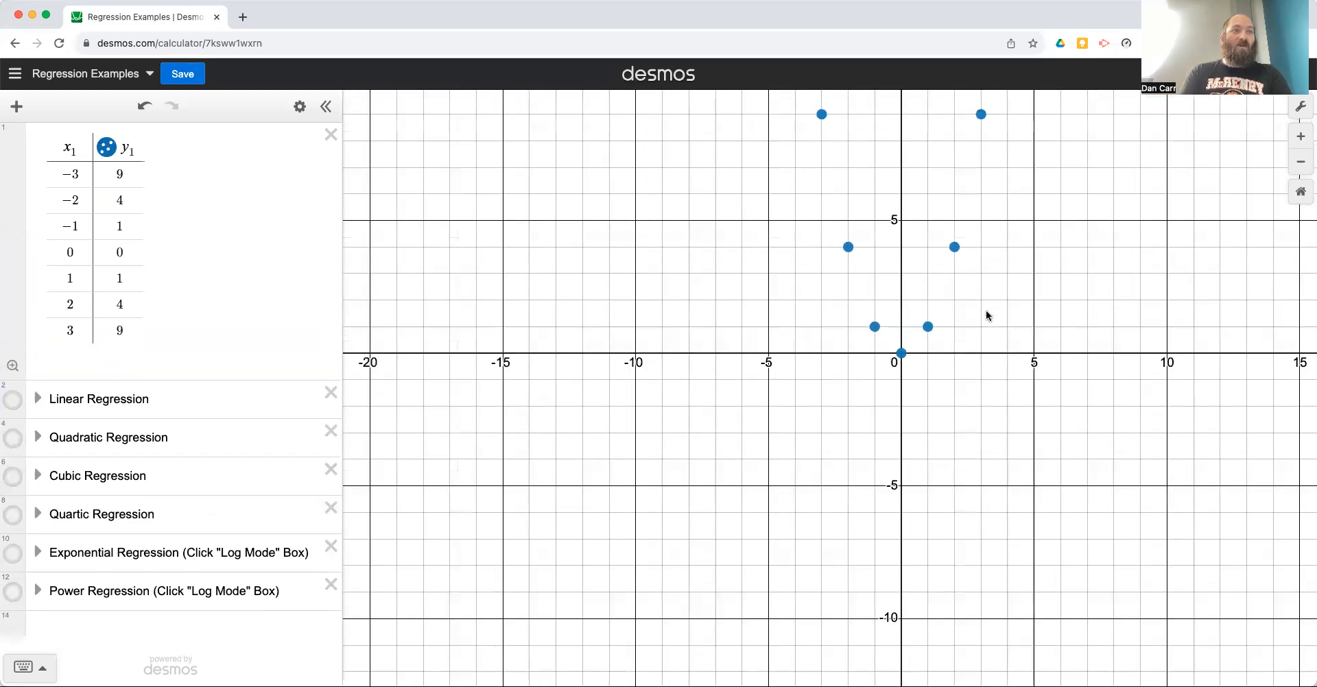
{"action": "left_click_drag", "start_coordinate": [1006, 270], "coordinate": [970, 384]}
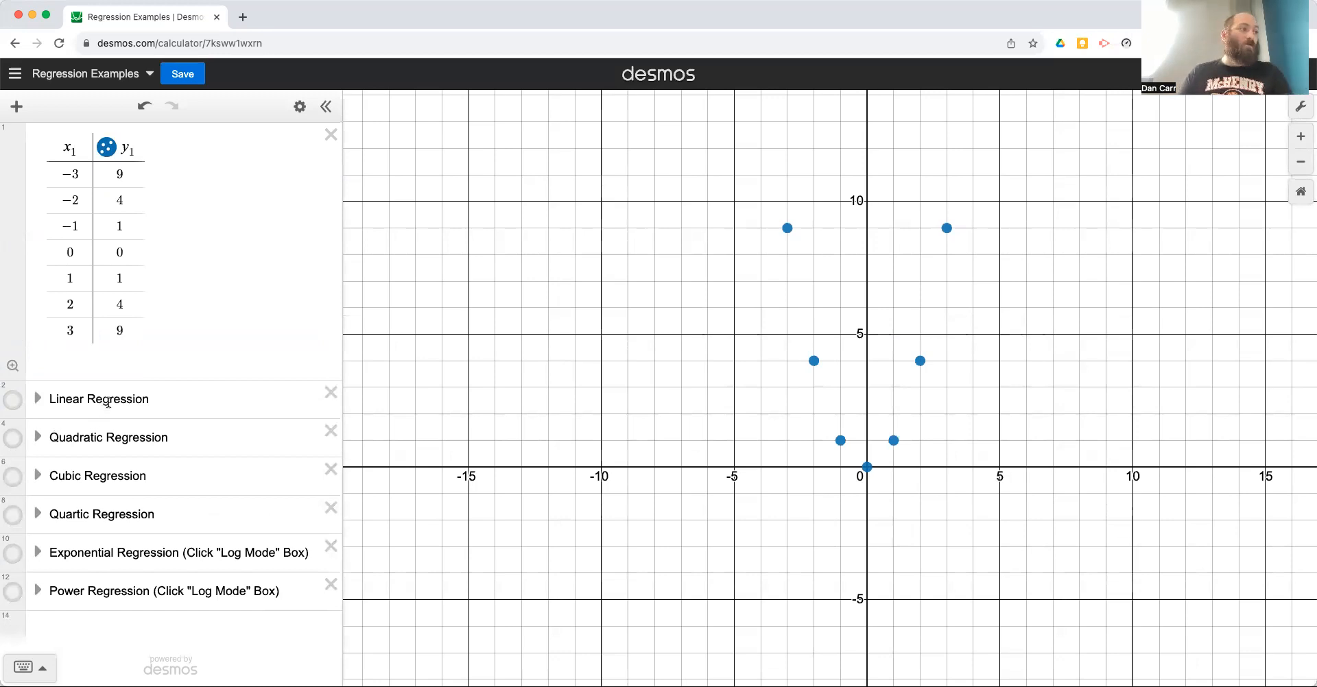
- Expand the Quadratic Regression folder and clear its existing regression formula
{"action": "left_click", "coordinate": [37, 437]}
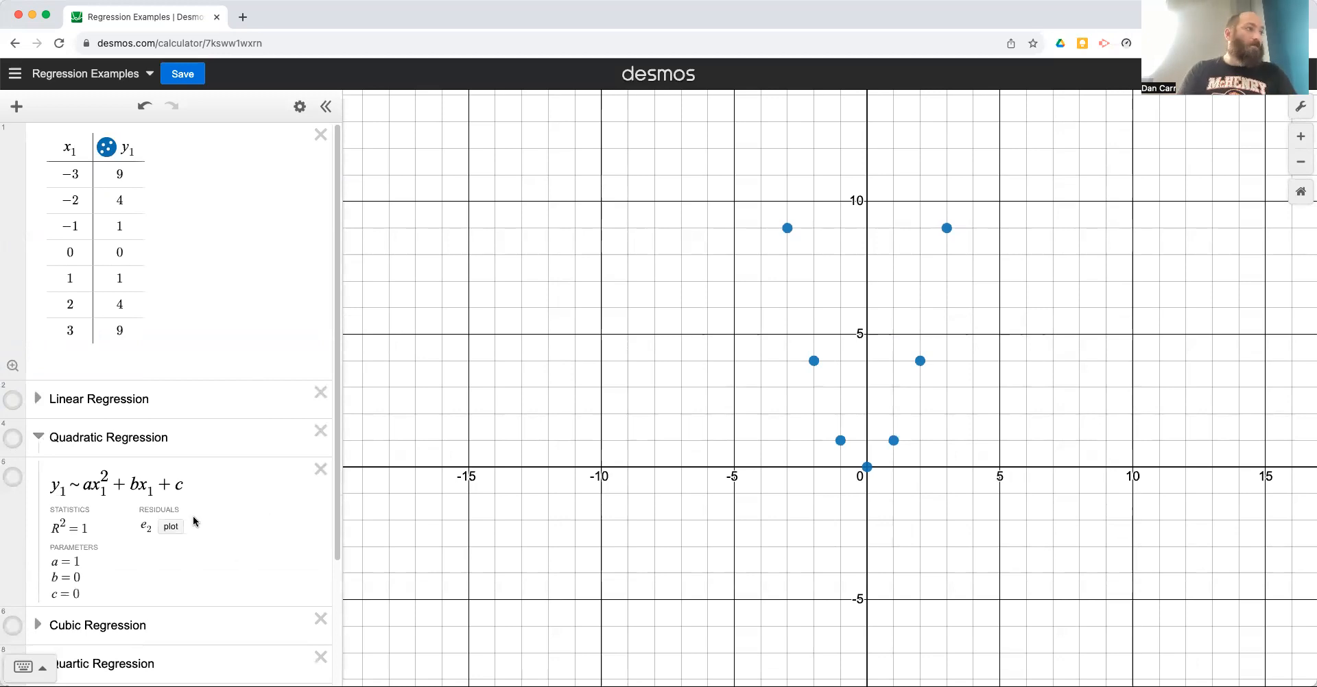
{"action": "left_click", "coordinate": [62, 487]}
{"action": "key", "text": "Right"}
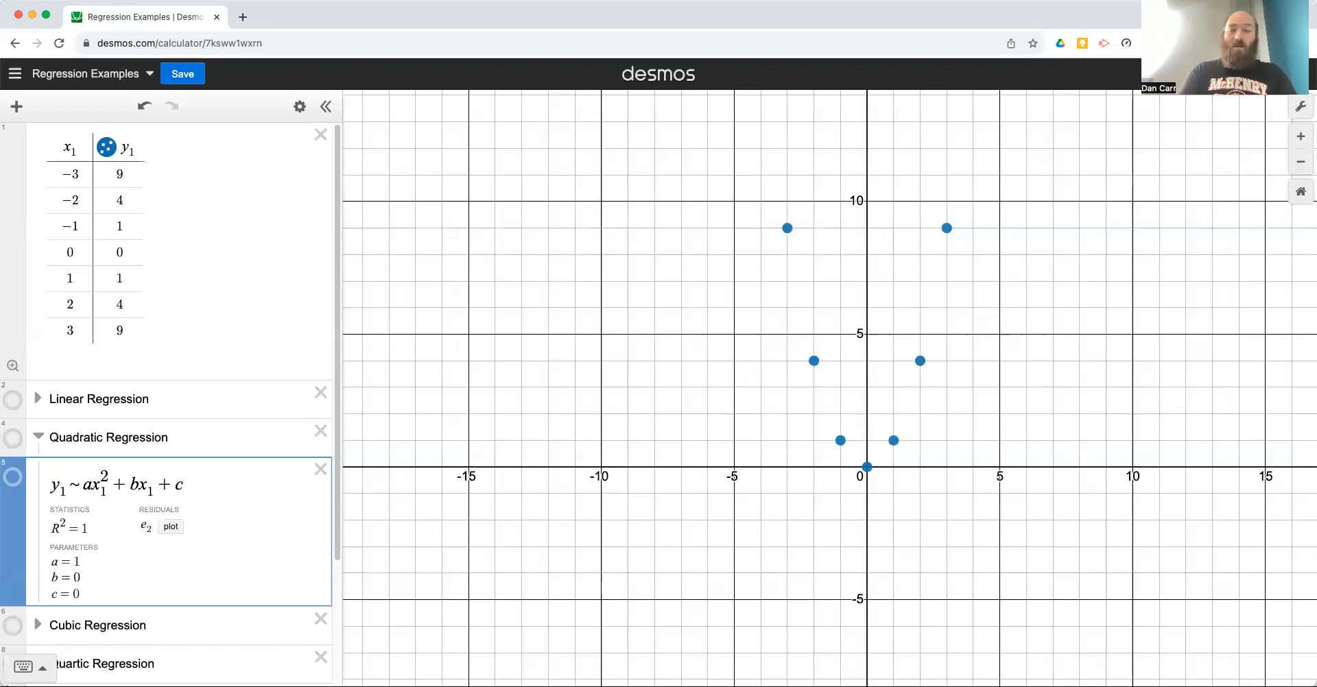
{"action": "key", "text": "BackSpace"}
{"action": "key", "text": "BackSpace"}
{"action": "key", "text": "BackSpace"}
{"action": "key", "text": "BackSpace"}
{"action": "key", "text": "BackSpace"}
{"action": "key", "text": "BackSpace"}
{"action": "key", "text": "BackSpace"}
{"action": "key", "text": "BackSpace"}
{"action": "key", "text": "BackSpace"}
{"action": "key", "text": "BackSpace"}
{"action": "key", "text": "BackSpace"}
{"action": "key", "text": "BackSpace"}
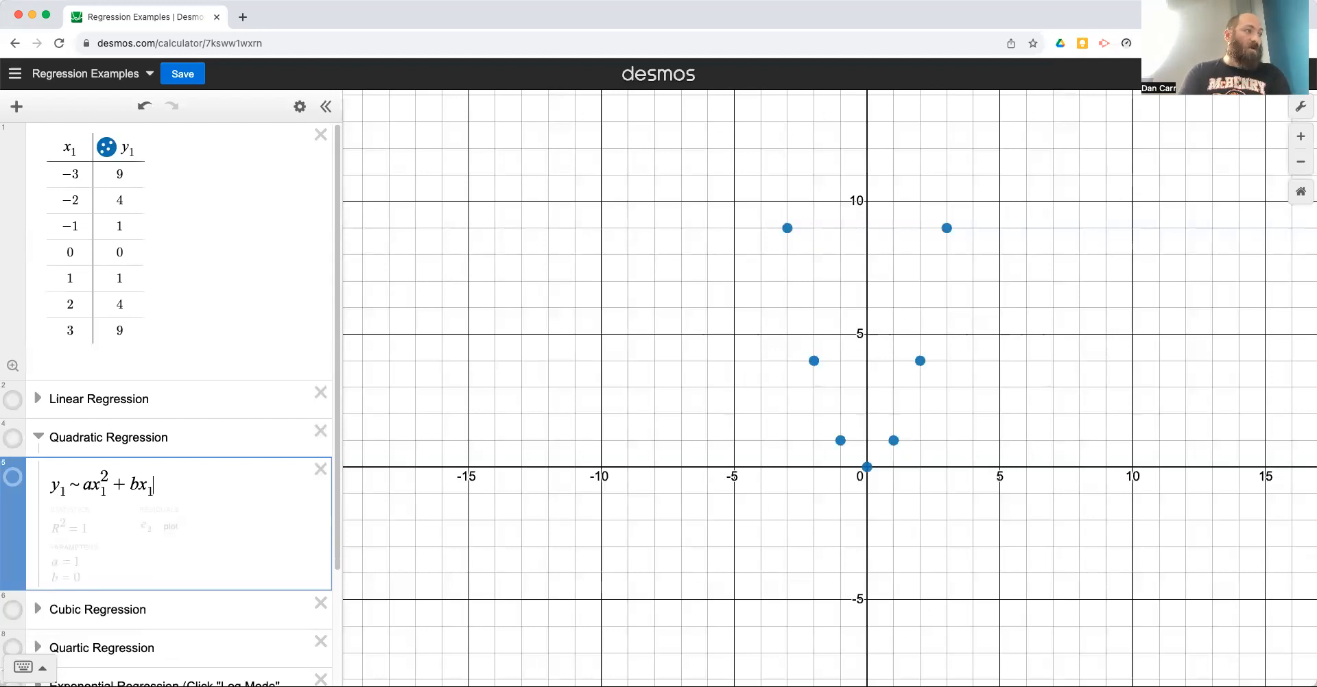
{"action": "key", "text": "BackSpace"}
{"action": "key", "text": "BackSpace"}
{"action": "key", "text": "BackSpace"}
{"action": "key", "text": "BackSpace"}
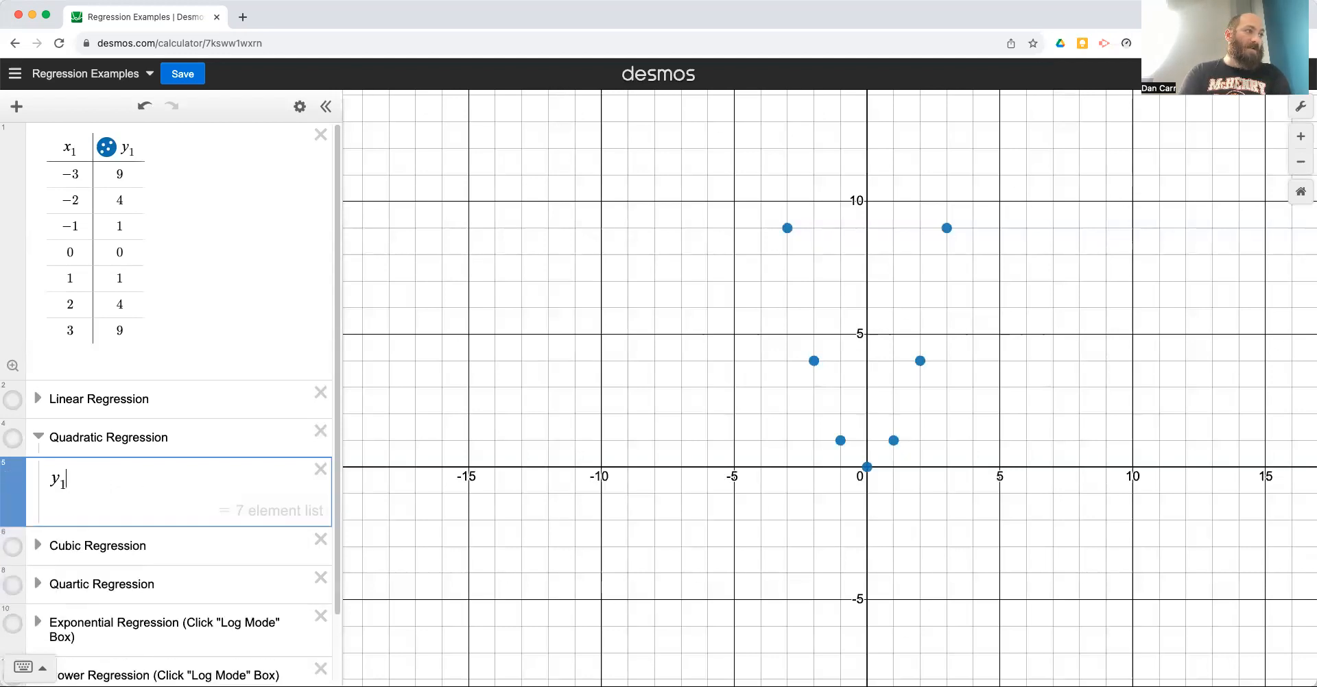
- Enter the regression formula y₁ ~ ax₁² + bx₁ + c in the Quadratic Regression folder and show its curve on the graph
{"action": "type", "text": "y1"}
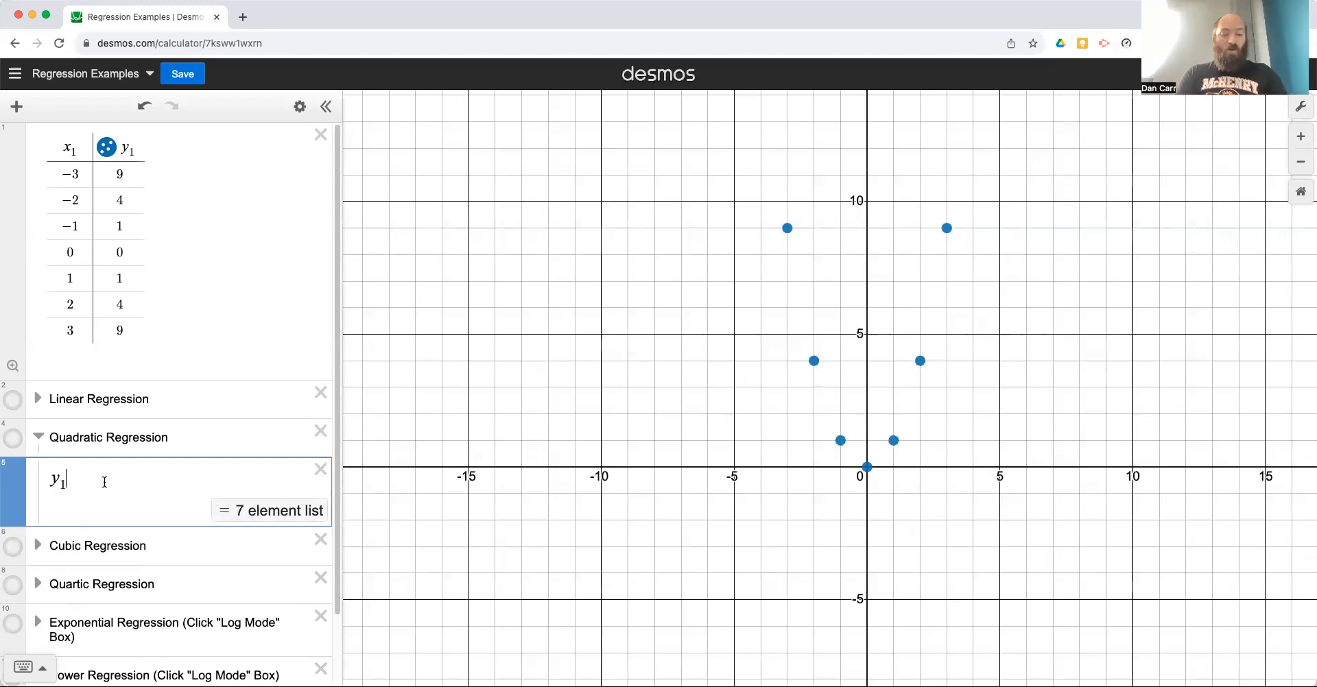
{"action": "type", "text": "~"}
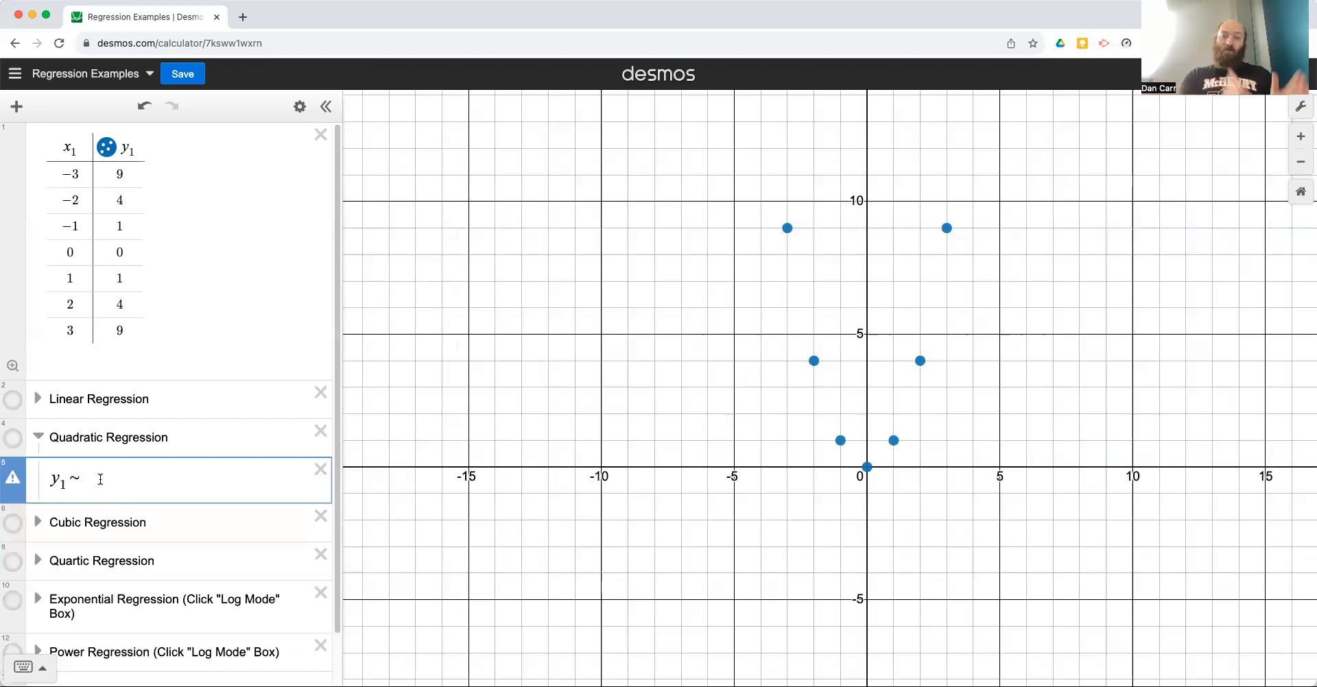
{"action": "type", "text": "a"}
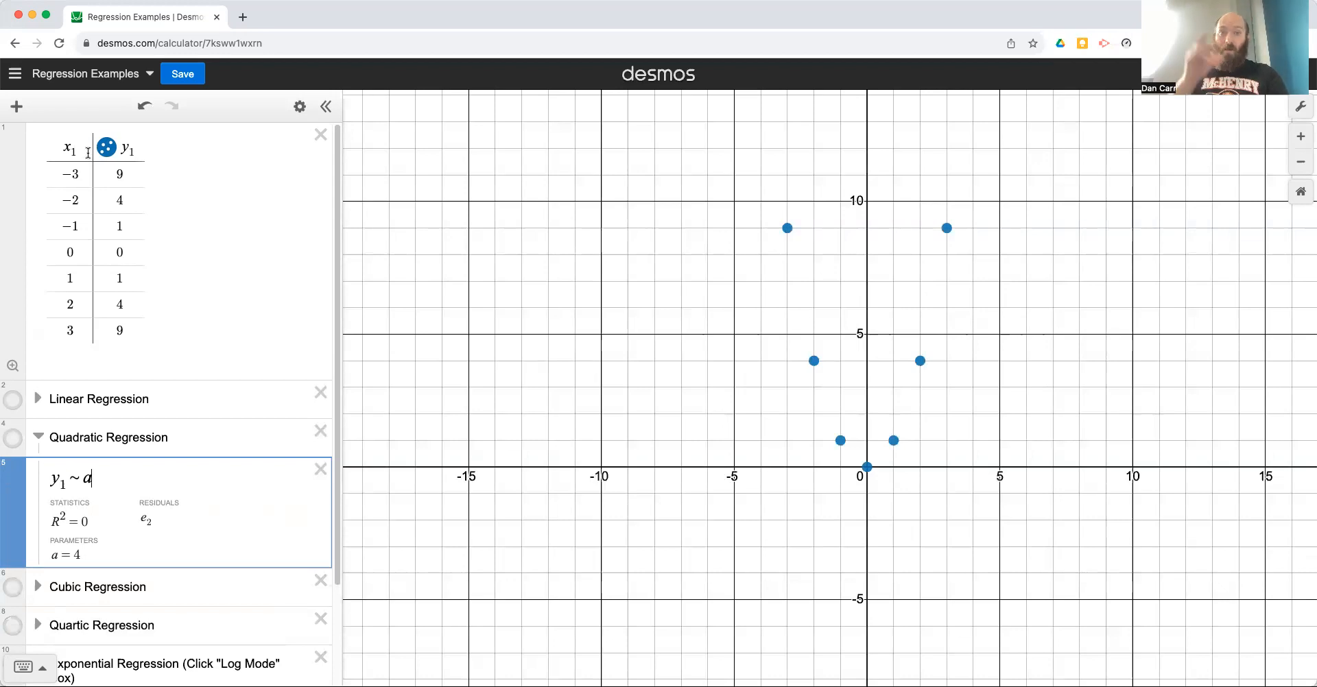
{"action": "type", "text": "x1"}
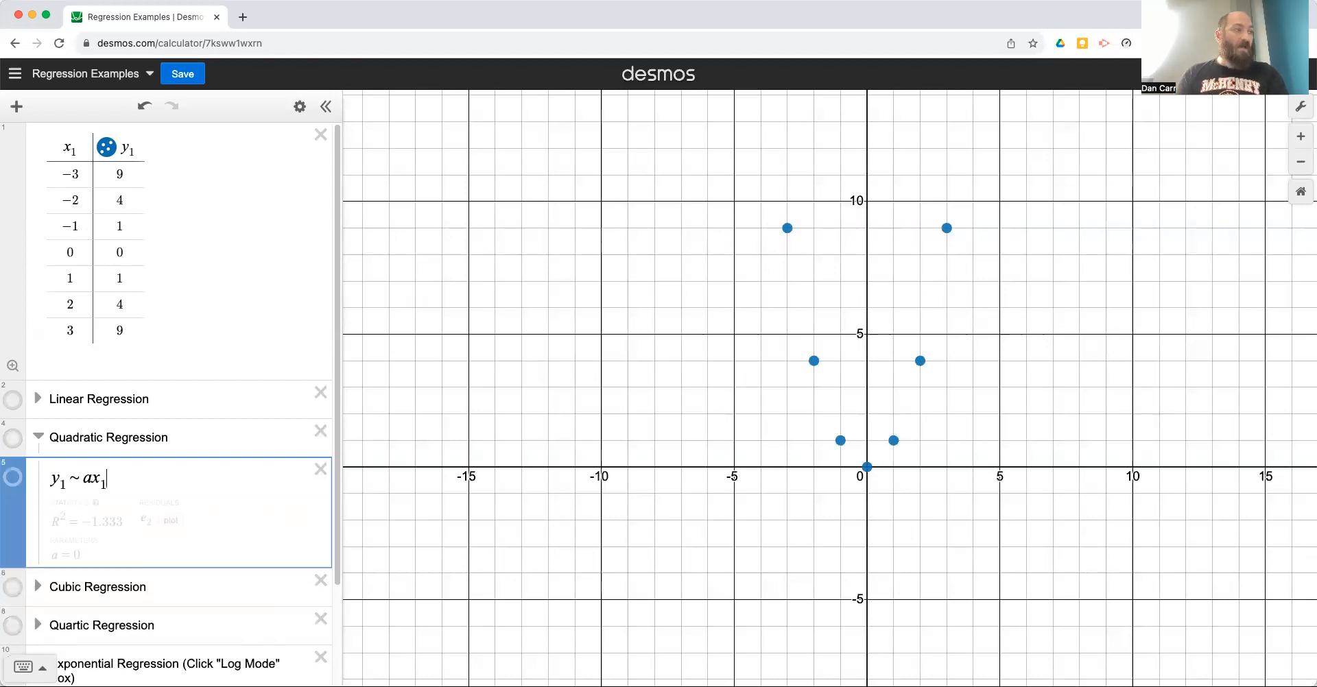
{"action": "type", "text": "^2"}
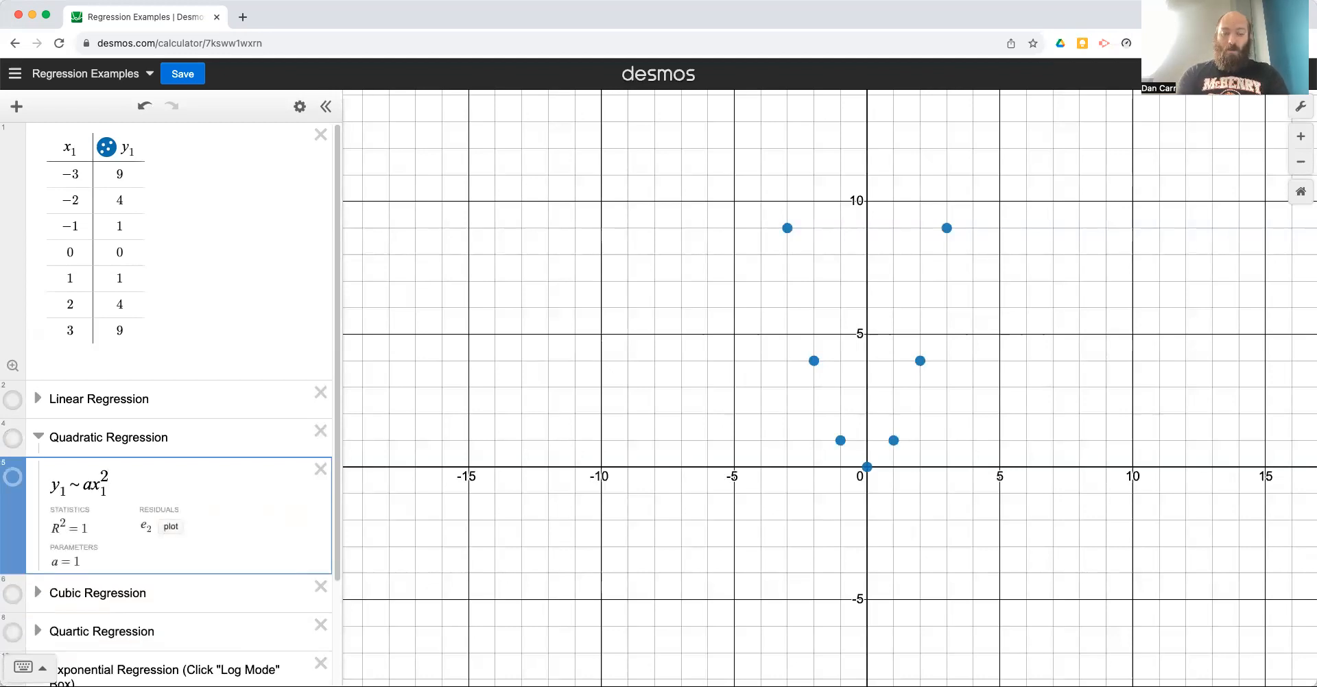
{"action": "key", "text": "Right"}
{"action": "type", "text": "+bx1"}
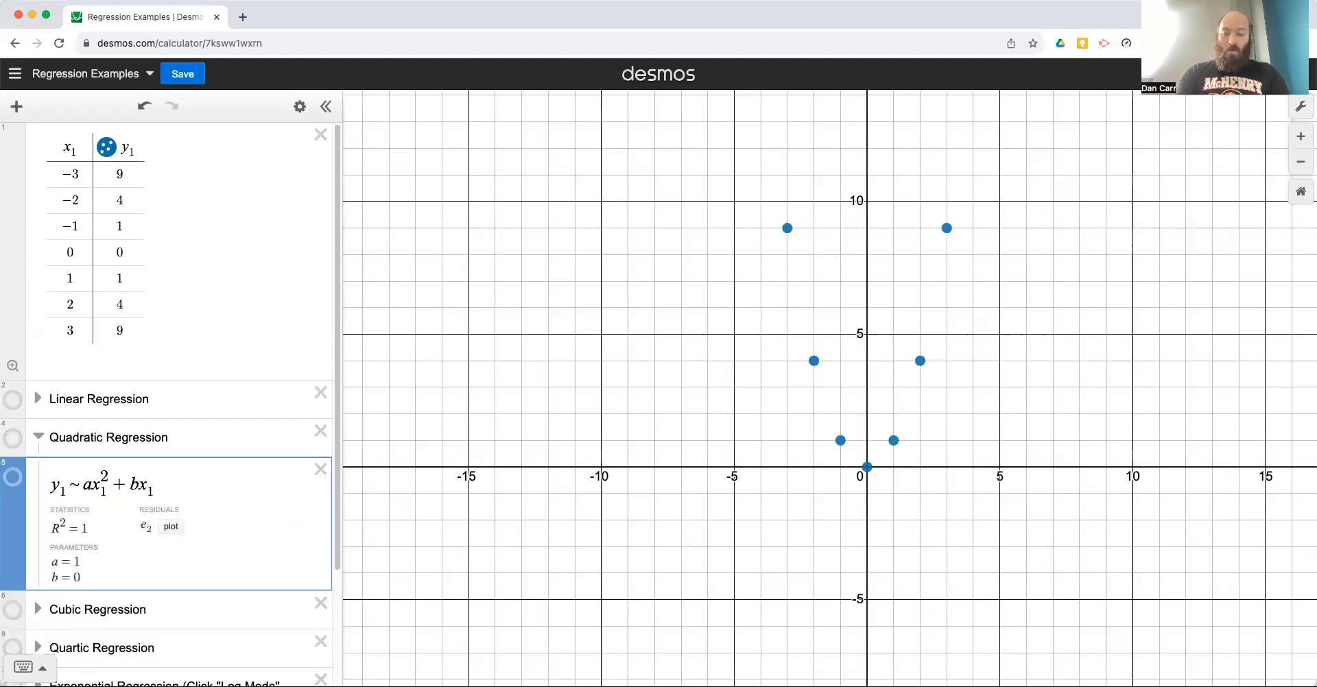
{"action": "type", "text": "+c"}
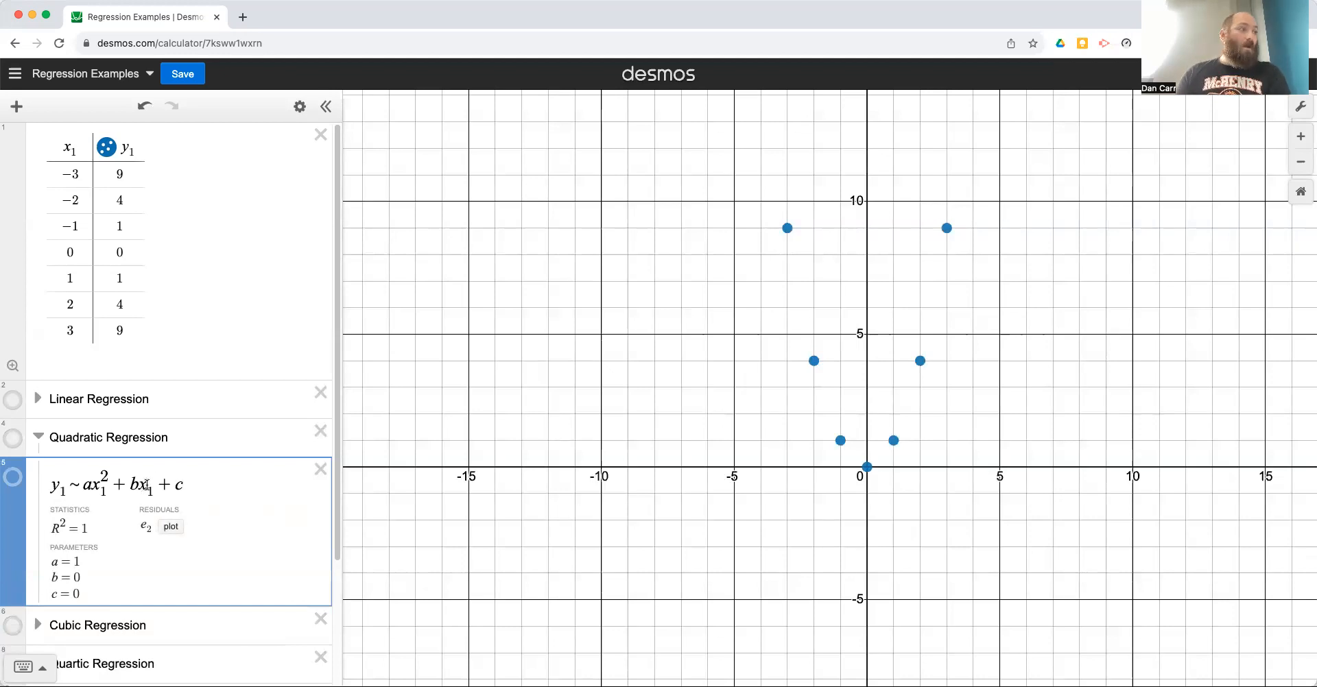
{"action": "left_click", "coordinate": [13, 478]}
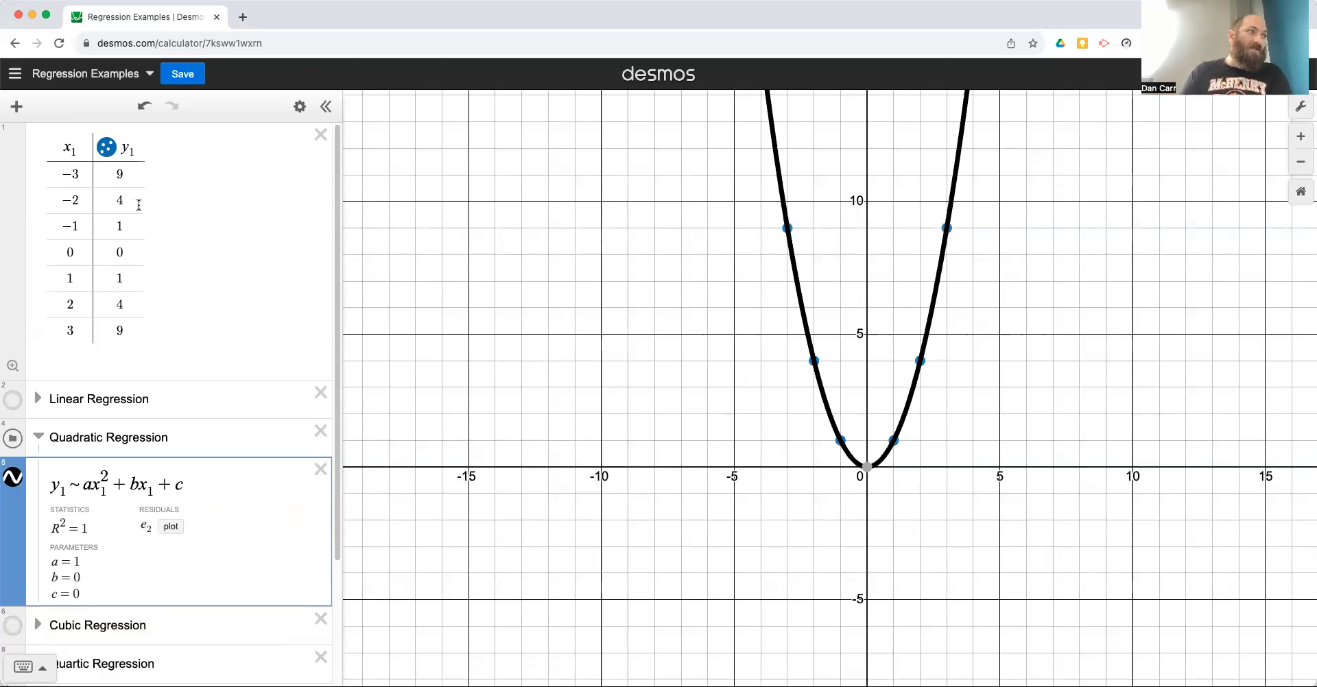
- Change the table's y₁ values to 6 at x₁ = -3 and 1.7 at x₁ = -1
{"action": "left_click", "coordinate": [136, 176]}
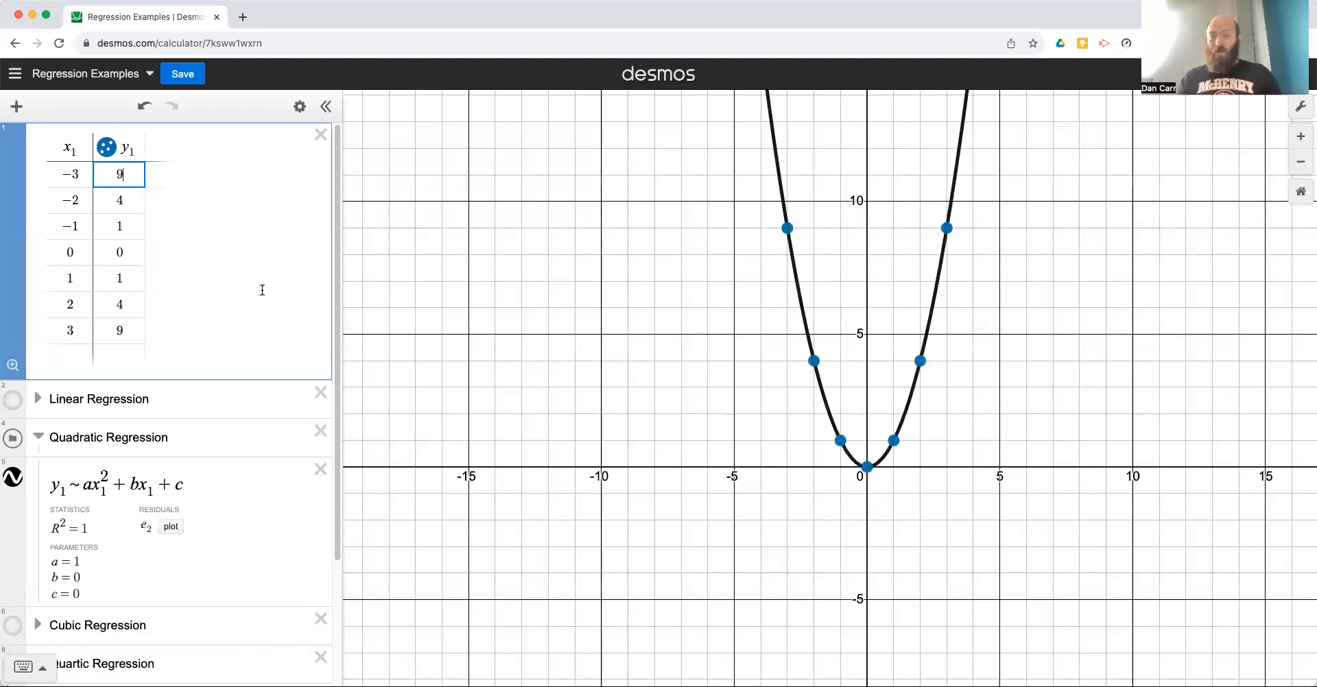
{"action": "key", "text": "BackSpace"}
{"action": "type", "text": "6"}
{"action": "key", "text": "Down"}
{"action": "key", "text": "Down"}
{"action": "type", "text": "1.7"}
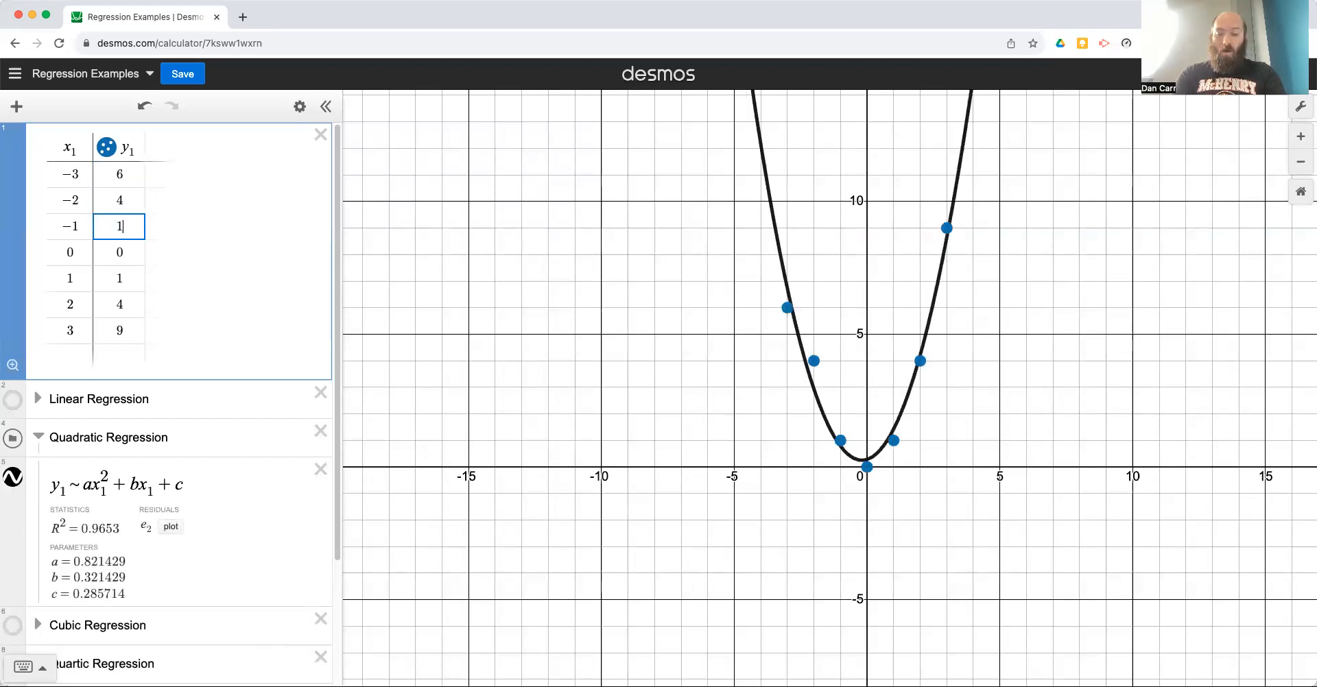
- Change the table's y₁ values to 3 at x₁ = 1 and 12 at x₁ = 3
{"action": "key", "text": "Down"}
{"action": "key", "text": "Down"}
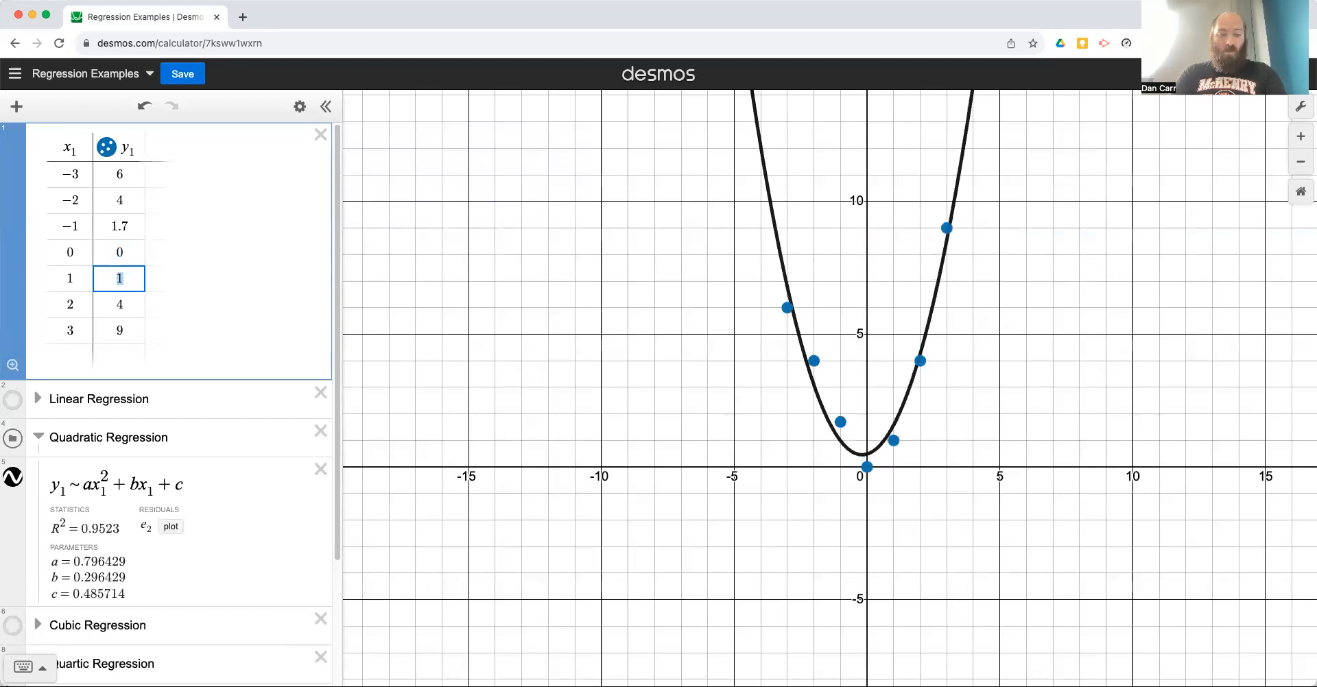
{"action": "type", "text": "3"}
{"action": "key", "text": "Down"}
{"action": "key", "text": "Down"}
{"action": "key", "text": "Up"}
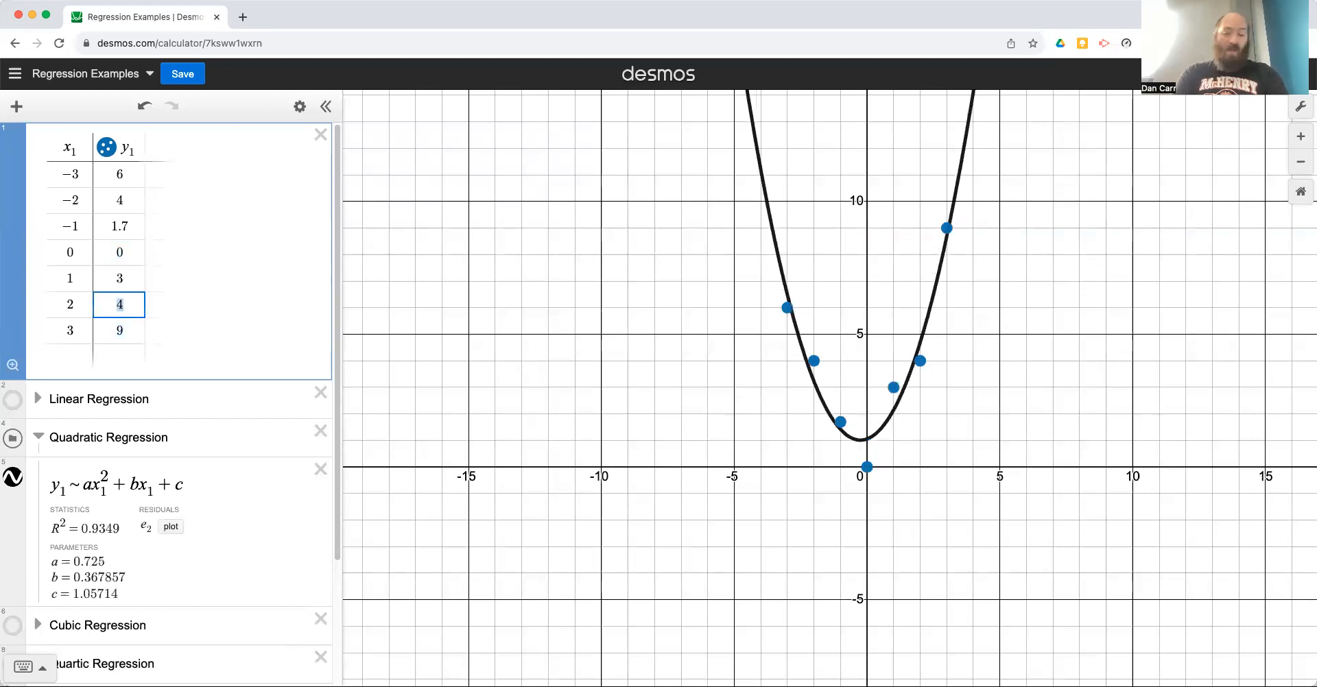
{"action": "key", "text": "Down"}
{"action": "type", "text": "12"}
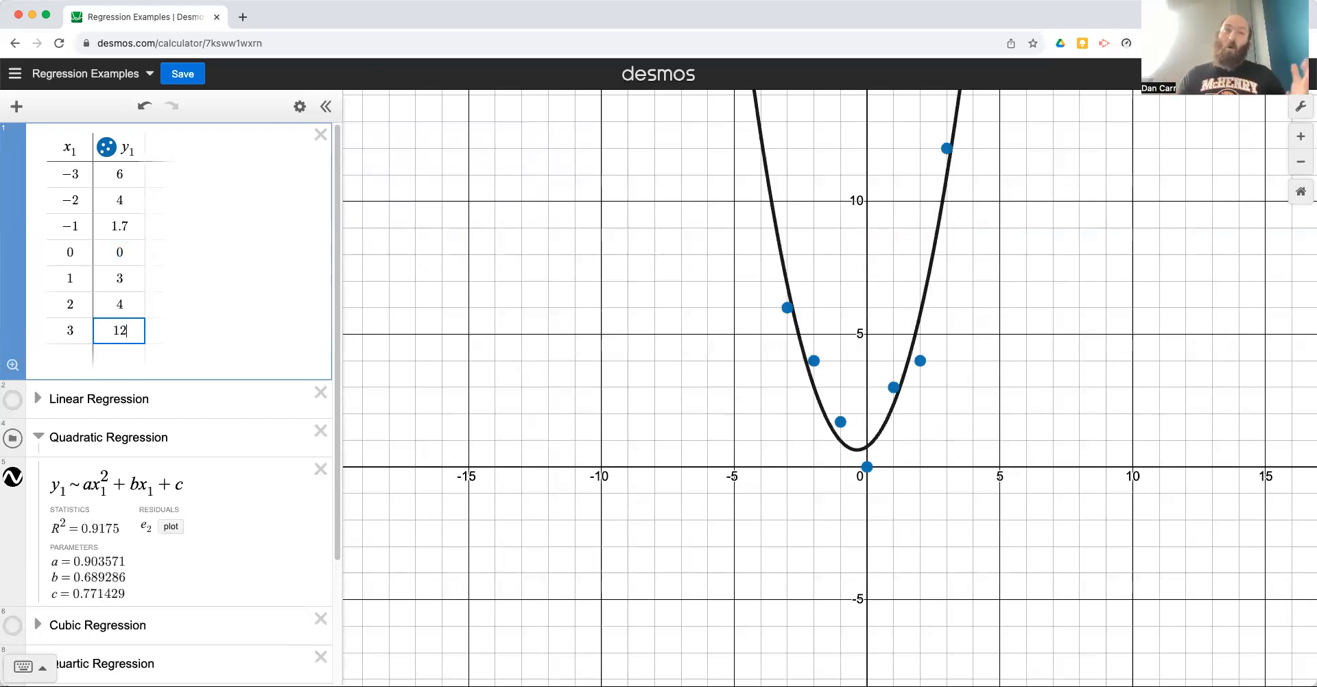
- Hide the quadratic regression curve to view only the data points, and show it again
{"action": "left_click", "coordinate": [12, 477]}
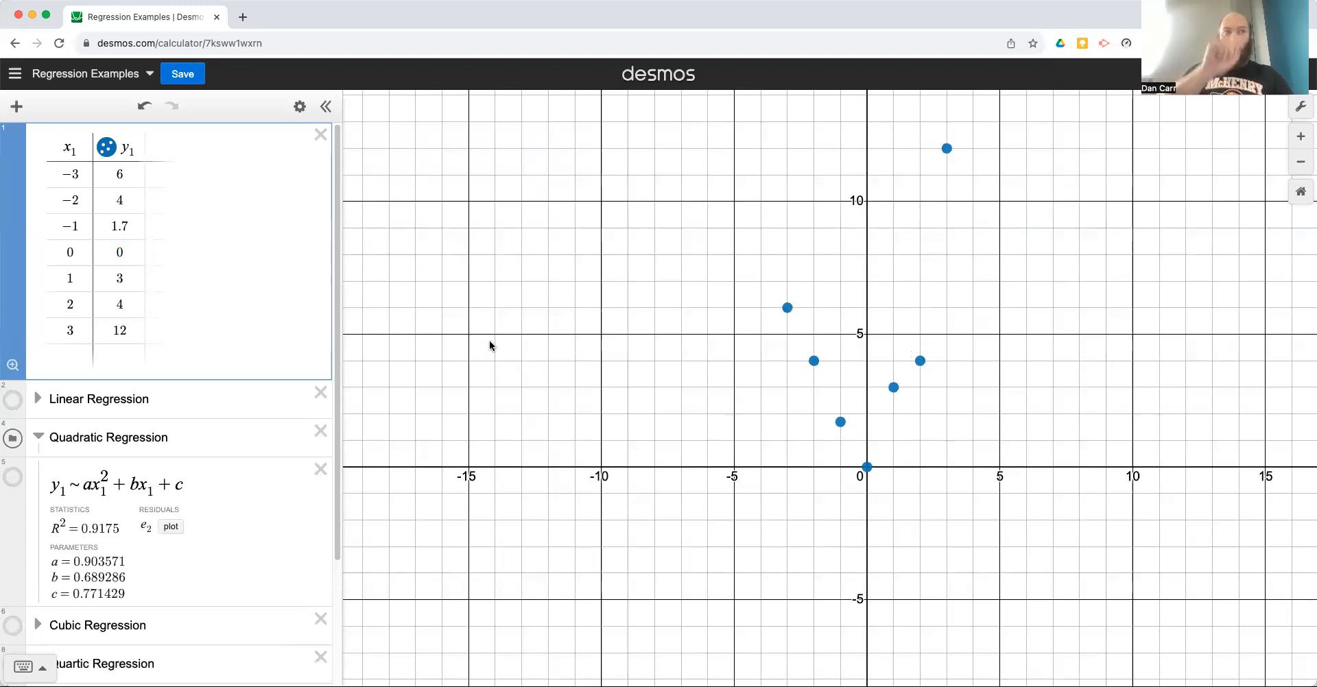
{"action": "left_click", "coordinate": [12, 476]}
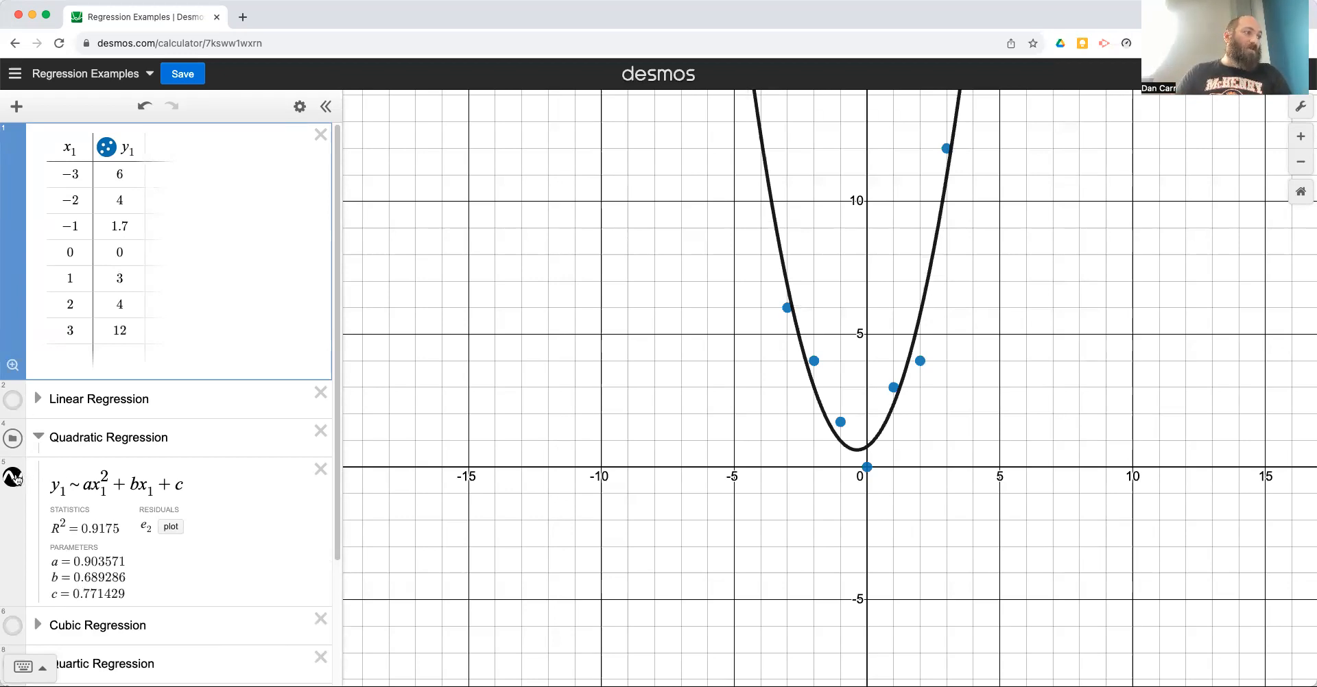
- Change the table's y₁ values to 5, 8, 7 and 12 at x₁ = -3, -2, -1 and 0
{"action": "left_click", "coordinate": [140, 176]}
{"action": "key", "text": "BackSpace"}
{"action": "type", "text": "5"}
{"action": "key", "text": "Return"}
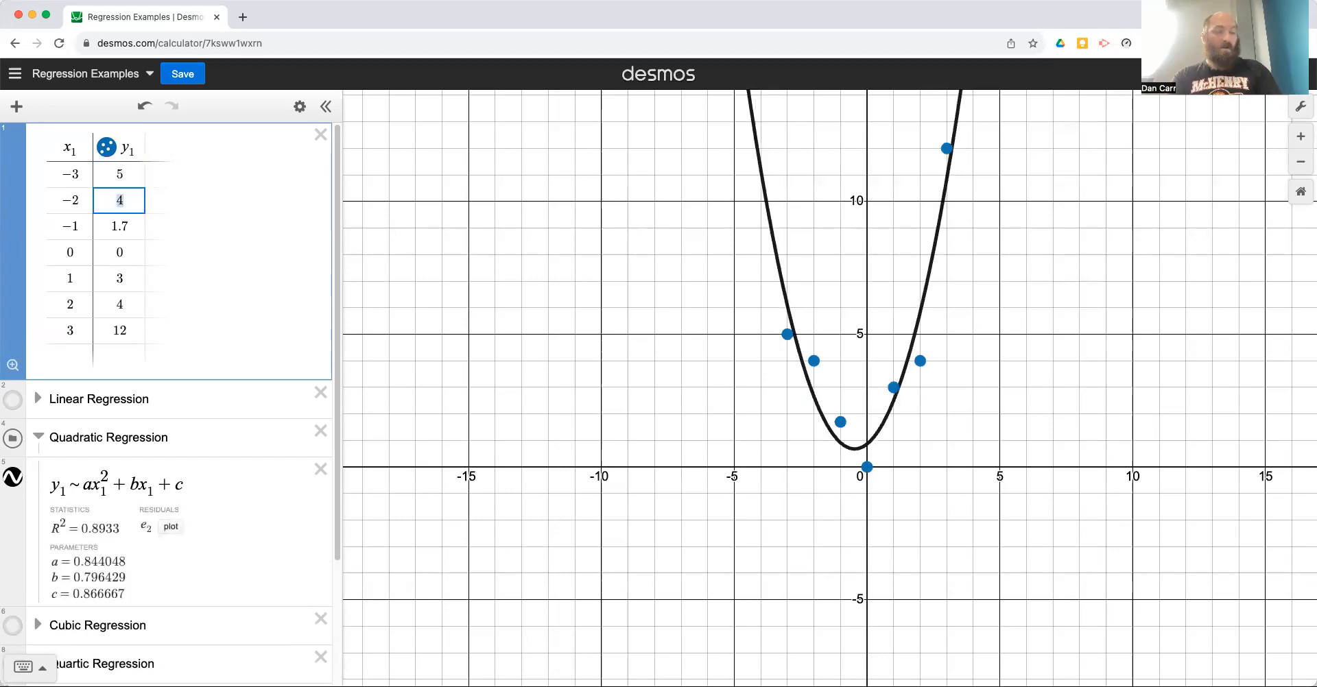
{"action": "type", "text": "8"}
{"action": "key", "text": "Return"}
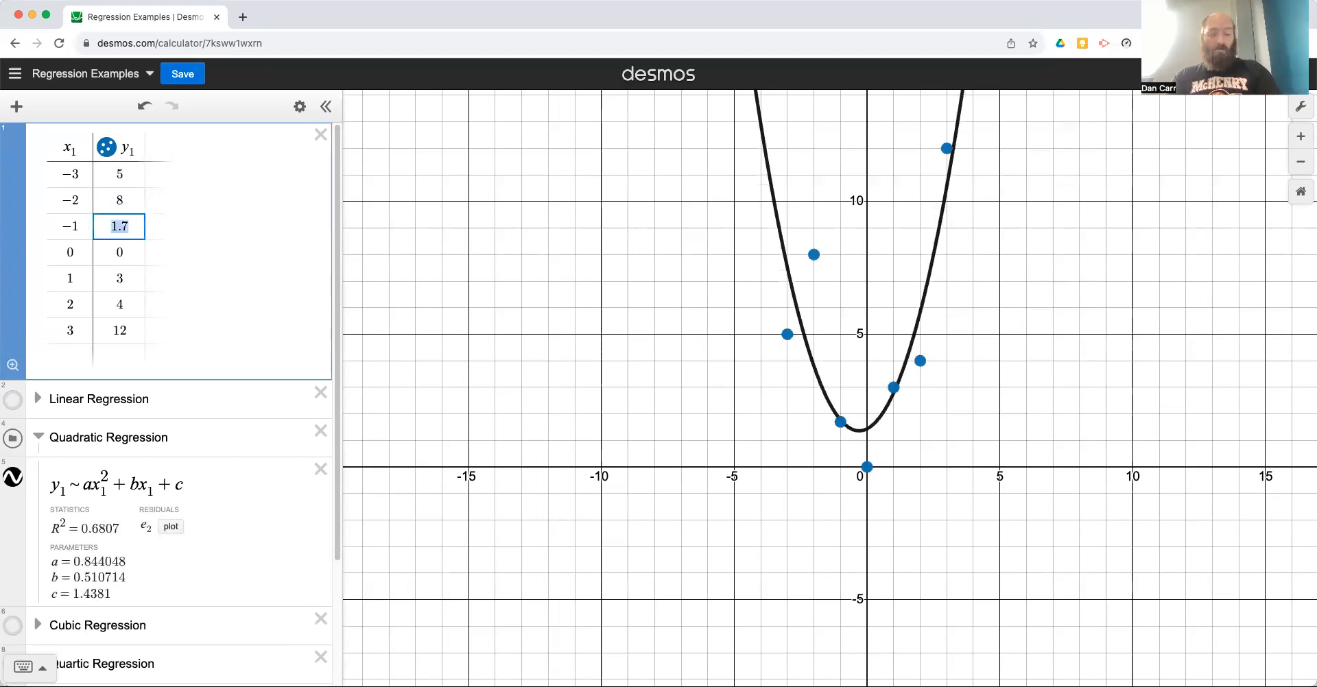
{"action": "type", "text": "7"}
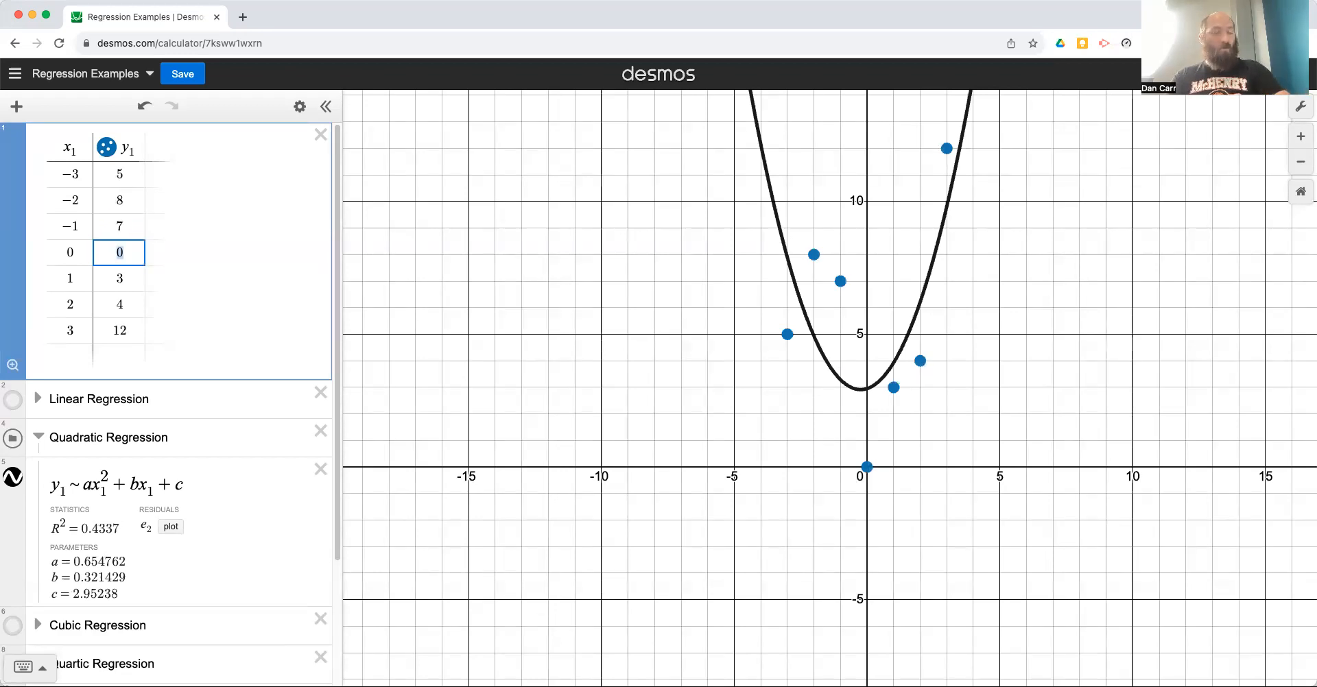
{"action": "type", "text": "12"}
{"action": "key", "text": "Return"}
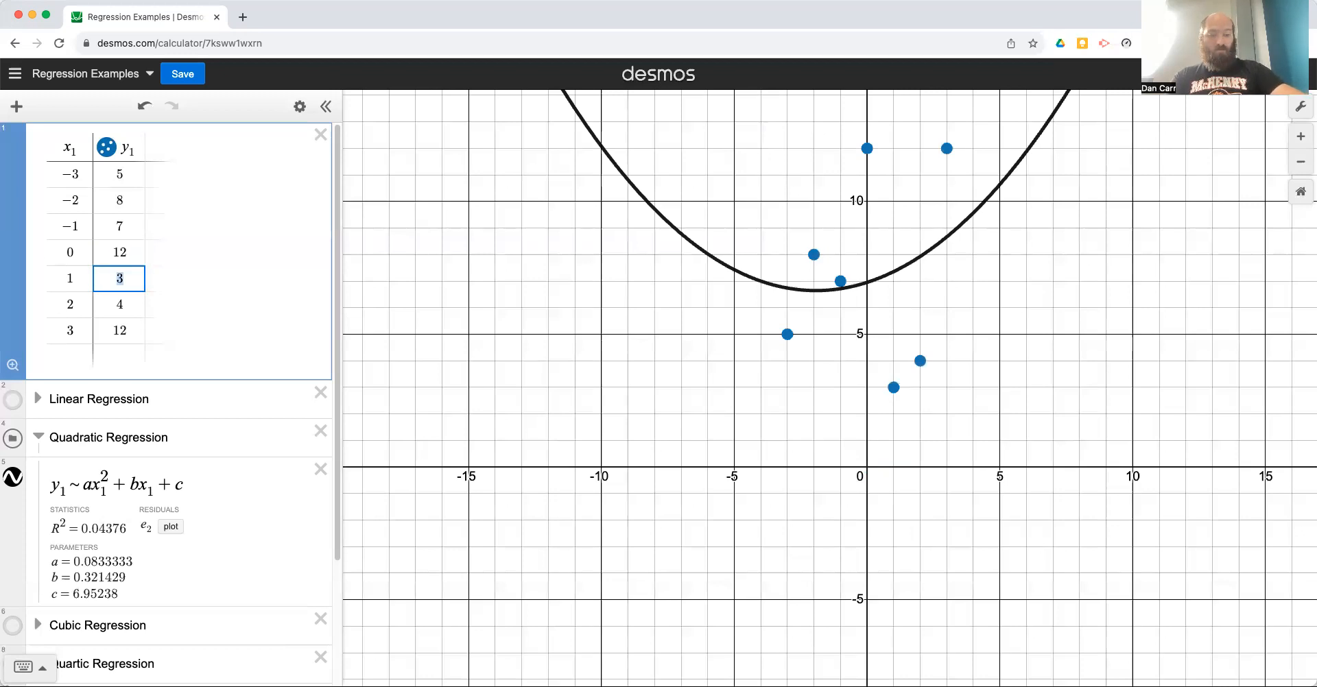
- Change the table's y₁ values to 11, 15 and 20 at x₁ = 1, 2 and 3
{"action": "type", "text": "11"}
{"action": "key", "text": "Return"}
{"action": "type", "text": "10"}
{"action": "key", "text": "Return"}
{"action": "key", "text": "Up"}
{"action": "type", "text": "15"}
{"action": "key", "text": "Return"}
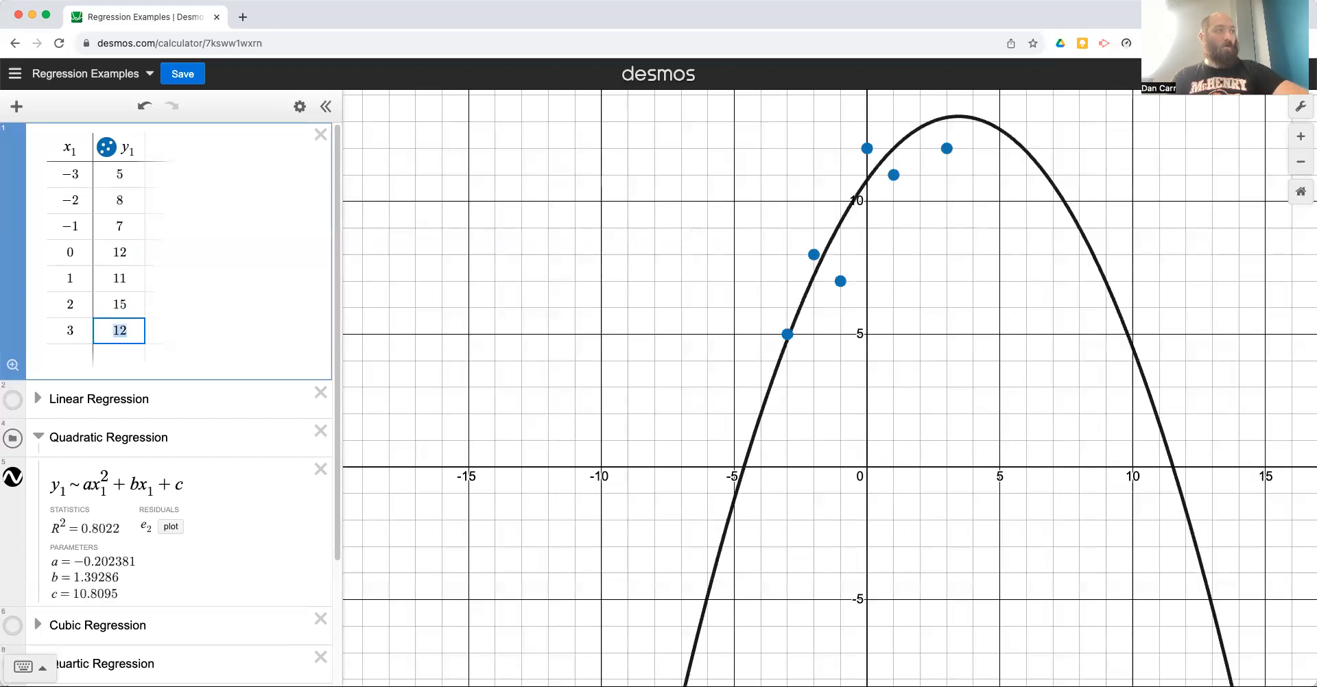
{"action": "type", "text": "20"}
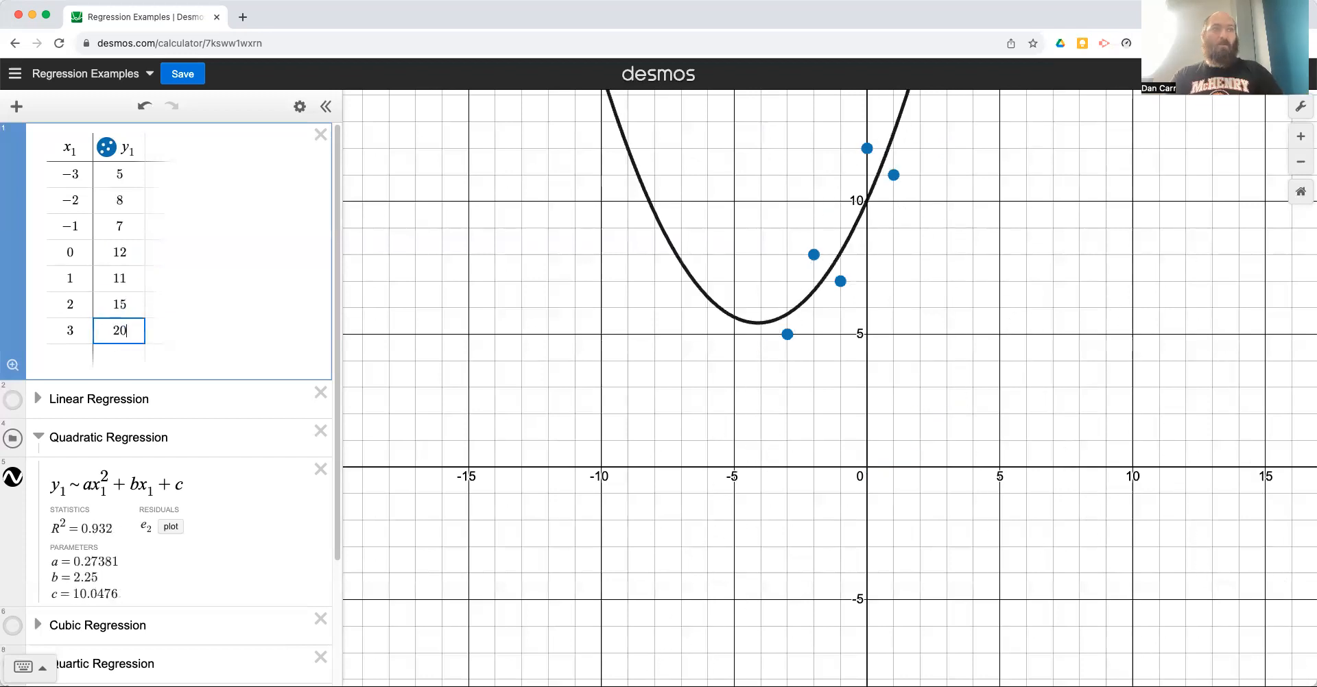
- Bring all the data points into view on the graph and hide the quadratic regression curve
{"action": "left_click_drag", "start_coordinate": [885, 391], "coordinate": [826, 444]}
{"action": "left_click_drag", "start_coordinate": [762, 499], "coordinate": [664, 613]}
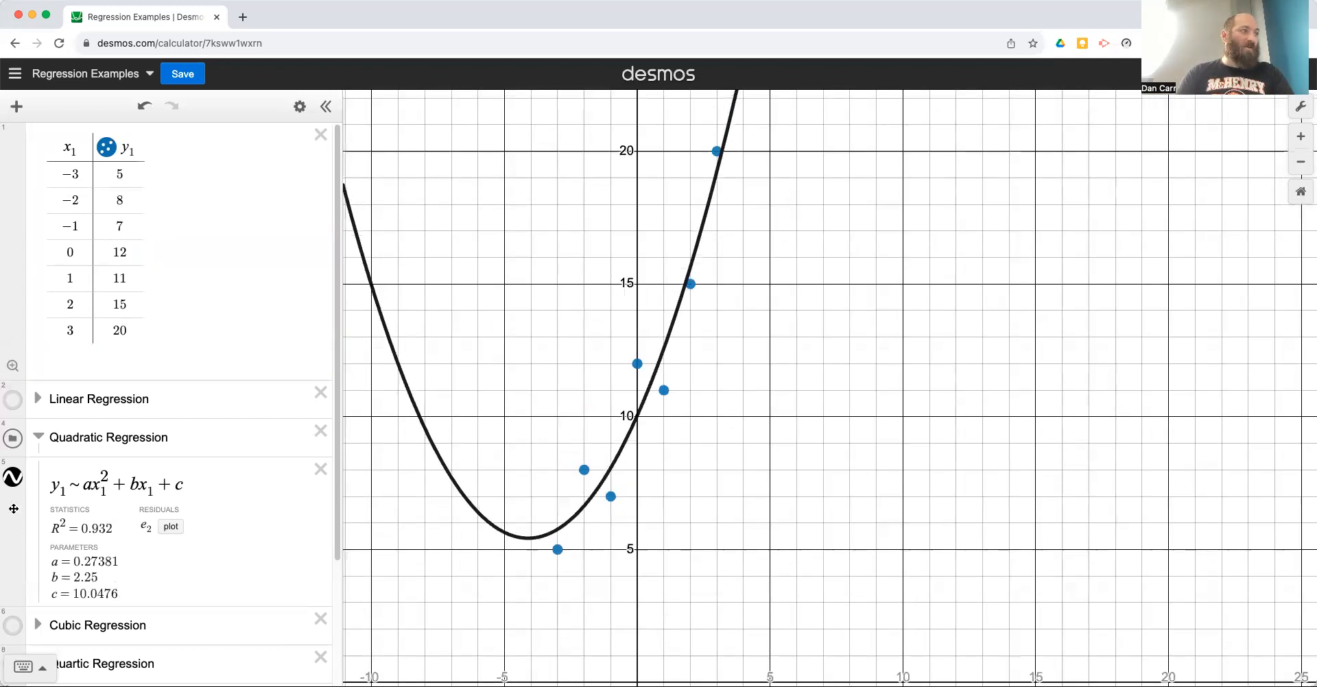
{"action": "left_click", "coordinate": [14, 483]}
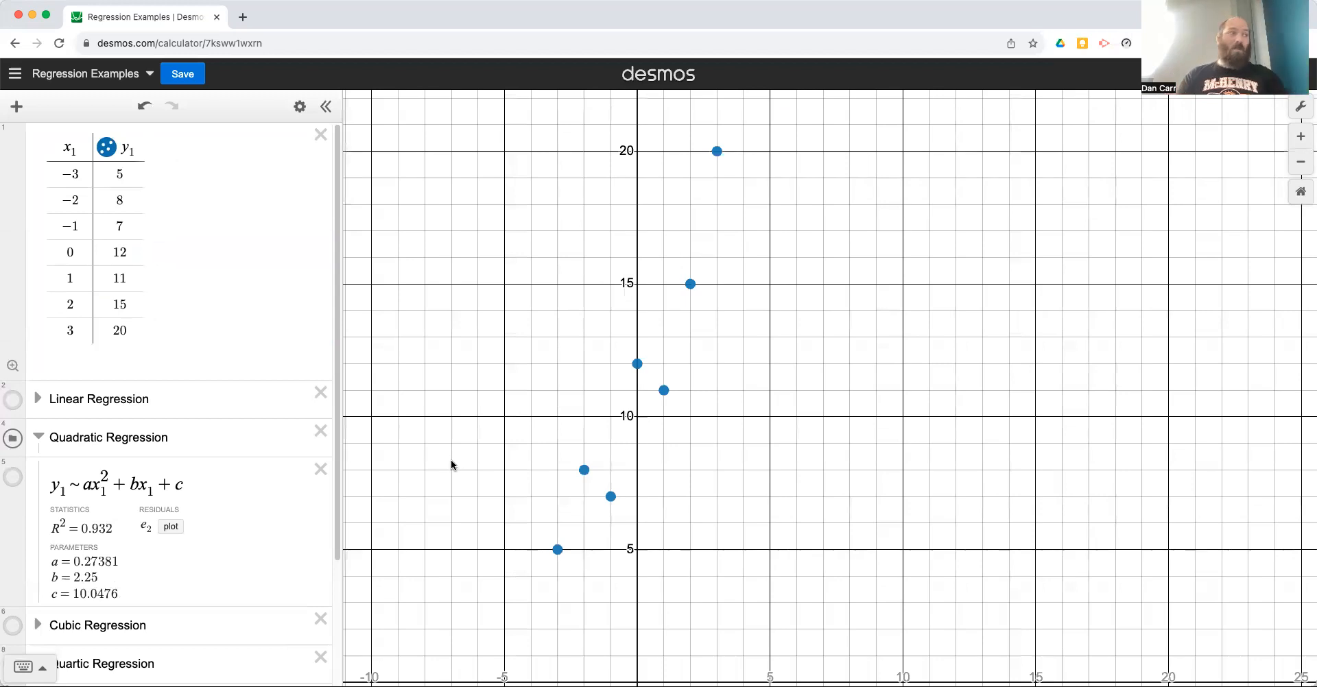
- Expand the Linear Regression folder and show the line of y₁ ~ ax₁ + b on the graph
{"action": "left_click", "coordinate": [38, 399]}
{"action": "left_click", "coordinate": [64, 444]}
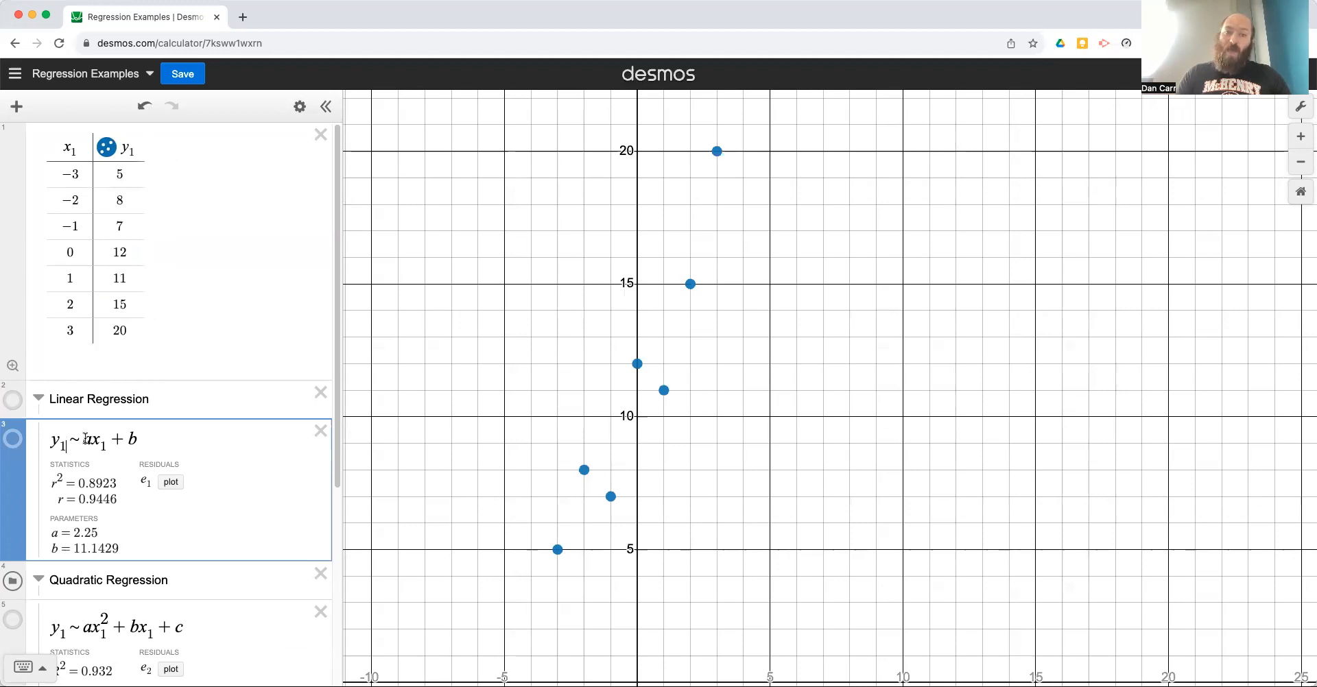
{"action": "left_click_drag", "start_coordinate": [85, 439], "coordinate": [92, 440]}
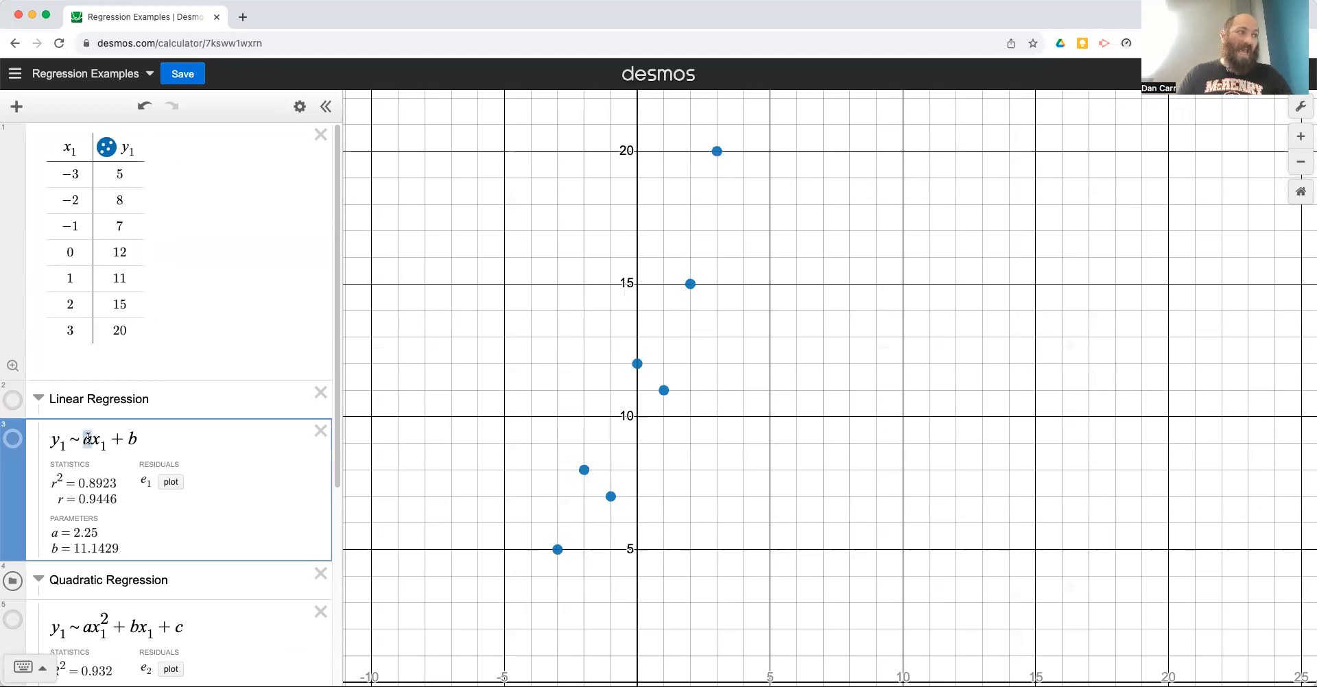
{"action": "left_click", "coordinate": [16, 441]}
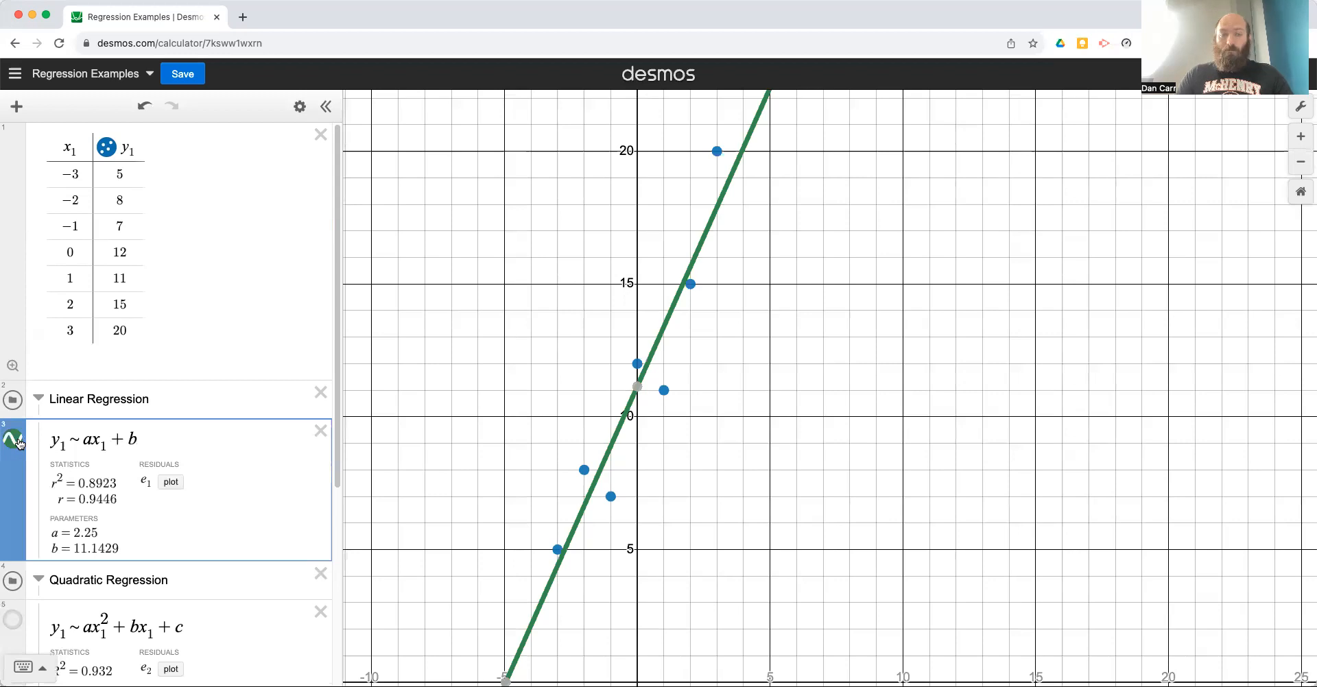
{"action": "left_click", "coordinate": [59, 440]}
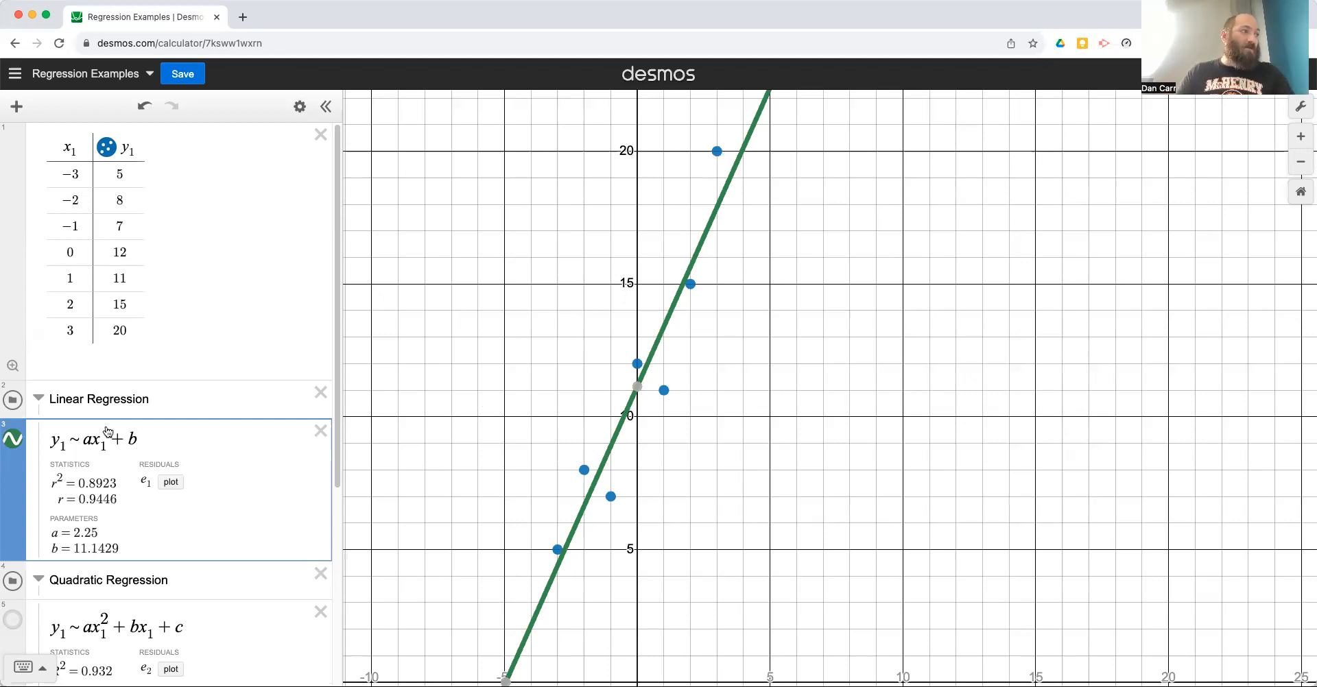
- Hide the linear regression line and collapse the Linear and Quadratic Regression folders
{"action": "left_click", "coordinate": [14, 440]}
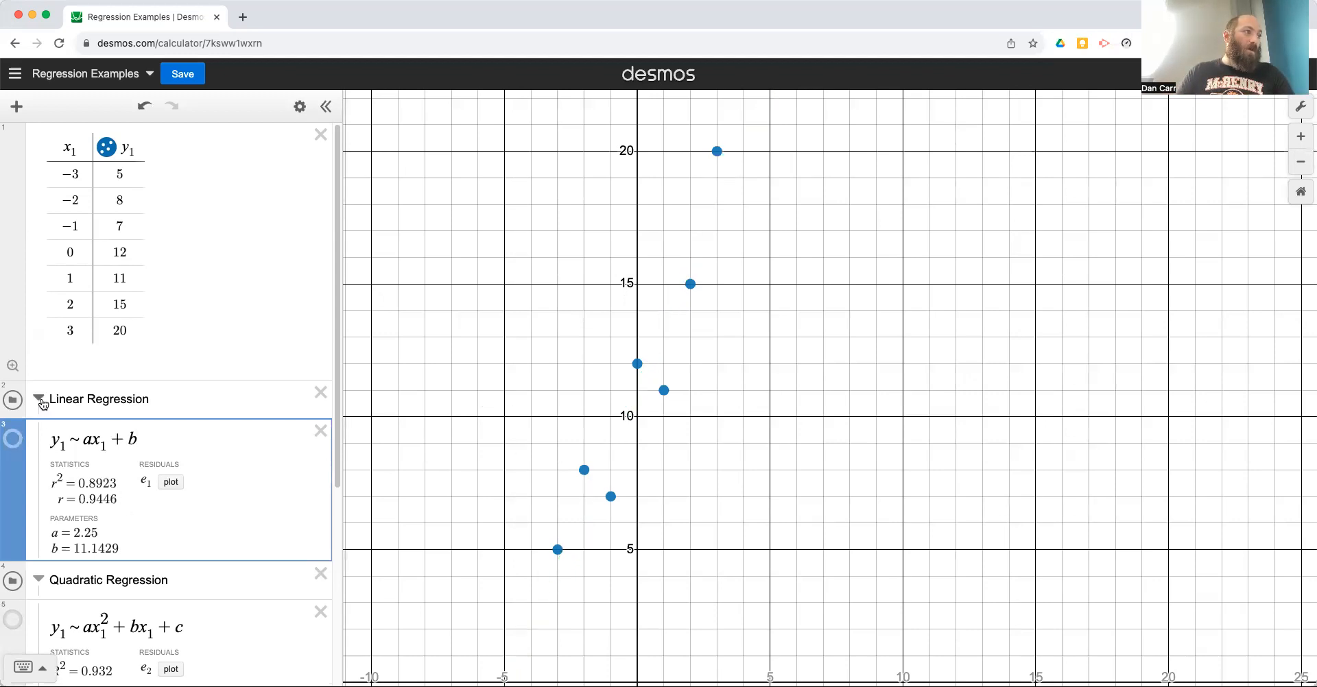
{"action": "left_click", "coordinate": [39, 398]}
{"action": "left_click", "coordinate": [39, 436]}
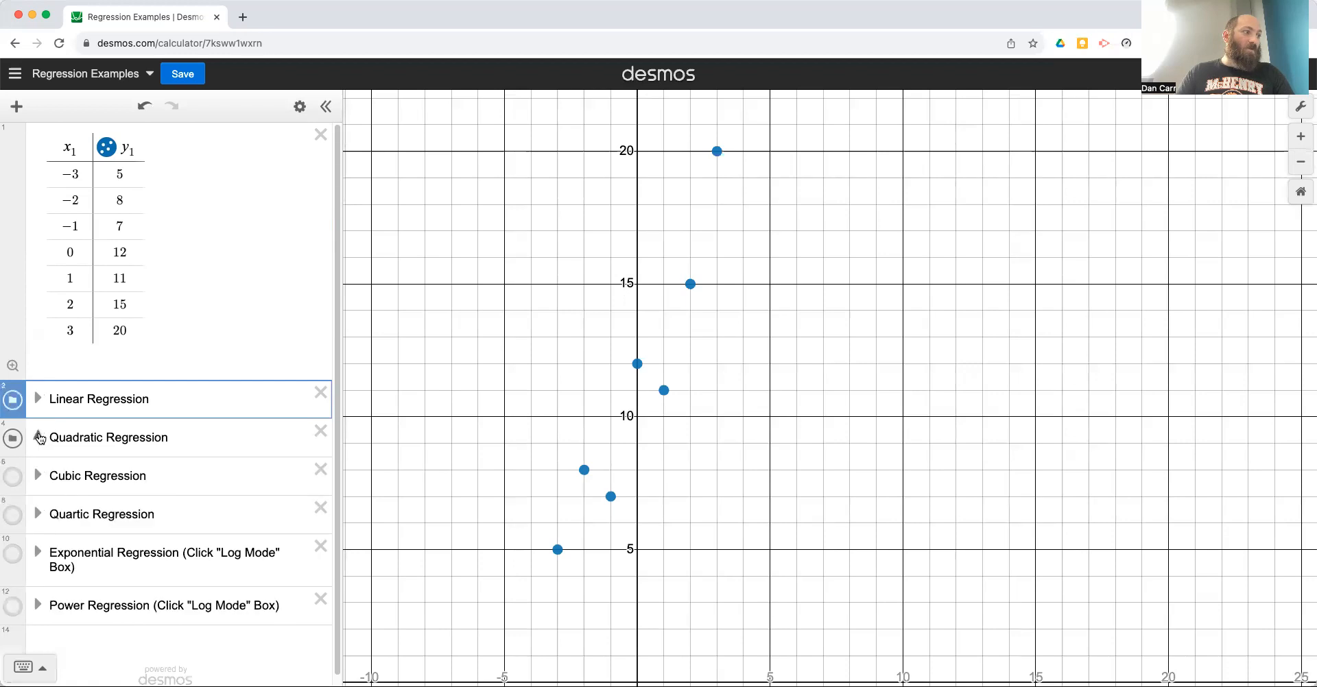
- Expand the Cubic Regression folder and show the curve of y₁ ~ ax₁³ + bx₁² + cx₁ + d on the graph
{"action": "scroll", "coordinate": [132, 541], "scroll_direction": "down", "scroll_amount": 1}
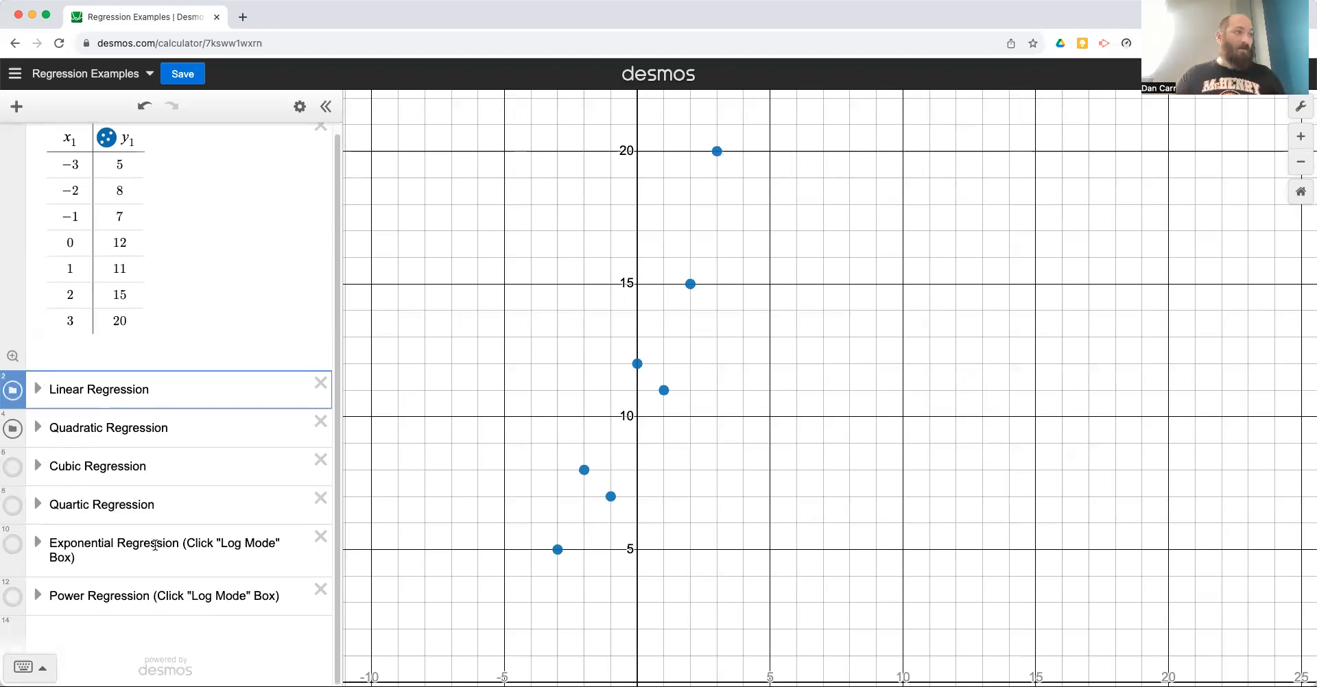
{"action": "left_click", "coordinate": [37, 468]}
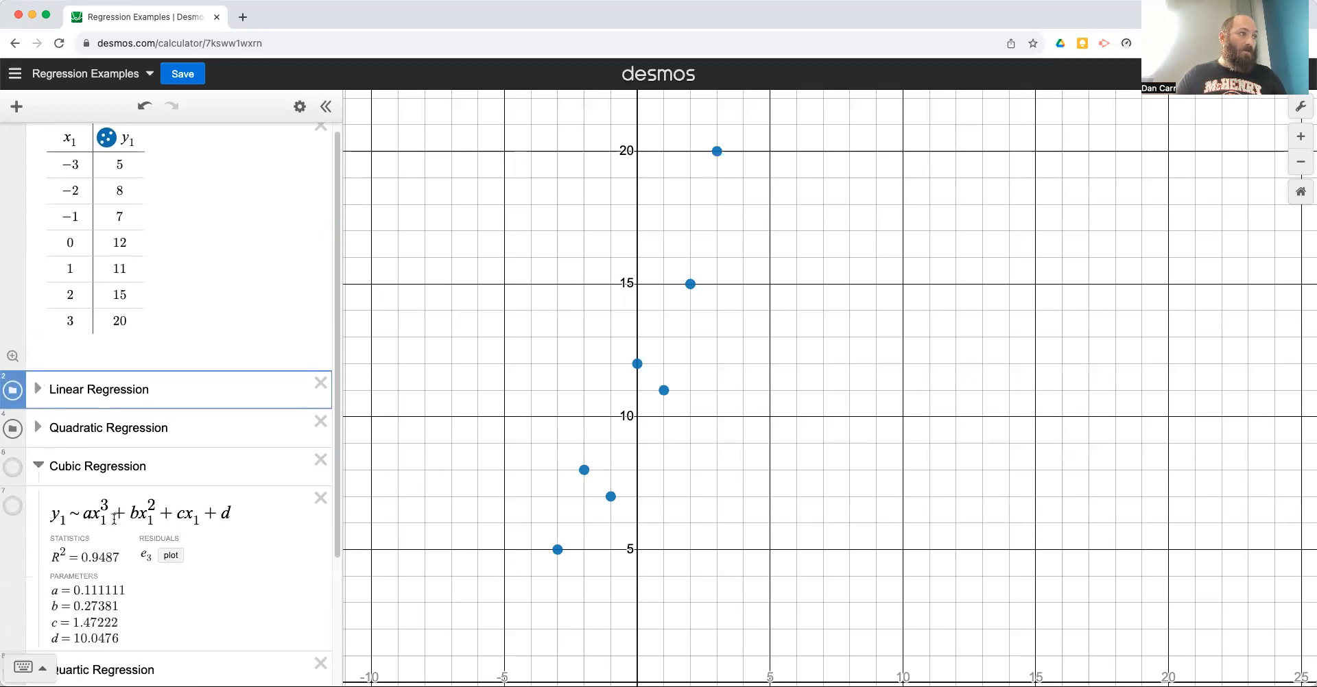
{"action": "left_click", "coordinate": [101, 516]}
{"action": "key", "text": "Right"}
{"action": "key", "text": "Right"}
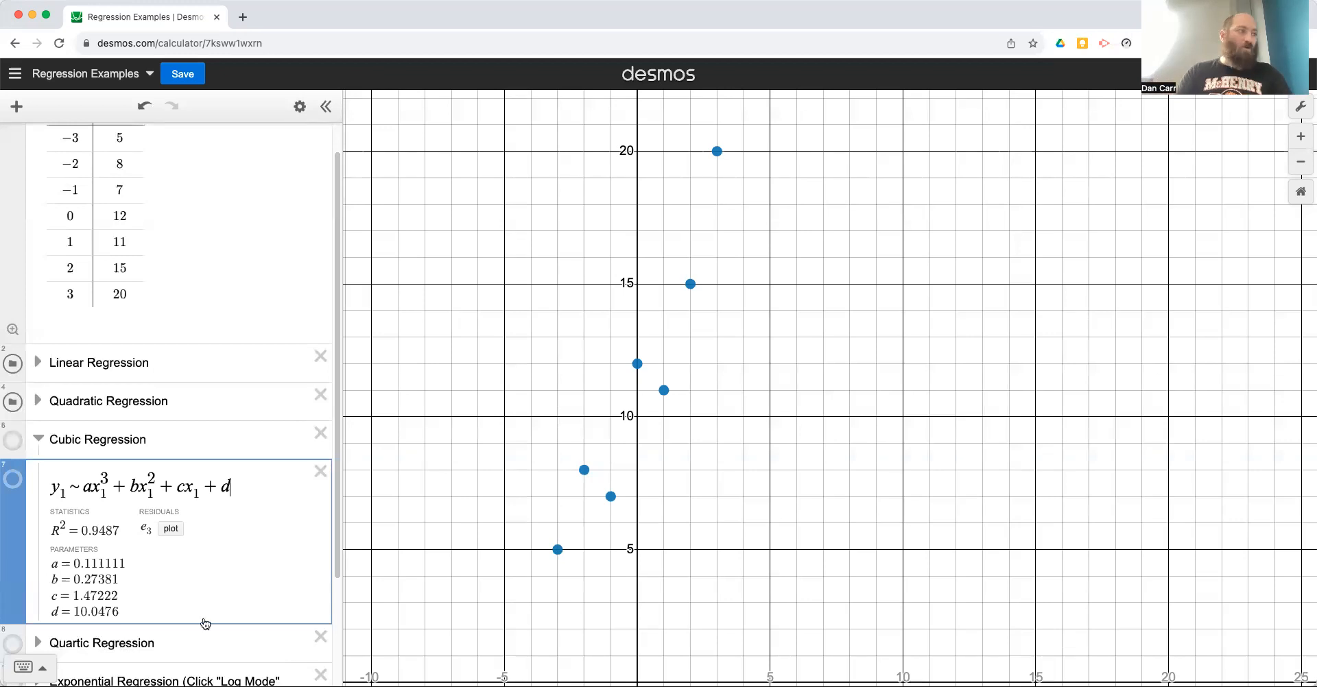
{"action": "left_click", "coordinate": [13, 479]}
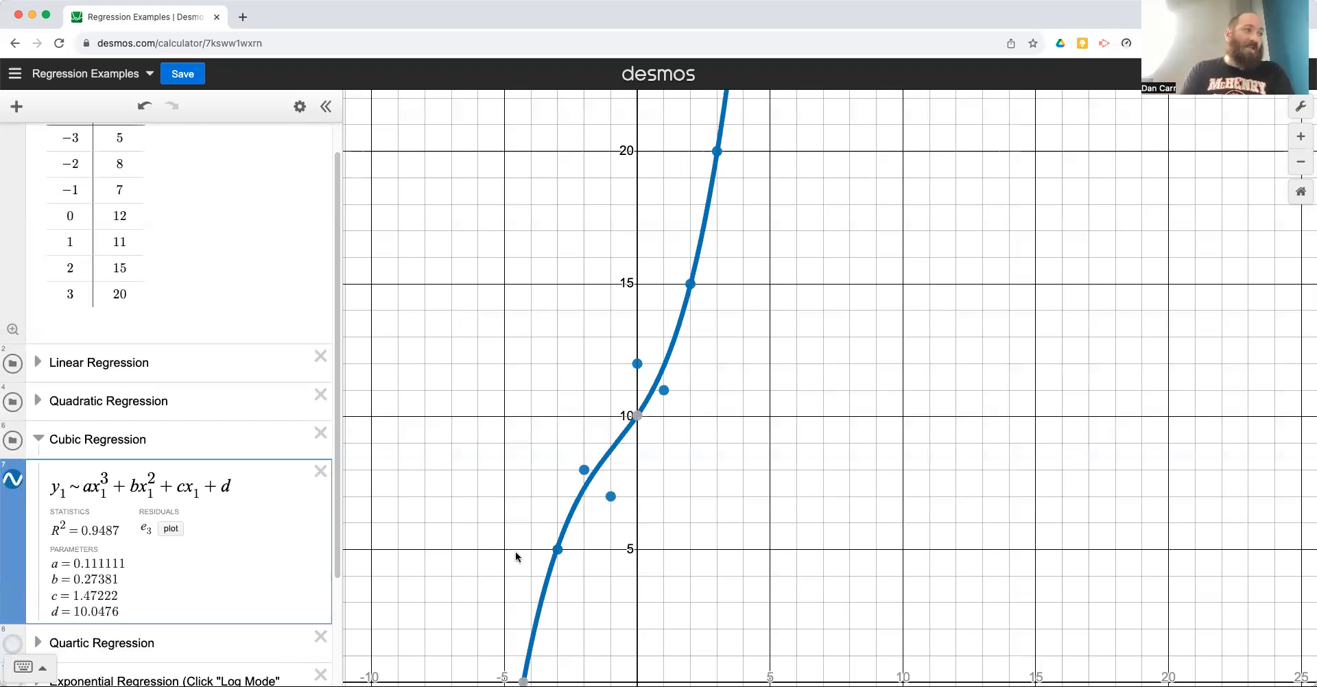
- Hide and collapse the cubic regression, and open the formula in the Quartic Regression folder for editing
{"action": "left_click", "coordinate": [13, 480]}
{"action": "left_click", "coordinate": [38, 439]}
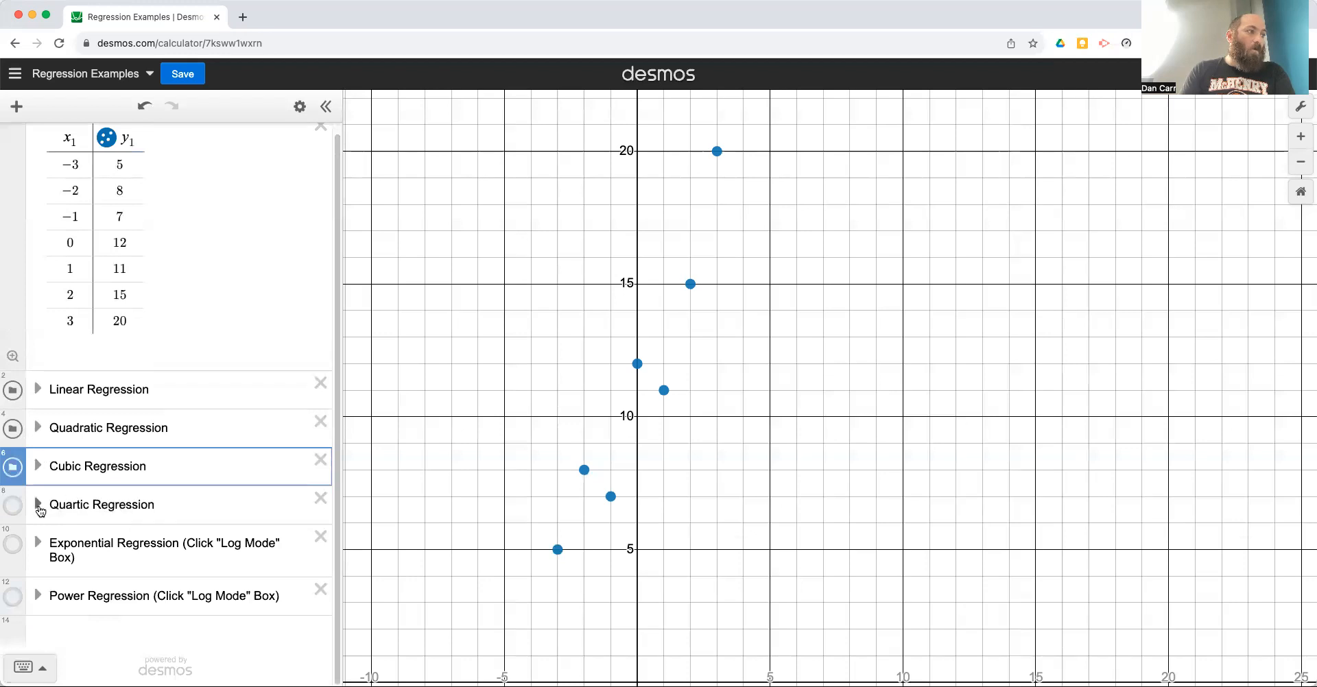
{"action": "left_click", "coordinate": [38, 504]}
{"action": "left_click", "coordinate": [109, 554]}
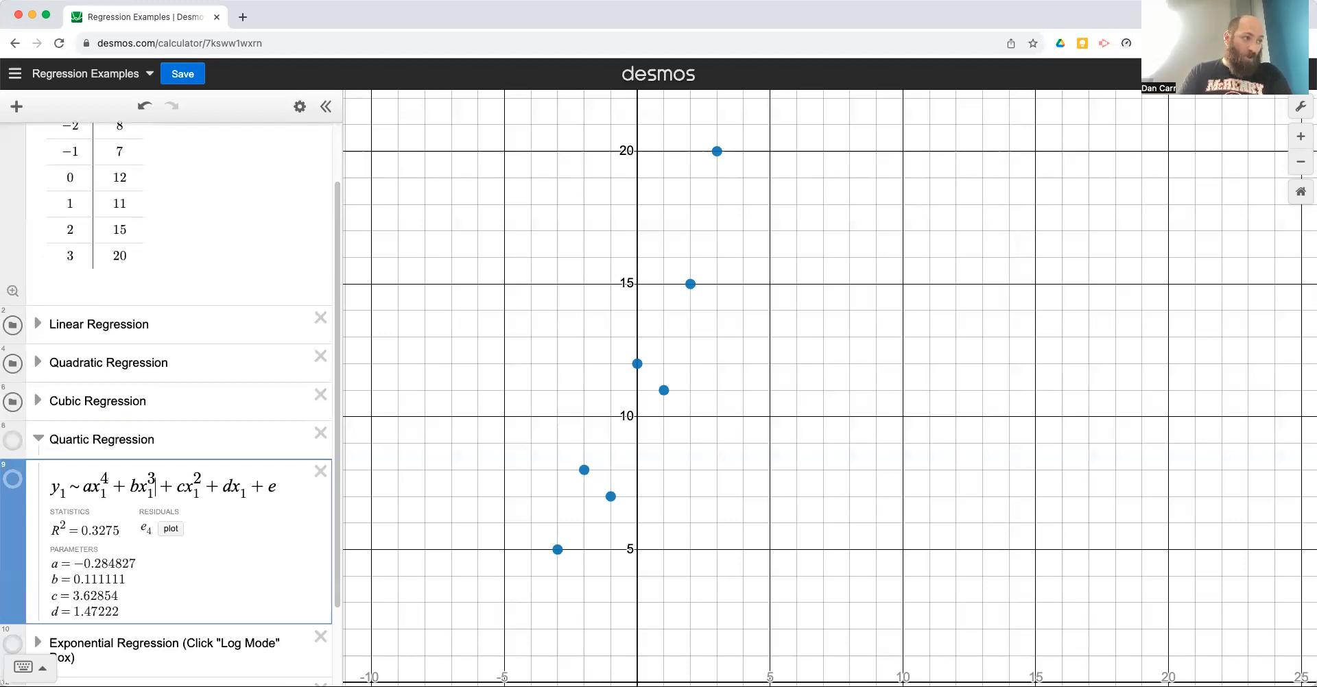
{"action": "key", "text": "Right"}
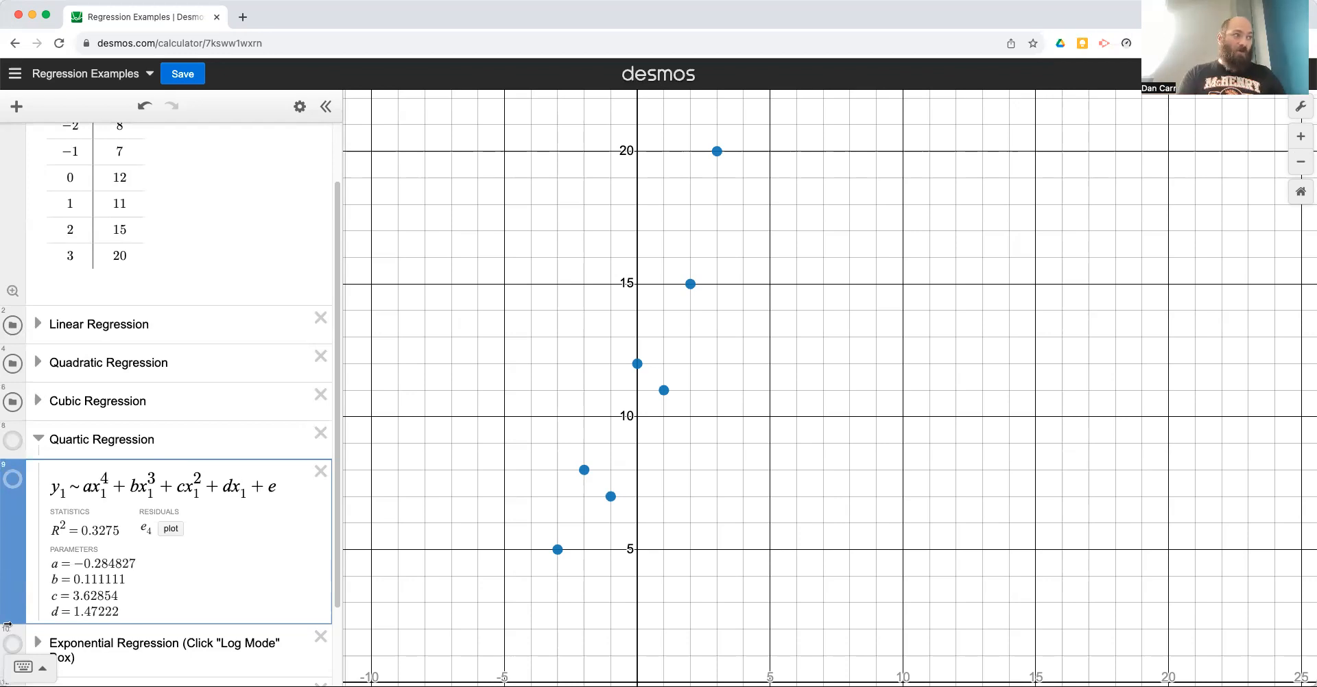
- Re-enter x₁⁴ in the first term of the quartic regression formula and show its curve on the graph
{"action": "key", "text": "BackSpace"}
{"action": "key", "text": "BackSpace"}
{"action": "key", "text": "BackSpace"}
{"action": "key", "text": "BackSpace"}
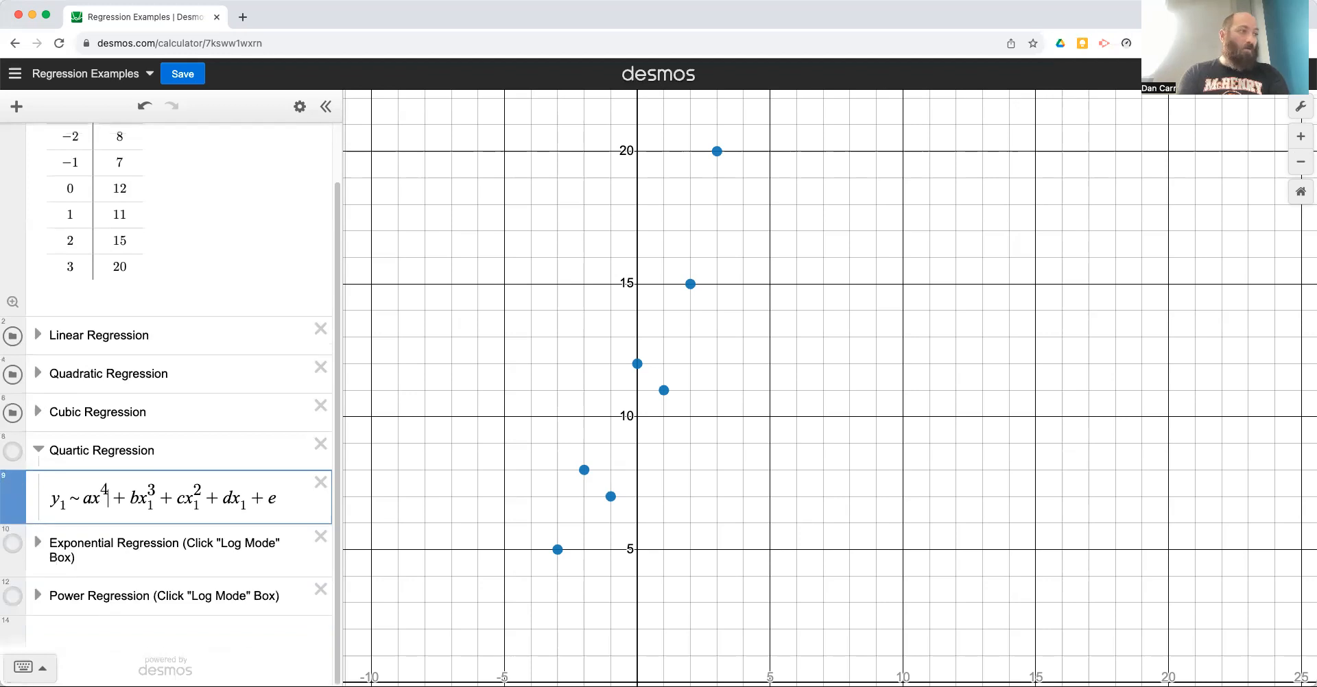
{"action": "type", "text": "x1"}
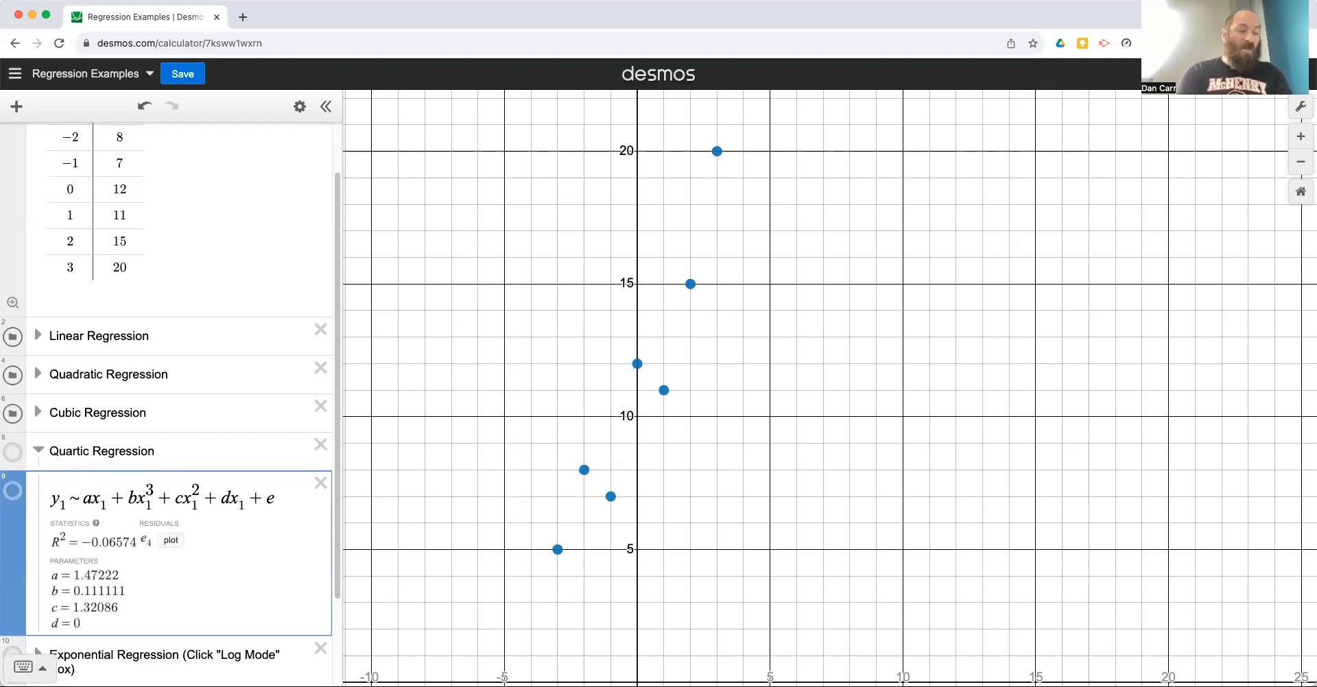
{"action": "type", "text": "^4"}
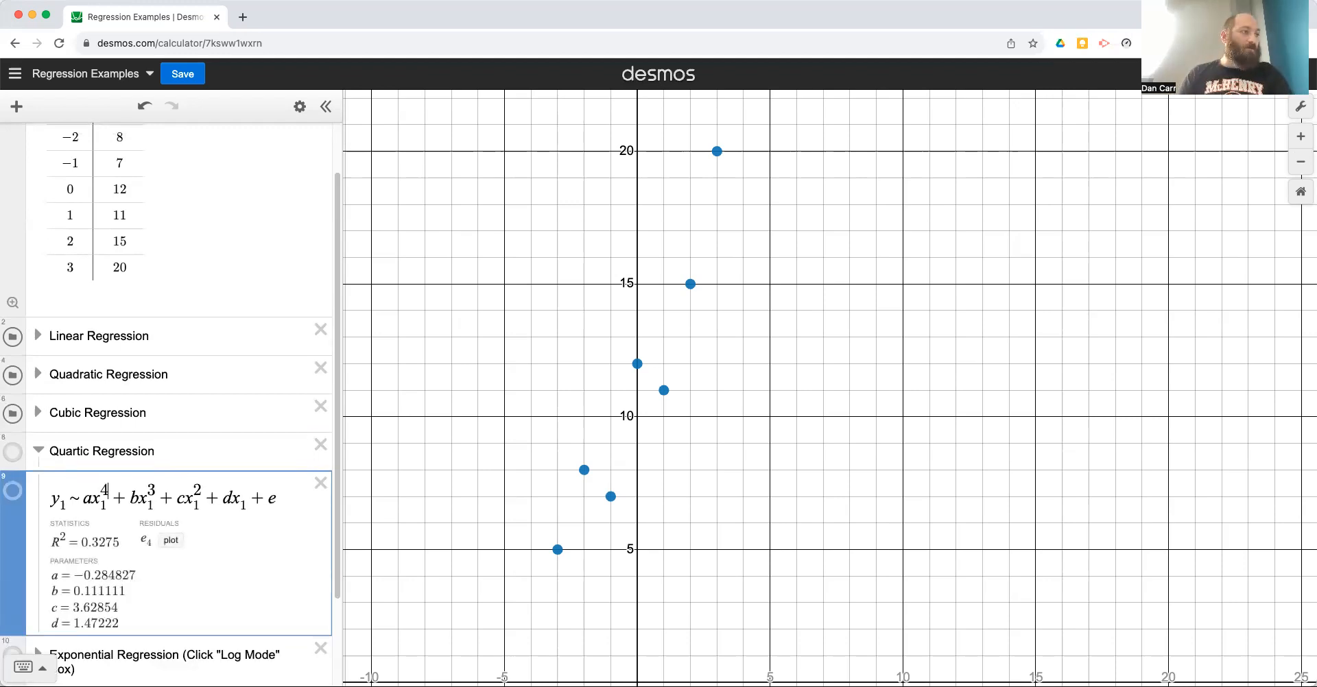
{"action": "left_click", "coordinate": [11, 498]}
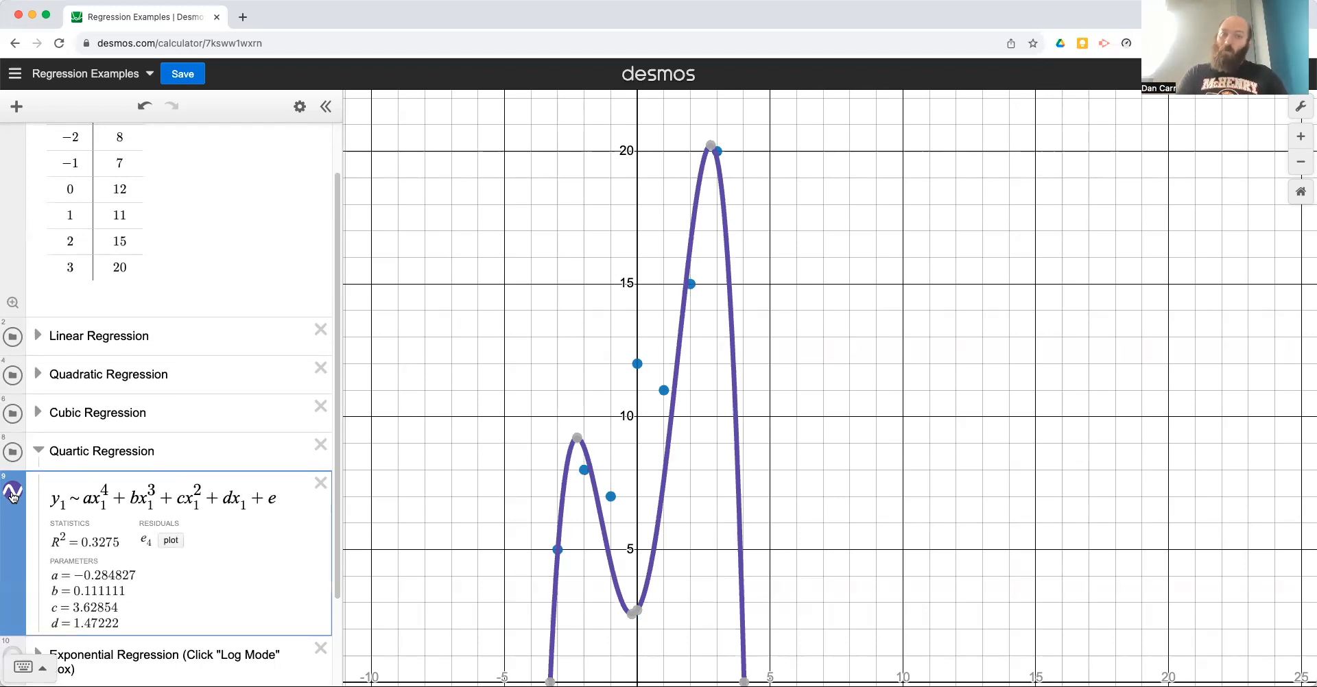
- Hide and collapse the quartic regression, and open the formula in the Exponential Regression folder for editing
{"action": "left_click", "coordinate": [11, 492]}
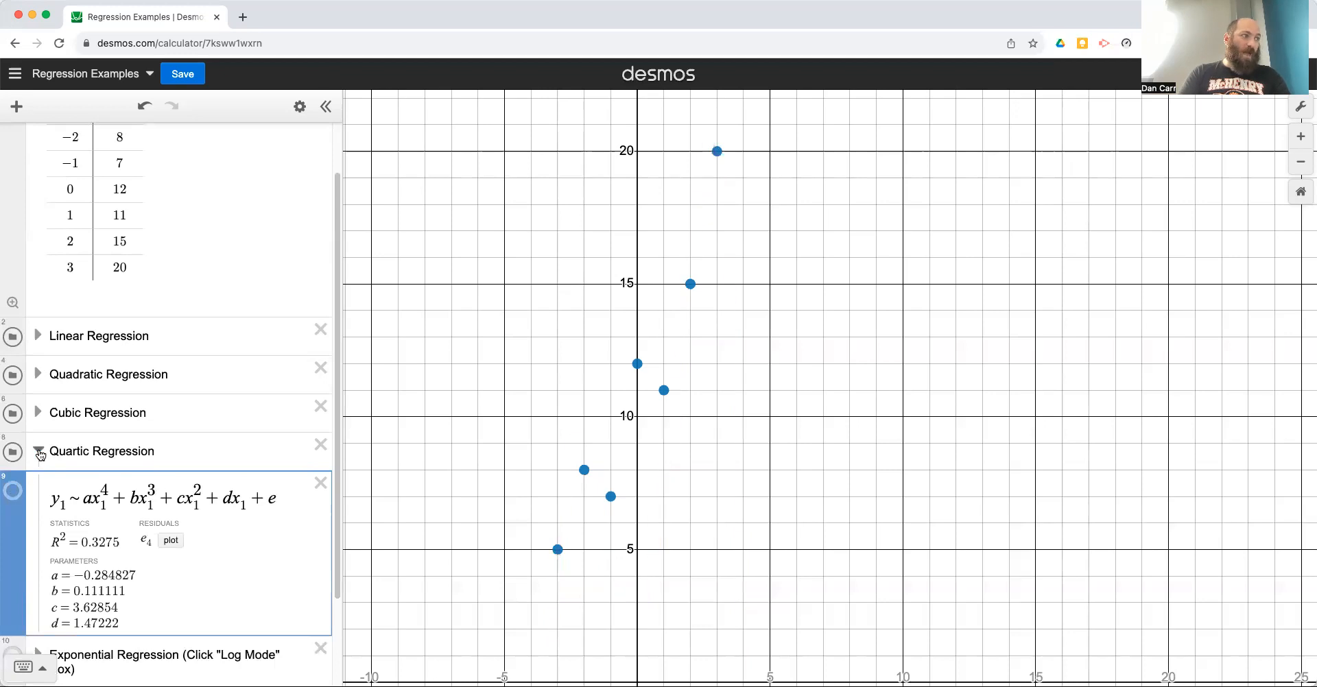
{"action": "left_click", "coordinate": [37, 451]}
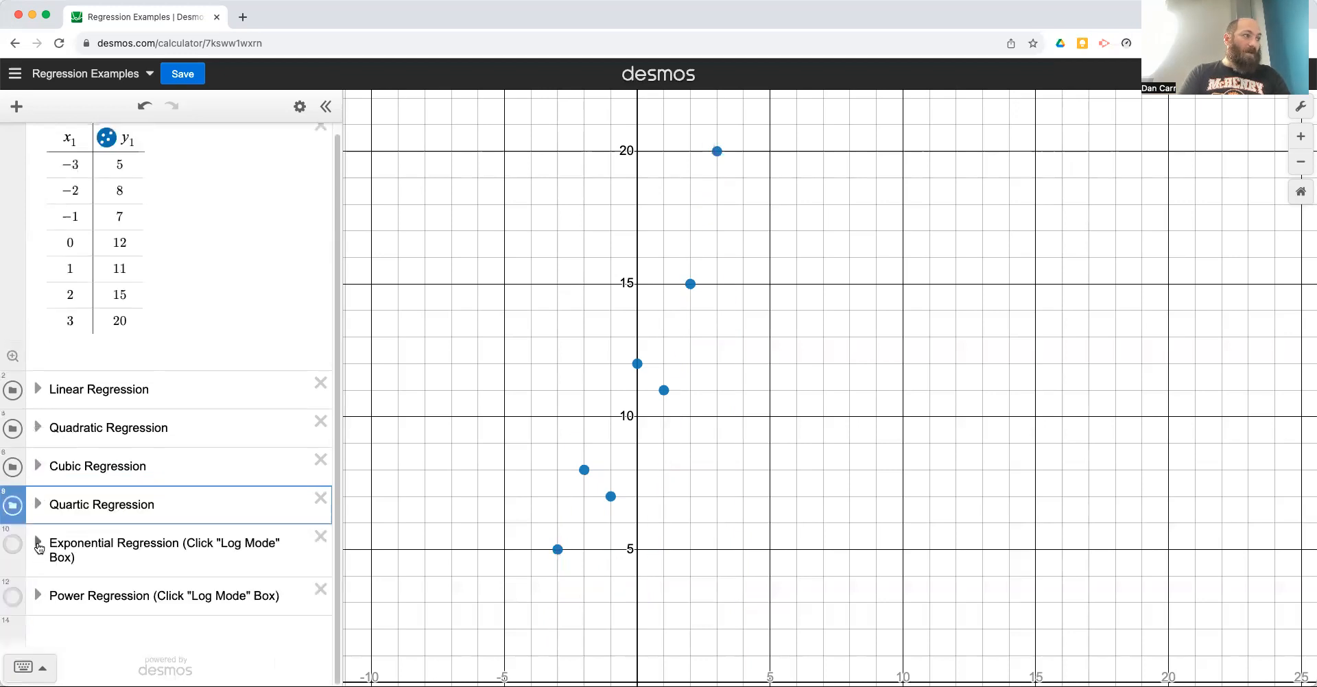
{"action": "left_click", "coordinate": [37, 543]}
{"action": "scroll", "coordinate": [208, 606], "scroll_direction": "down", "scroll_amount": 3}
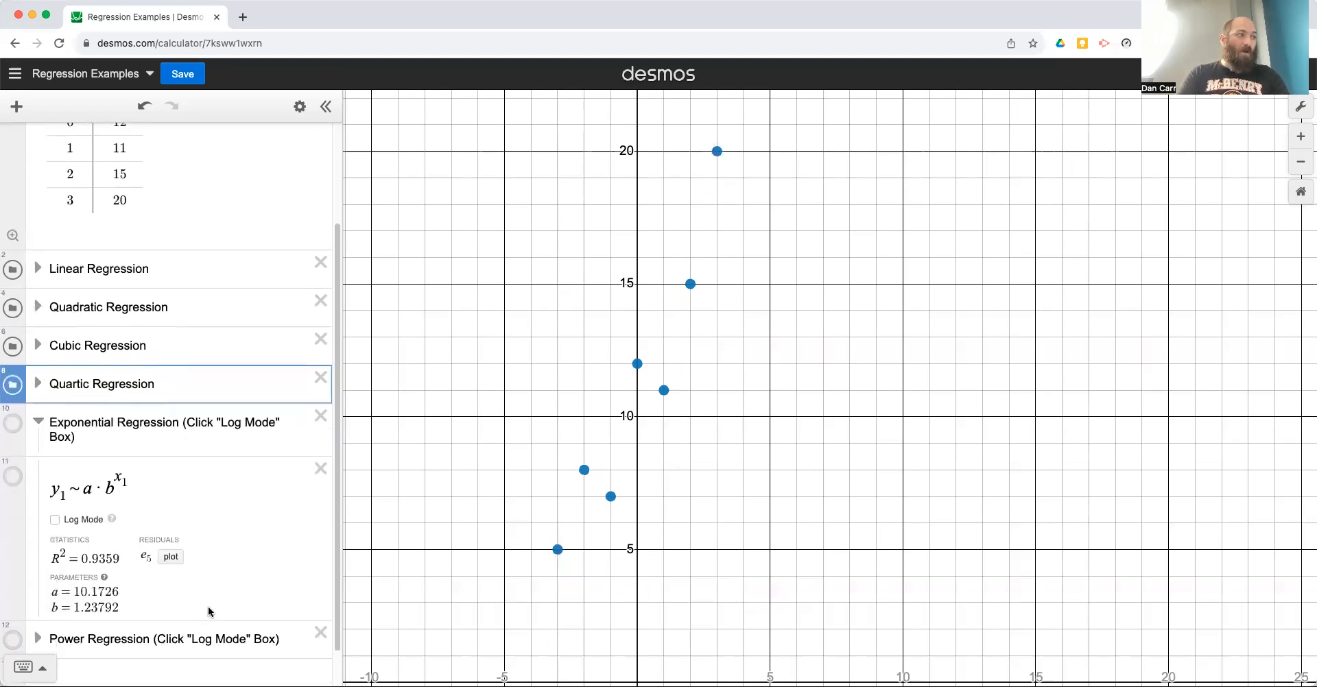
{"action": "left_click", "coordinate": [116, 475]}
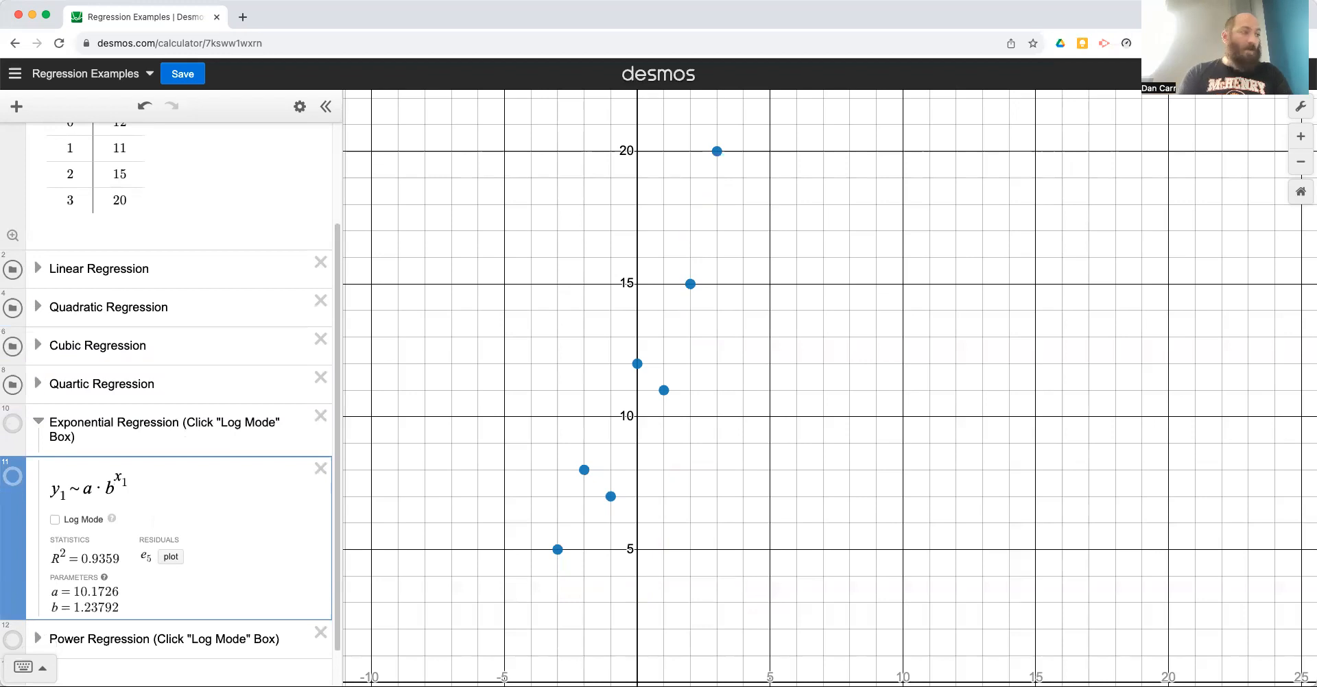
- Clear the right side of the exponential regression formula and re-enter a·b^x₁
{"action": "key", "text": "BackSpace"}
{"action": "key", "text": "BackSpace"}
{"action": "key", "text": "BackSpace"}
{"action": "key", "text": "BackSpace"}
{"action": "key", "text": "BackSpace"}
{"action": "key", "text": "BackSpace"}
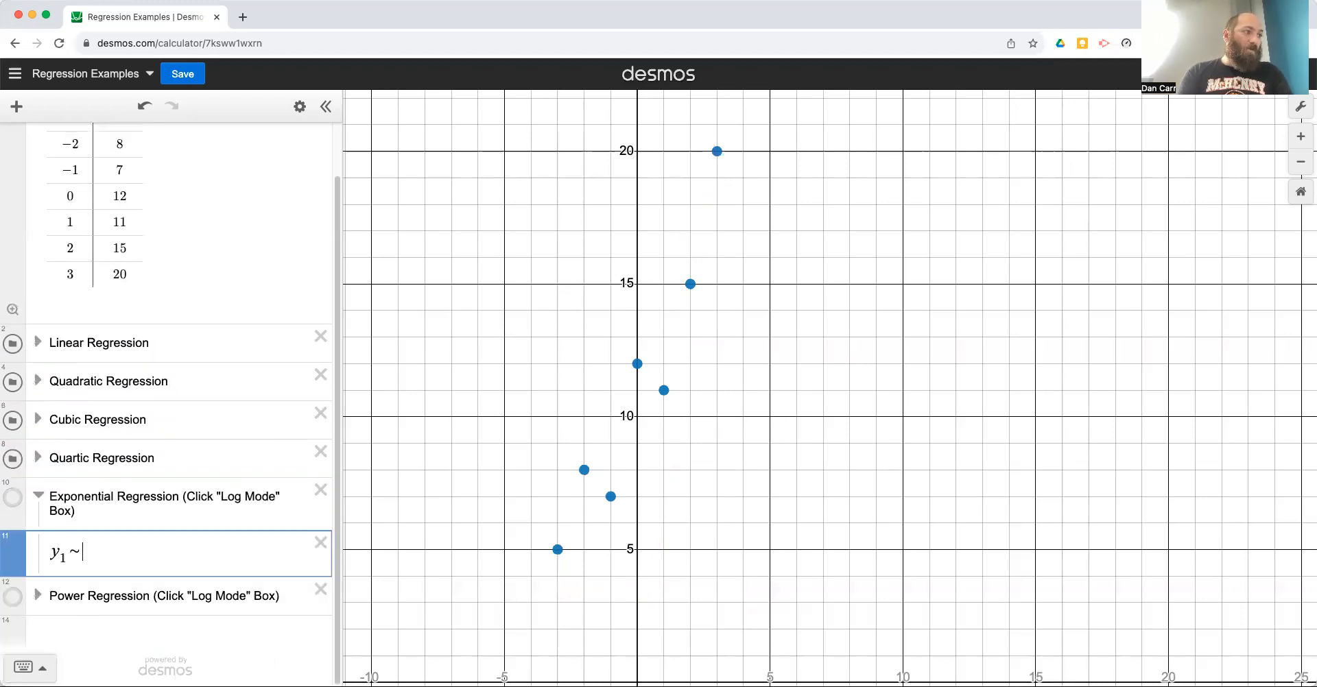
{"action": "type", "text": "a"}
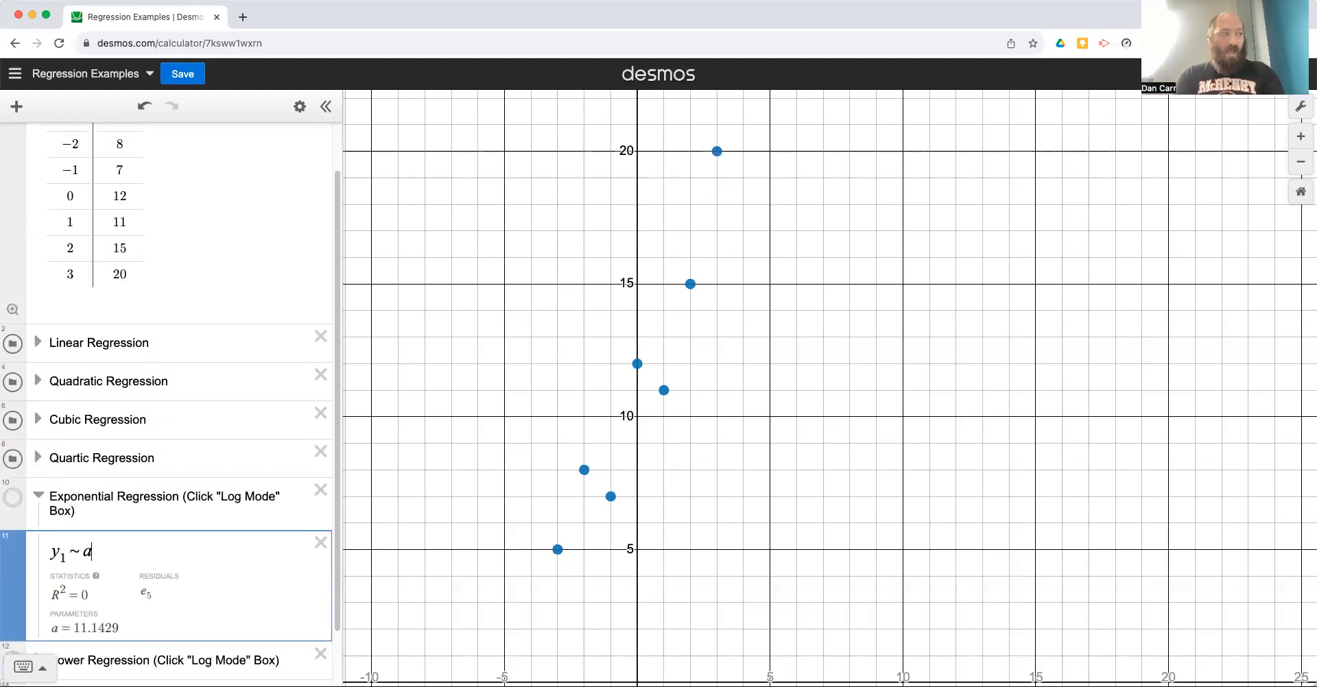
{"action": "type", "text": "*b"}
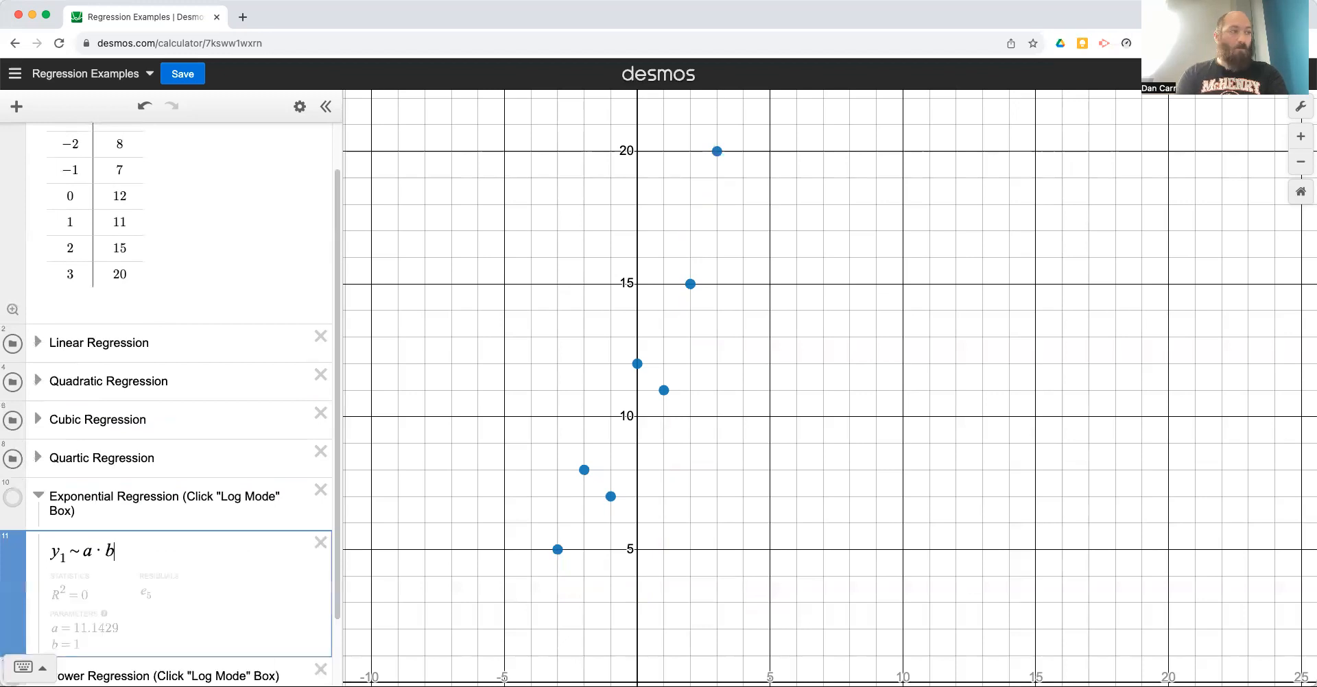
{"action": "type", "text": "^"}
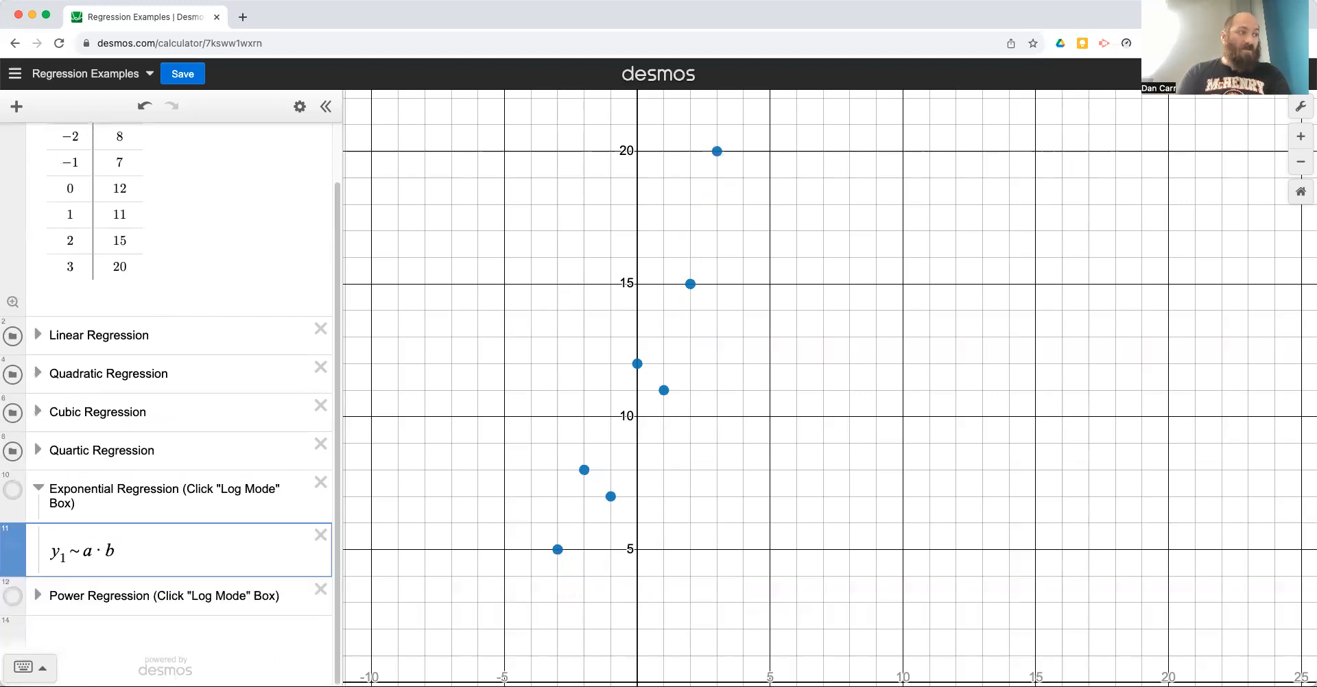
{"action": "type", "text": "x1"}
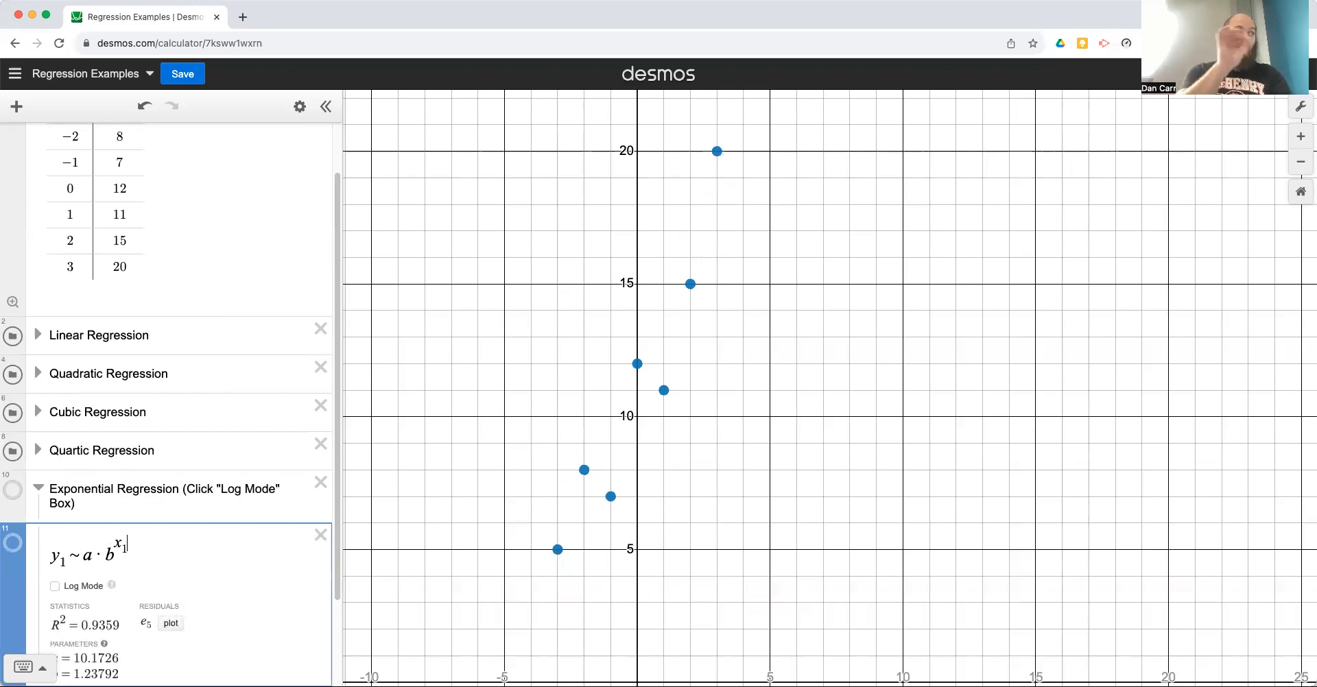
- Turn on Log Mode for the exponential regression and show its curve on the graph
{"action": "scroll", "coordinate": [147, 267], "scroll_direction": "up", "scroll_amount": 2}
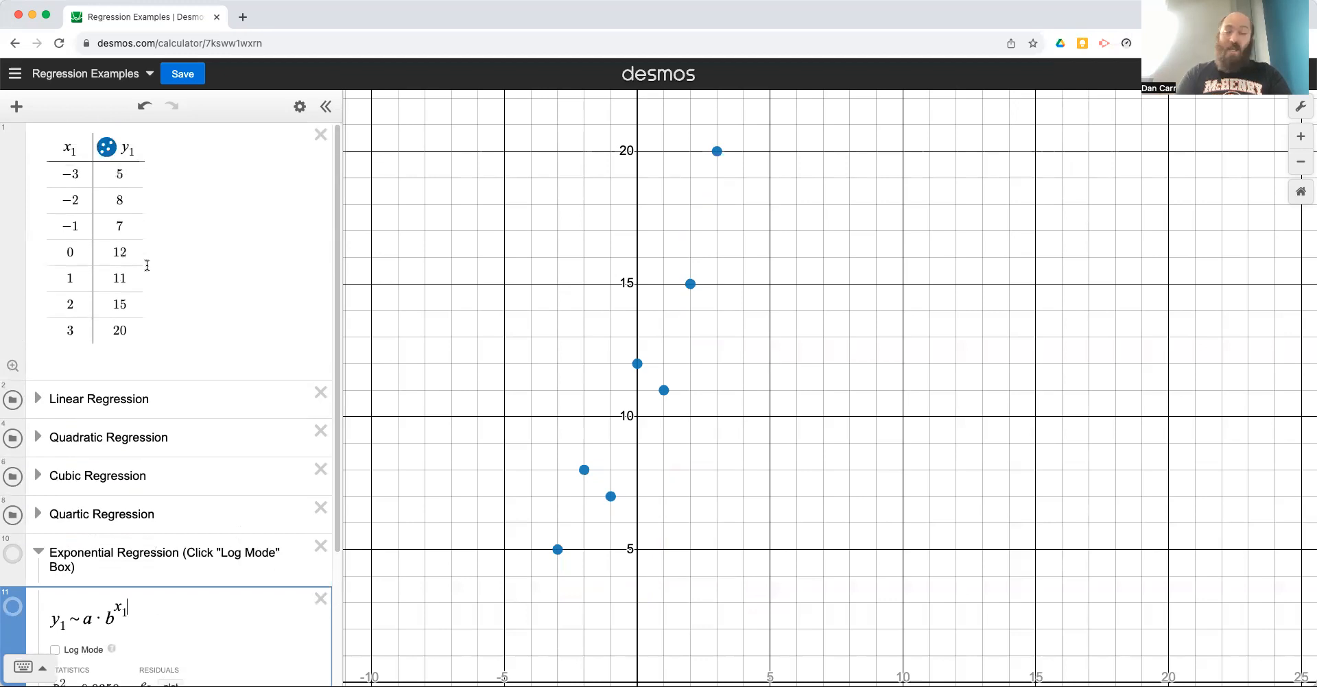
{"action": "scroll", "coordinate": [147, 265], "scroll_direction": "down", "scroll_amount": 4}
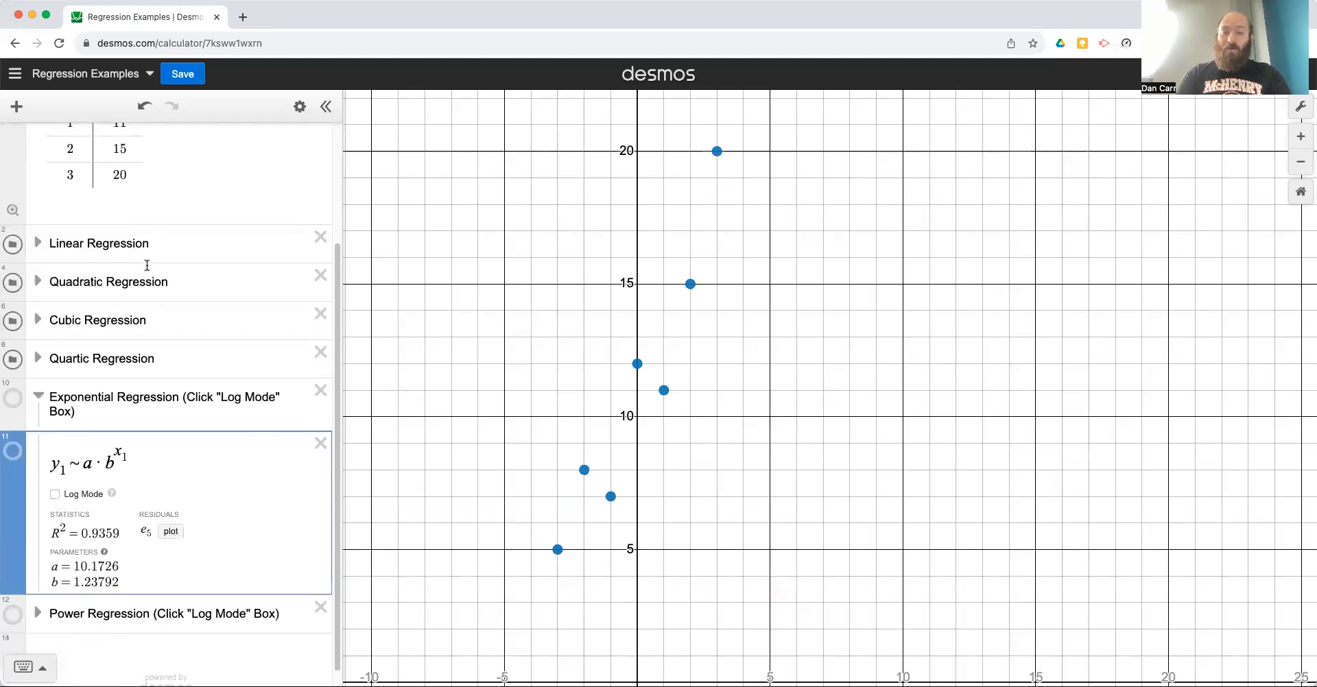
{"action": "left_click", "coordinate": [55, 494]}
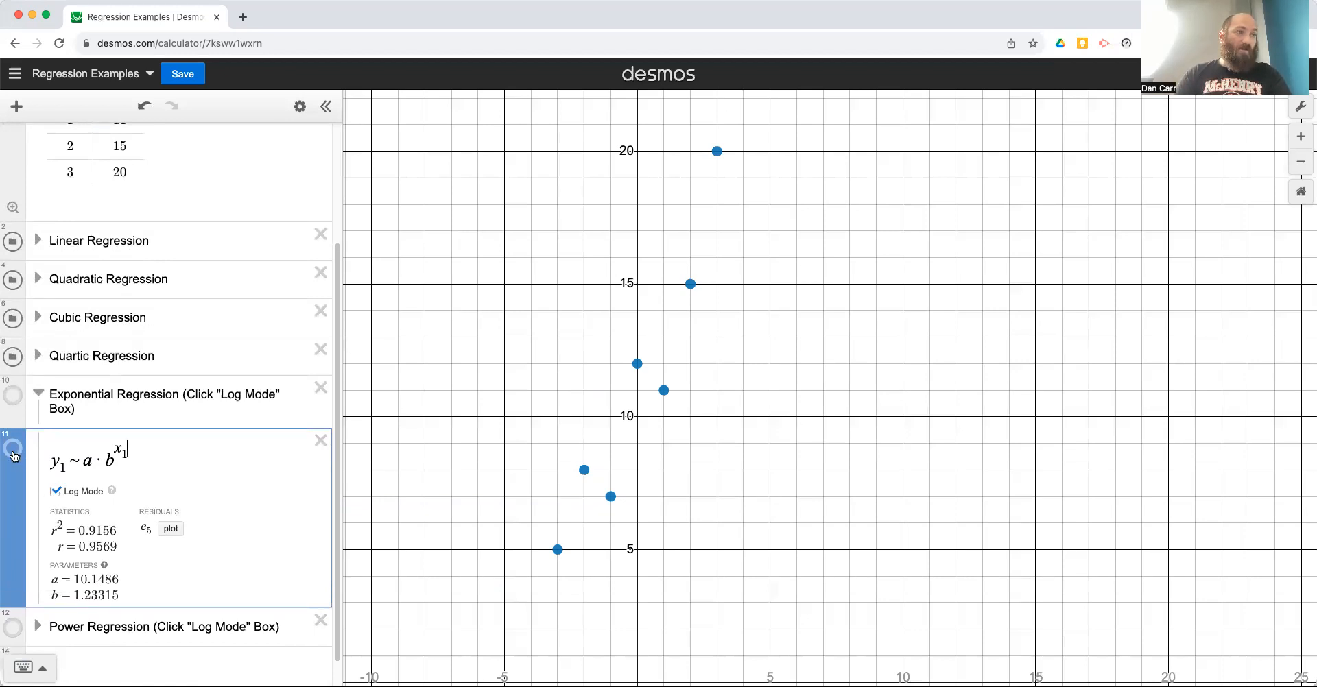
{"action": "left_click", "coordinate": [14, 453]}
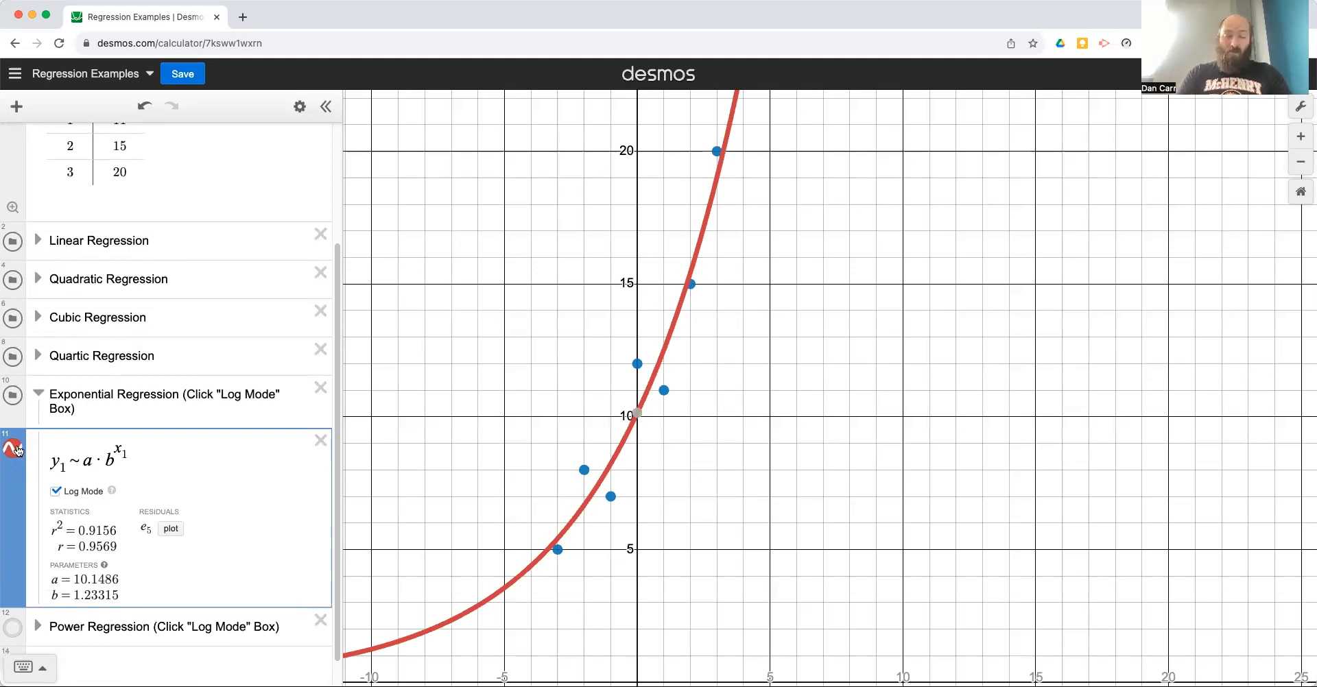
- Hide and collapse the exponential regression, and open the formula in the Power Regression folder for editing
{"action": "left_click", "coordinate": [14, 449]}
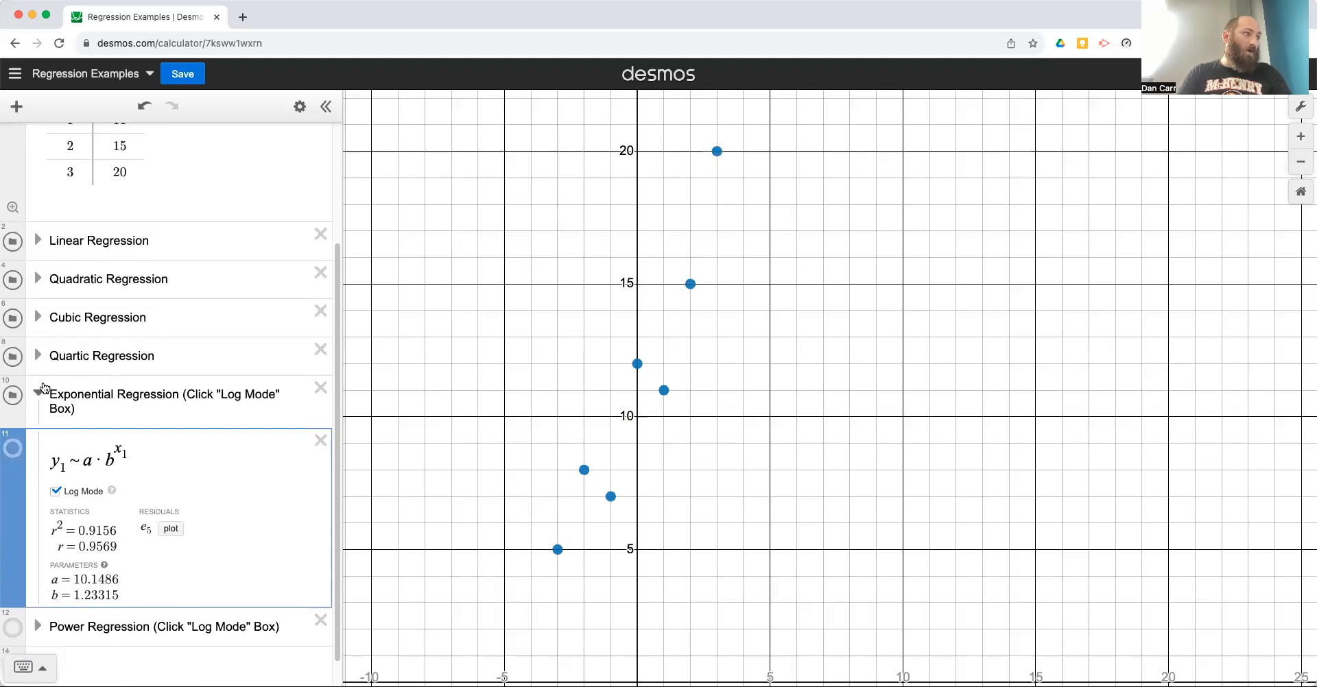
{"action": "left_click", "coordinate": [41, 391]}
{"action": "left_click", "coordinate": [40, 596]}
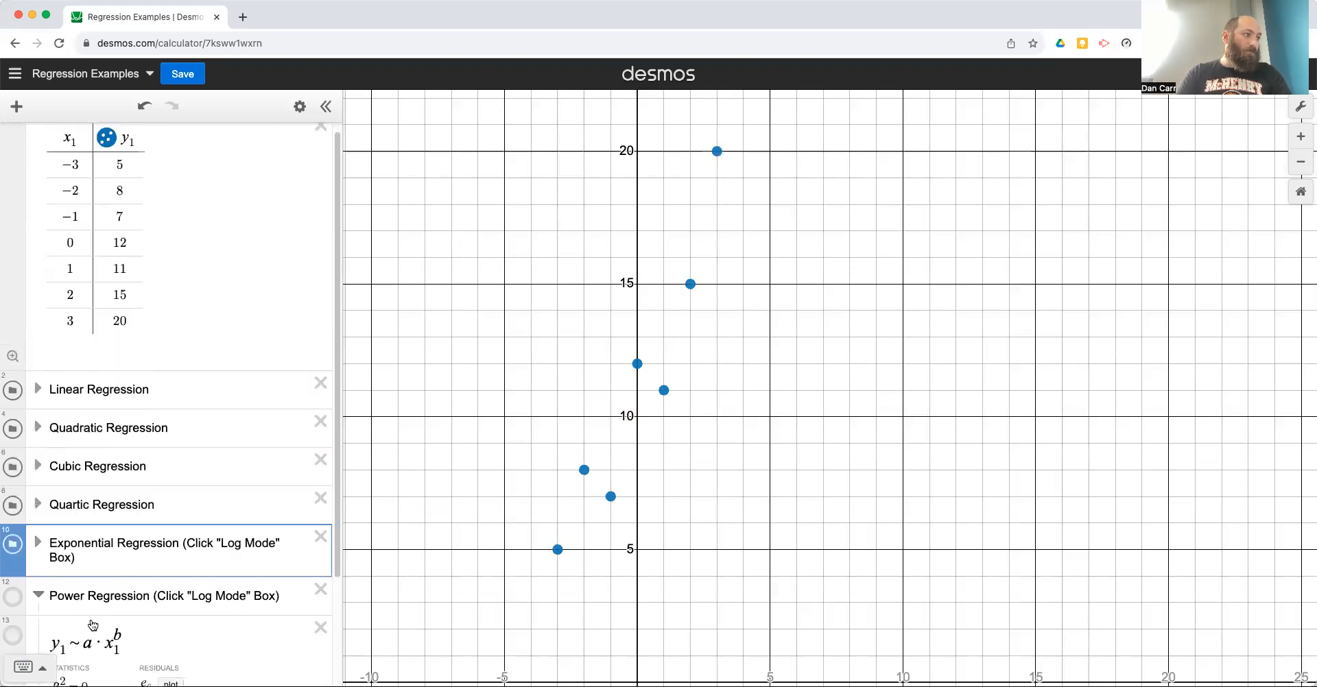
{"action": "scroll", "coordinate": [93, 625], "scroll_direction": "down", "scroll_amount": 3}
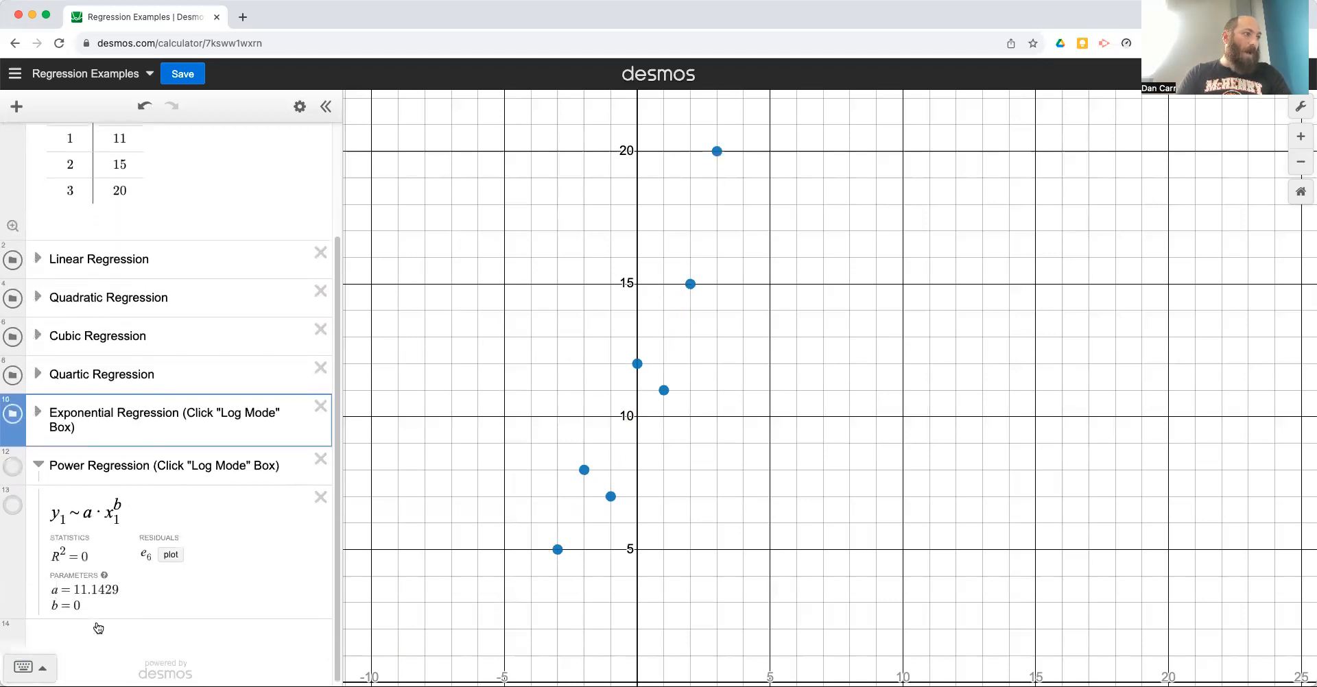
{"action": "left_click", "coordinate": [121, 504]}
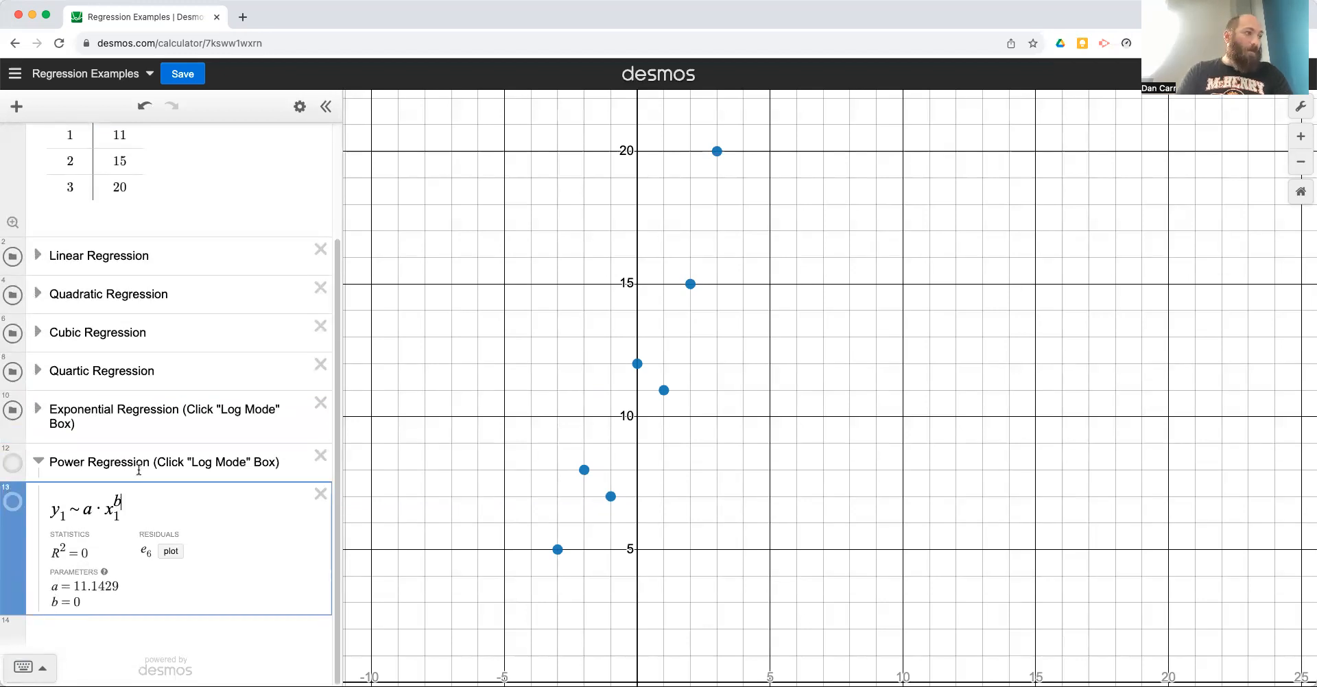
{"action": "left_click", "coordinate": [114, 513]}
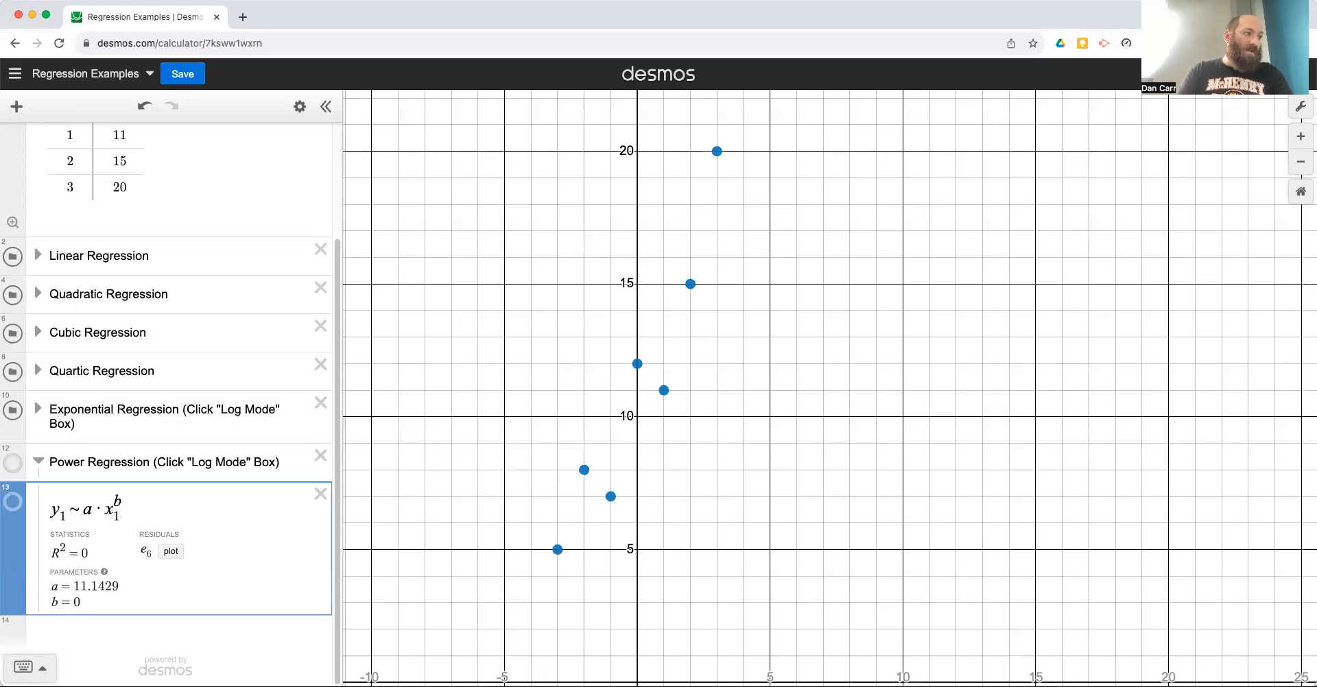
- Re-enter a·x₁^b as the right side of the power regression formula and show its curve on the graph
{"action": "key", "text": "BackSpace"}
{"action": "key", "text": "BackSpace"}
{"action": "key", "text": "BackSpace"}
{"action": "key", "text": "BackSpace"}
{"action": "key", "text": "BackSpace"}
{"action": "key", "text": "BackSpace"}
{"action": "key", "text": "BackSpace"}
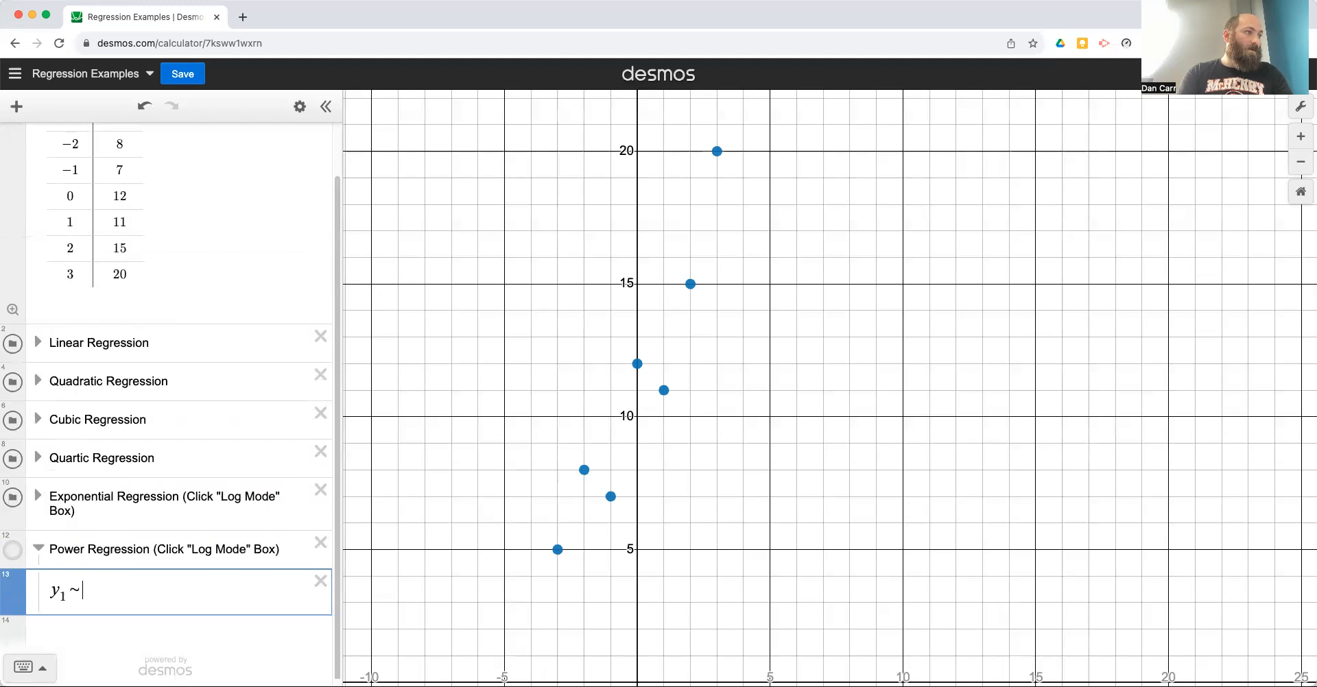
{"action": "type", "text": "a*"}
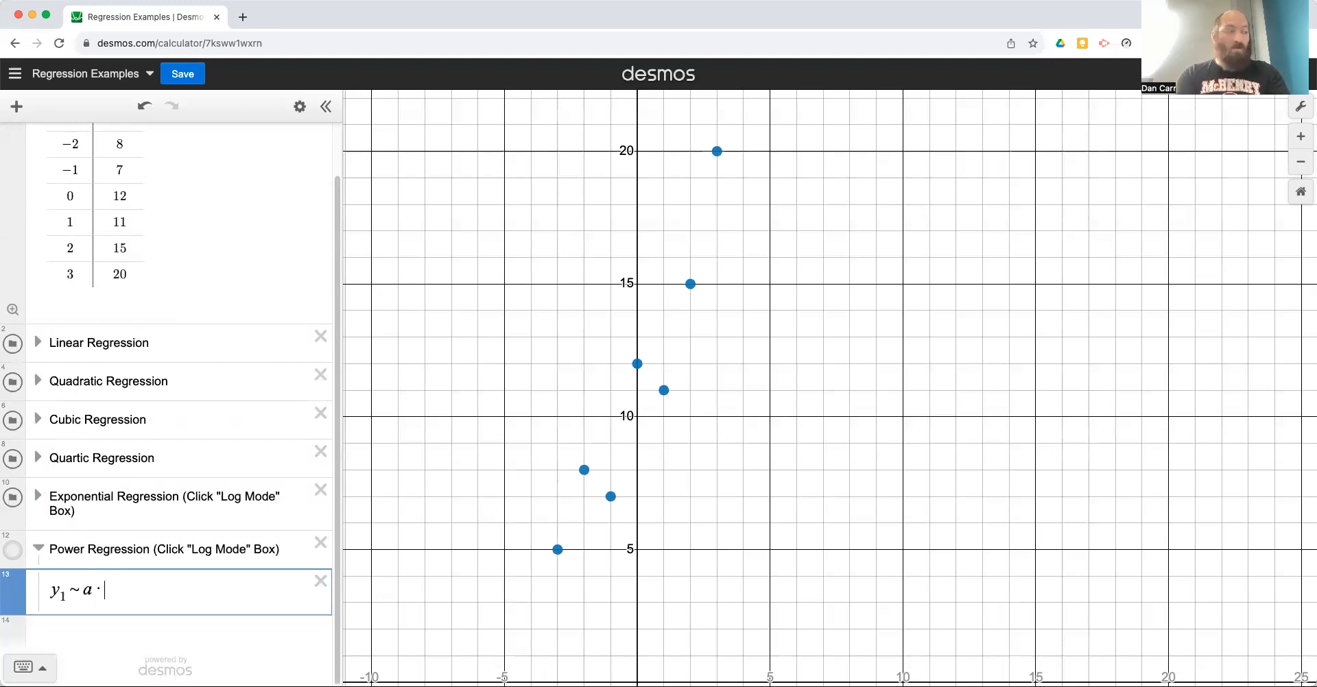
{"action": "type", "text": "x1"}
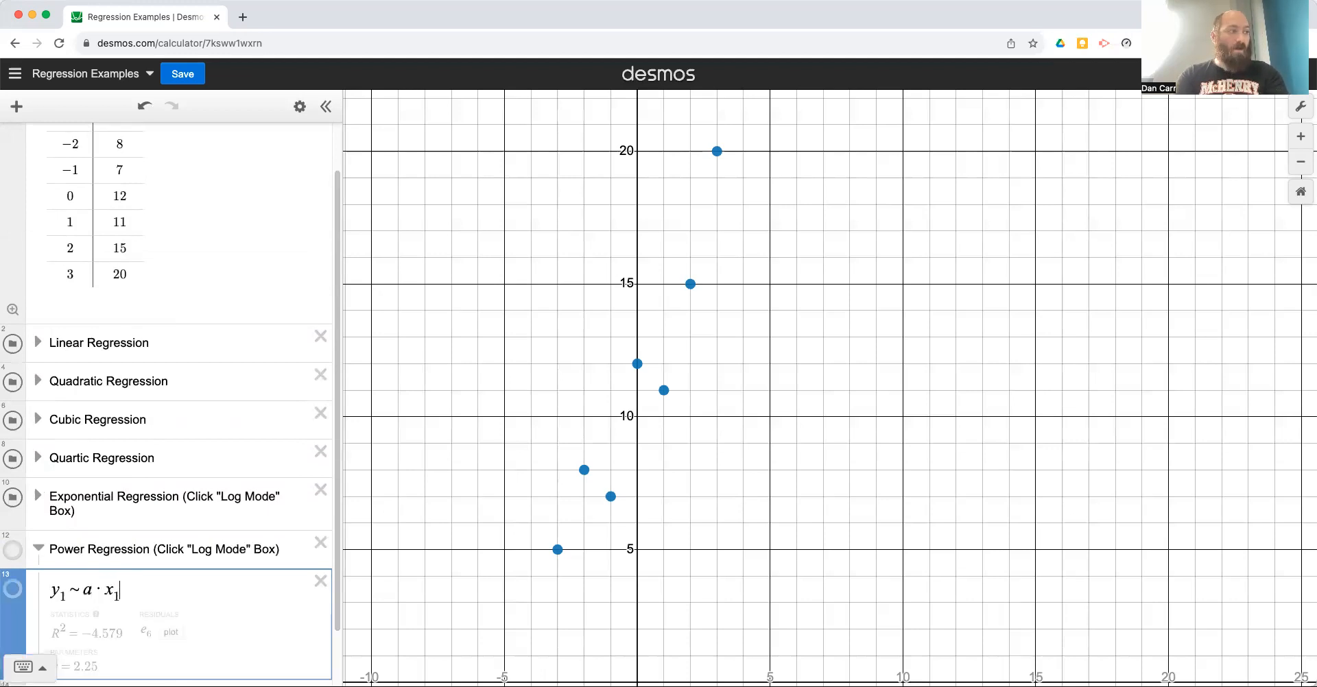
{"action": "type", "text": "^b"}
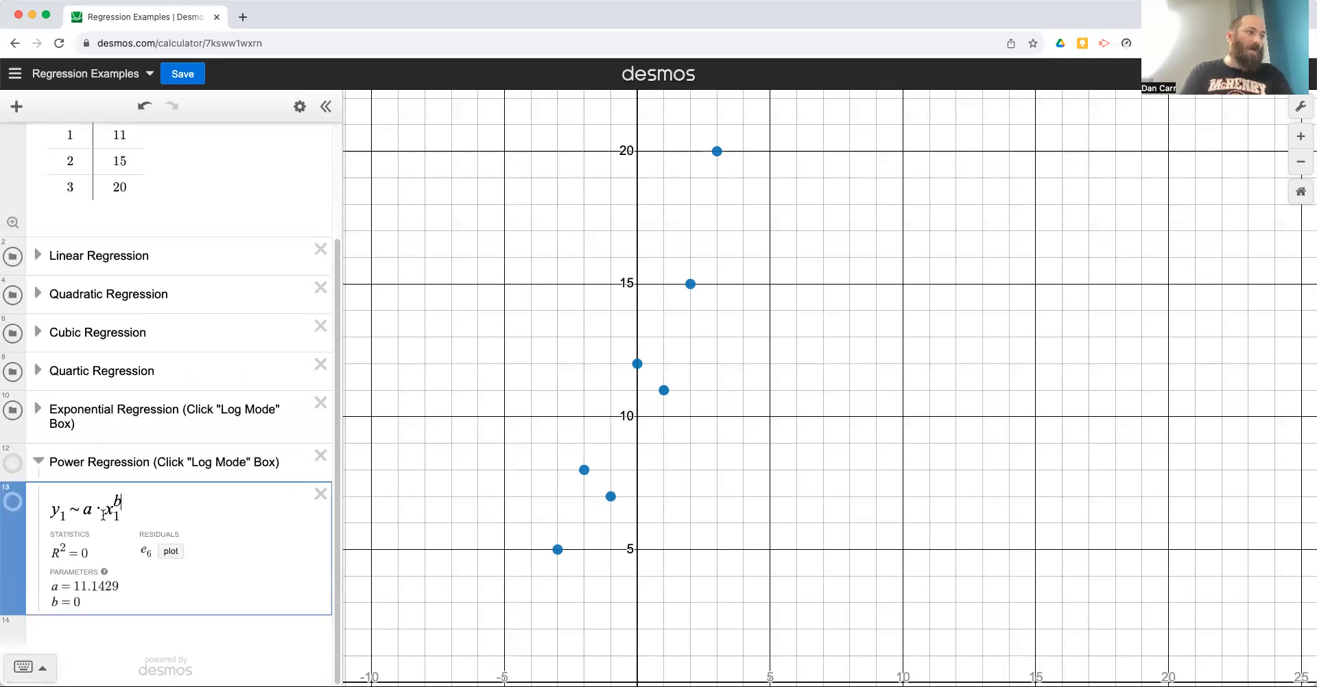
{"action": "left_click", "coordinate": [12, 468]}
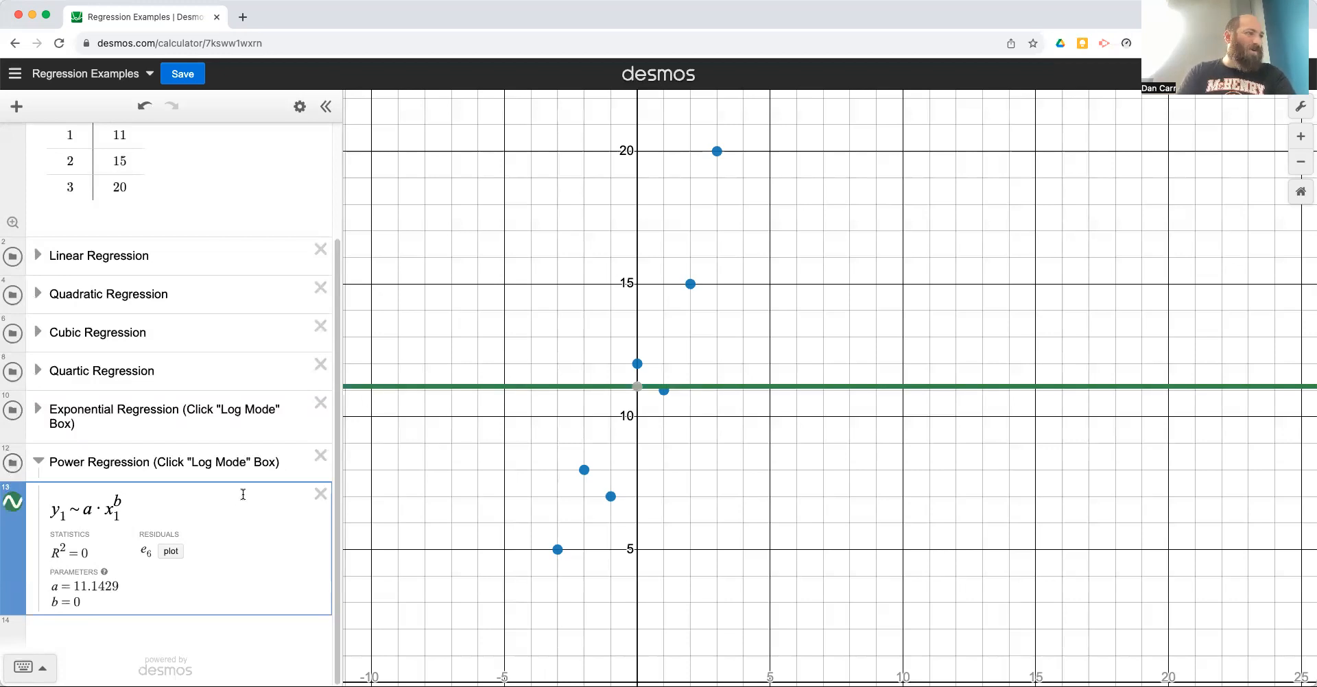
- Change the table's y₁ value at x₁ = 3 to 16, and add a row with x₁ = 4 and y₁ = 17
{"action": "scroll", "coordinate": [231, 495], "scroll_direction": "up", "scroll_amount": 3}
{"action": "scroll", "coordinate": [231, 495], "scroll_direction": "down", "scroll_amount": 3}
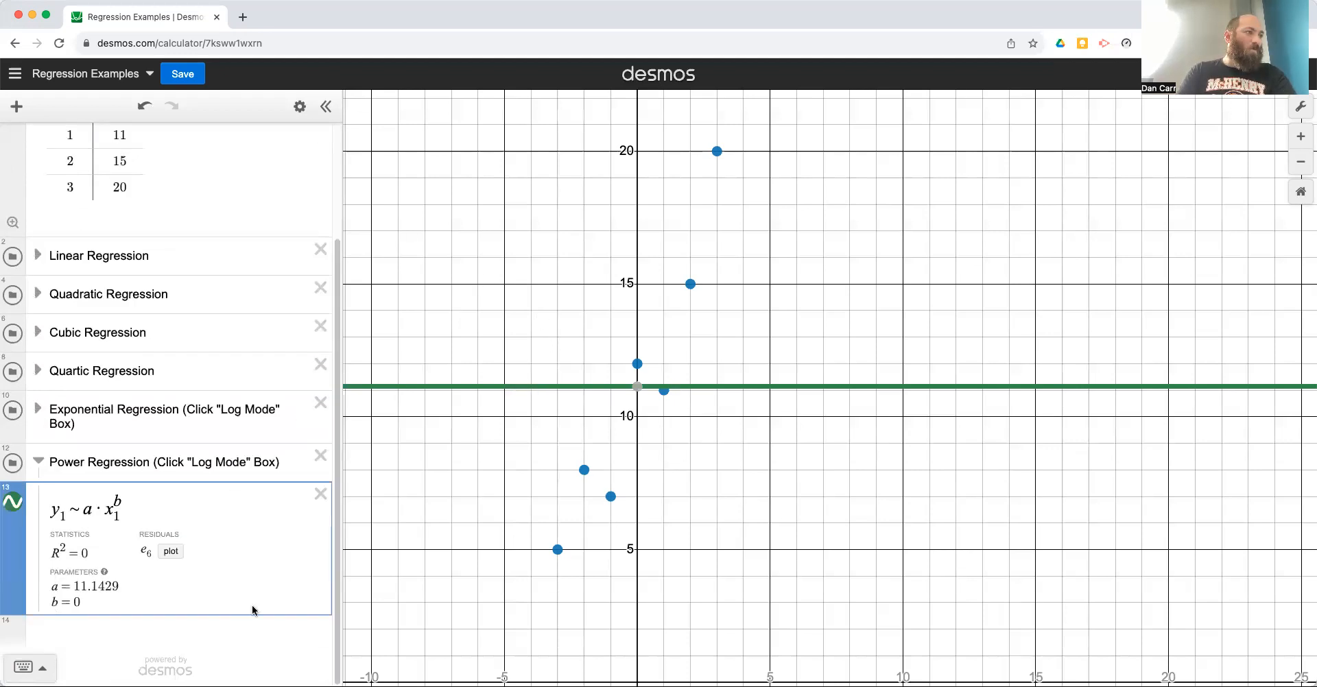
{"action": "scroll", "coordinate": [138, 267], "scroll_direction": "up", "scroll_amount": 5}
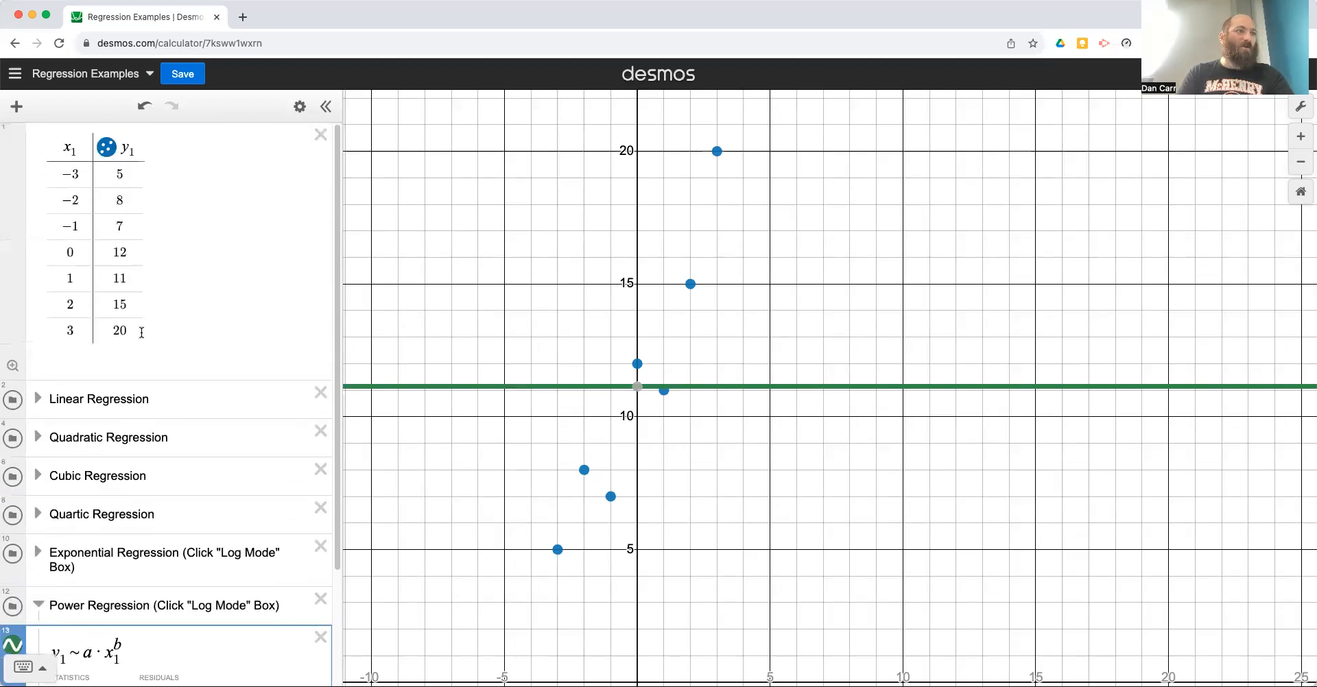
{"action": "left_click", "coordinate": [136, 329]}
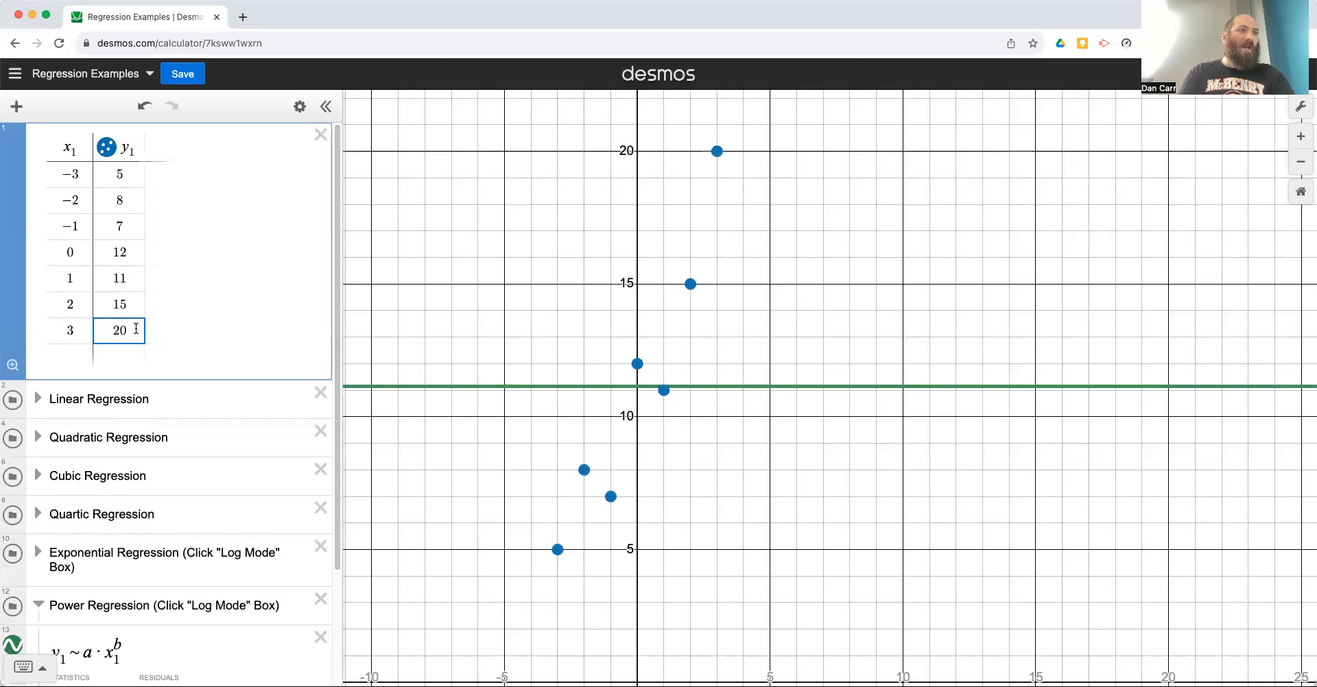
{"action": "key", "text": "BackSpace"}
{"action": "key", "text": "BackSpace"}
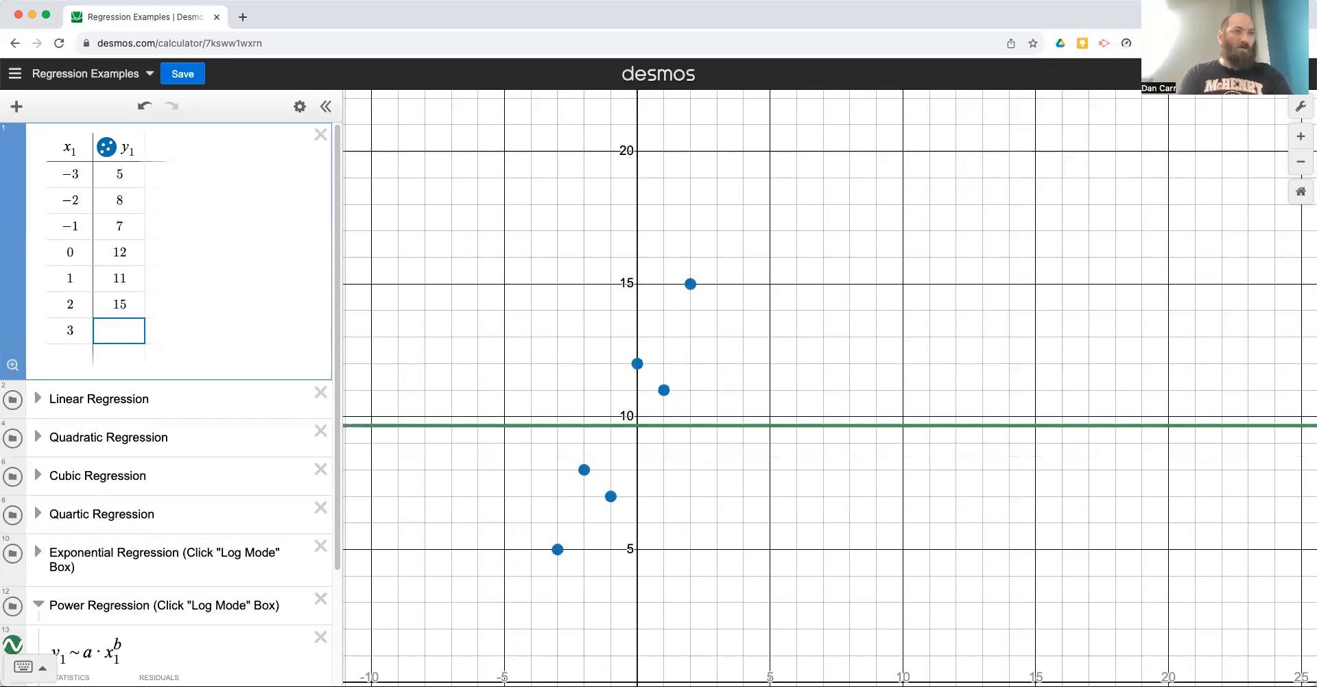
{"action": "type", "text": "16"}
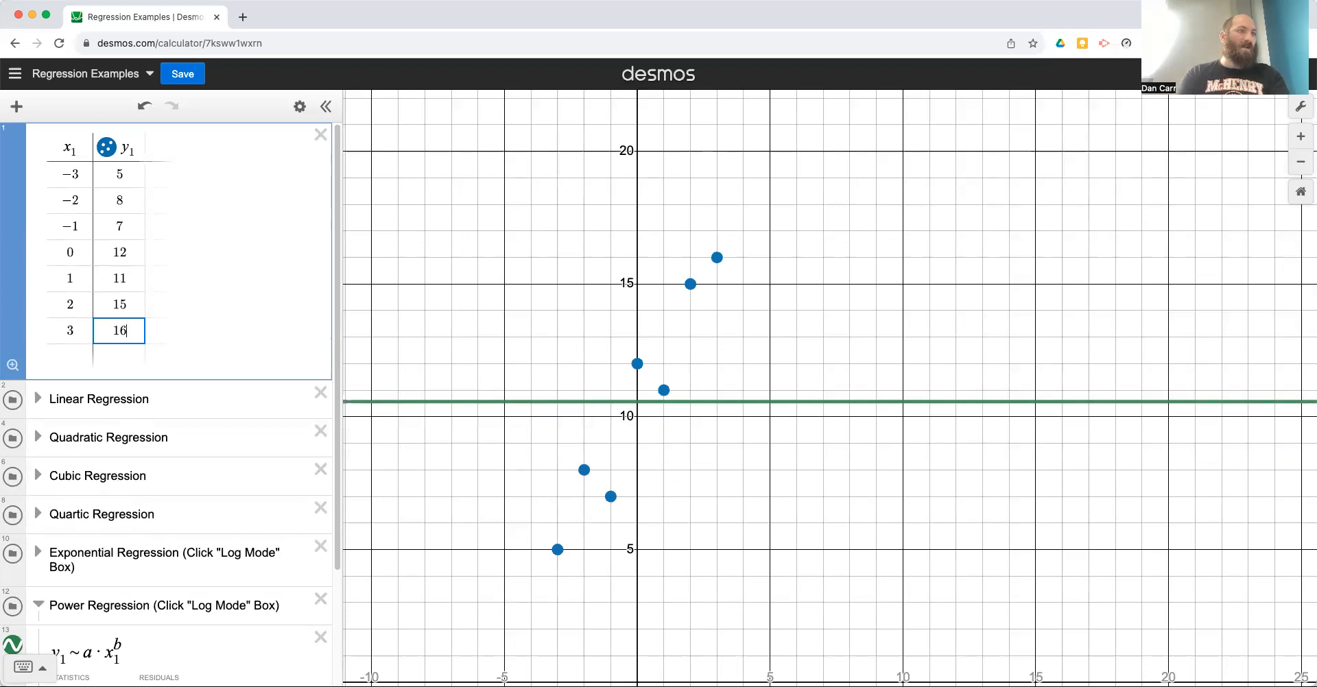
{"action": "key", "text": "Return"}
{"action": "type", "text": "4"}
{"action": "key", "text": "Tab"}
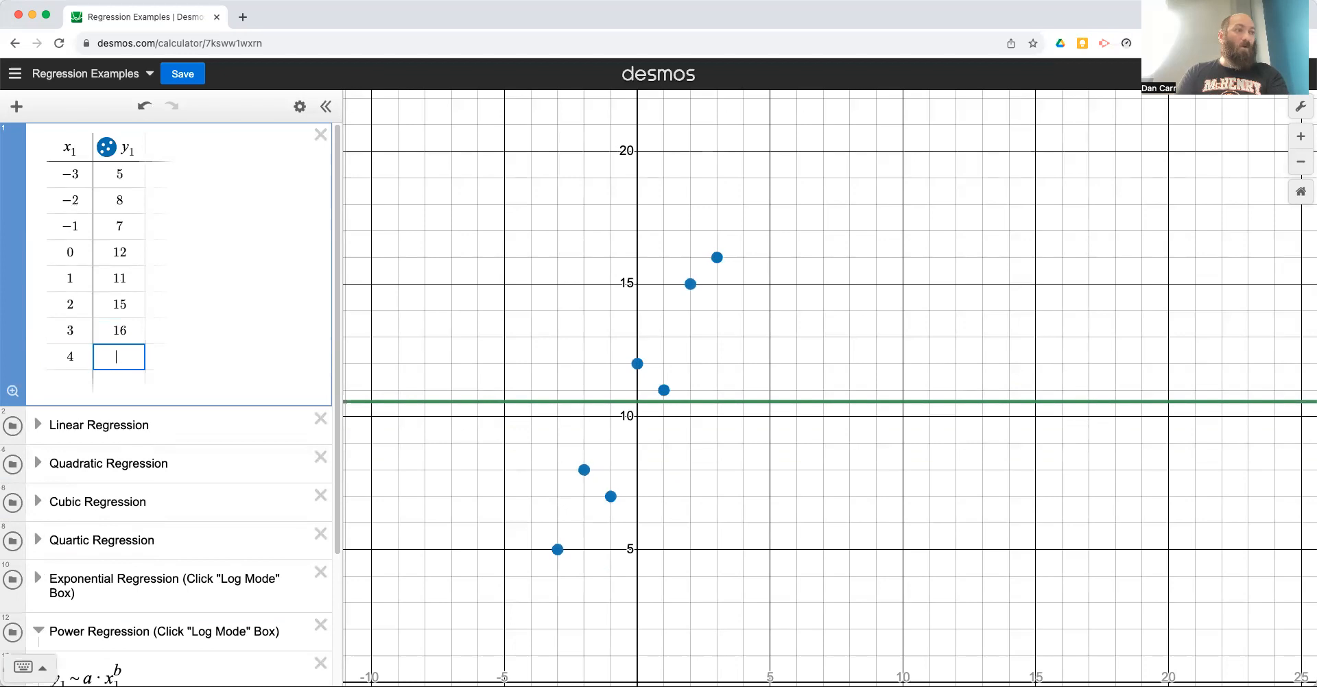
{"action": "type", "text": "17"}
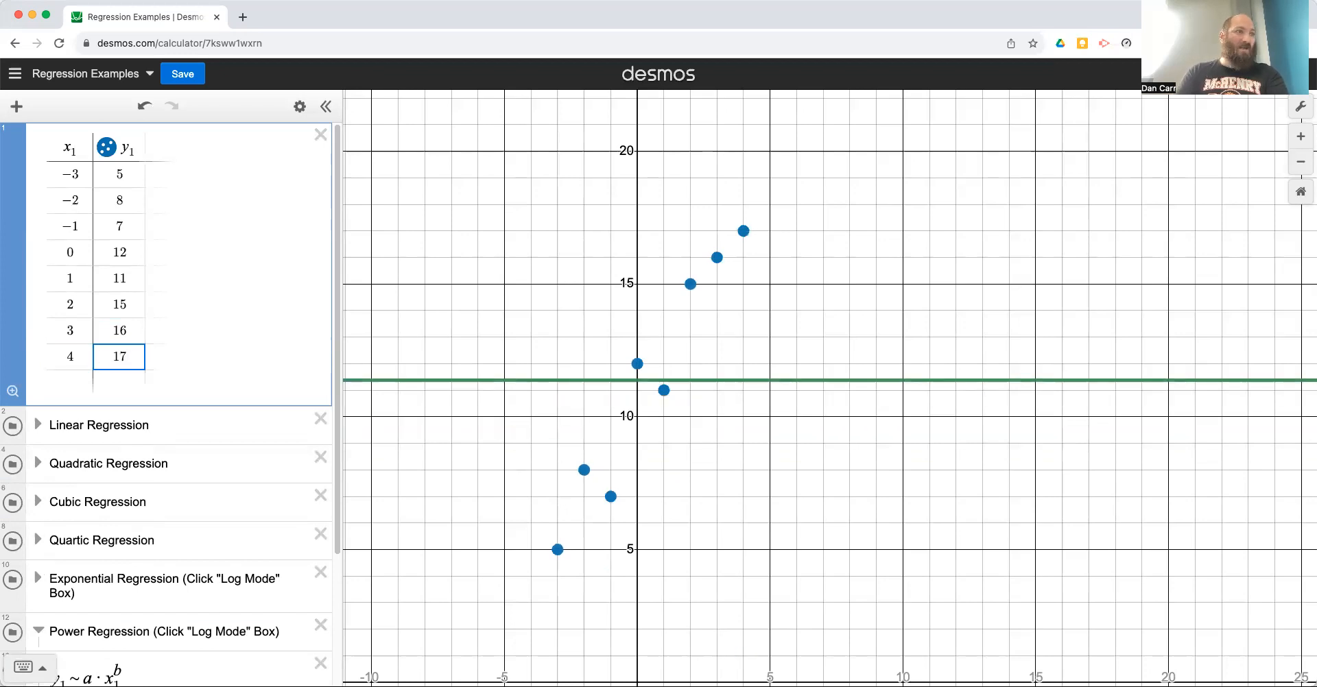
- Add a table row with x₁ = 5 and y₁ = 18, and enter 17.5 in the y₁ column
{"action": "key", "text": "Return"}
{"action": "key", "text": "Left"}
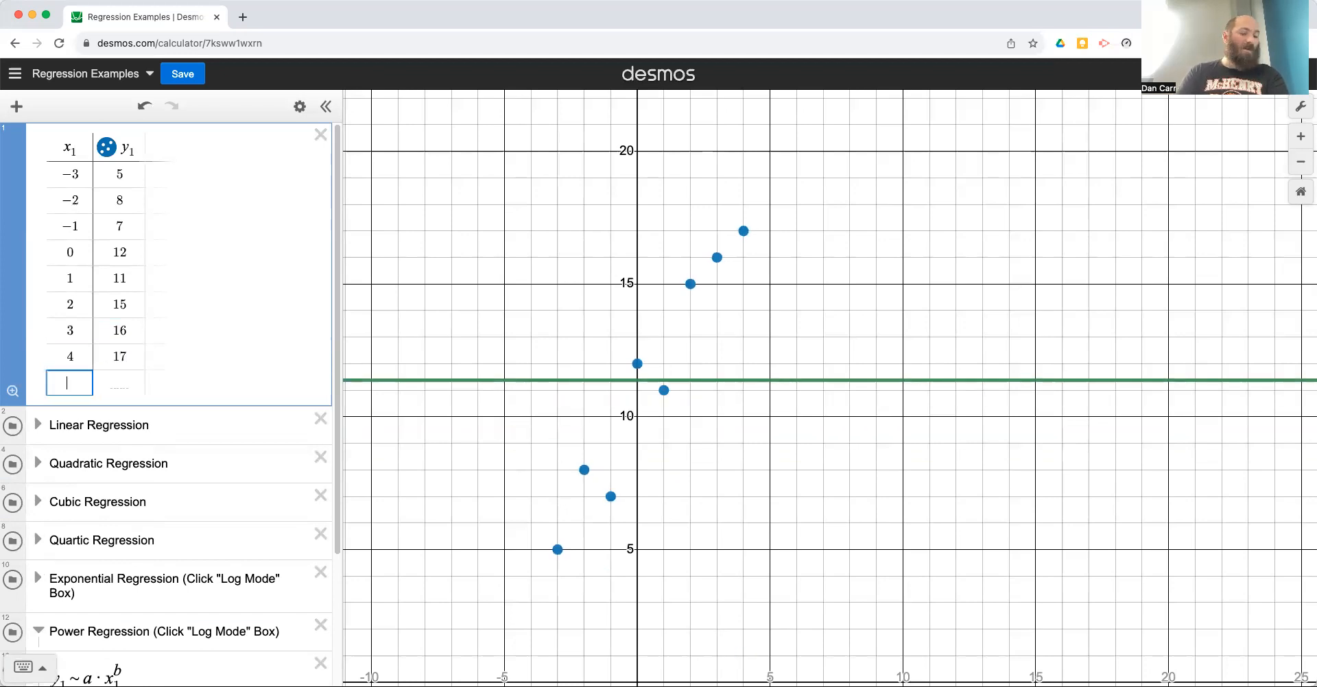
{"action": "type", "text": "5"}
{"action": "key", "text": "Tab"}
{"action": "type", "text": "18"}
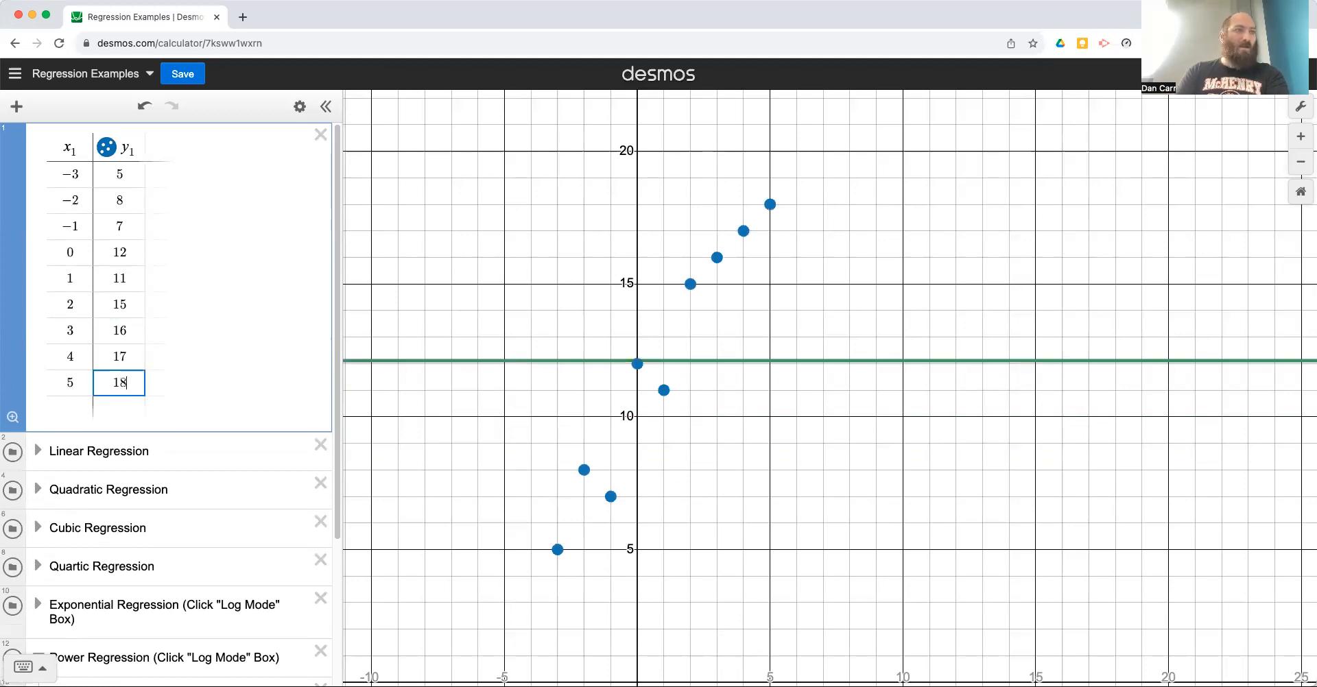
{"action": "key", "text": "Return"}
{"action": "key", "text": "Up"}
{"action": "type", "text": "17.5"}
{"action": "key", "text": "Return"}
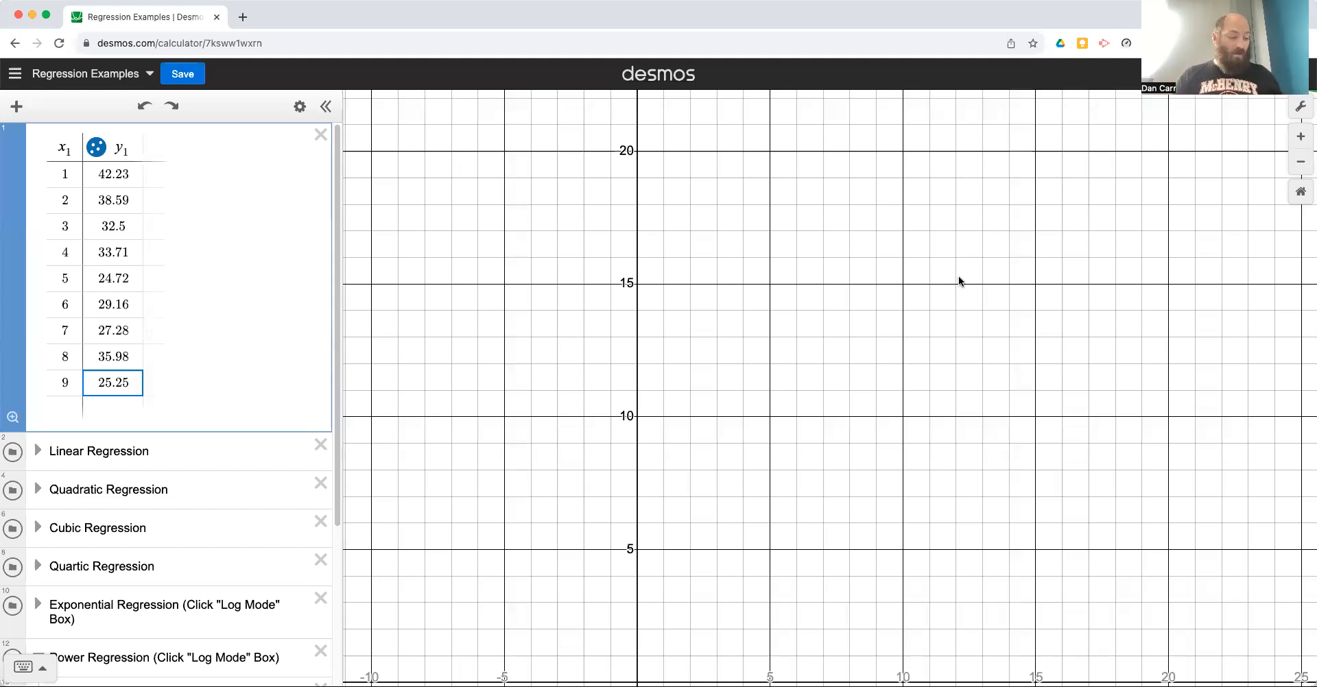
- Turn on Log Mode for the power regression and zoom the graph to fit the table's data
{"action": "scroll", "coordinate": [178, 323], "scroll_direction": "down", "scroll_amount": 1}
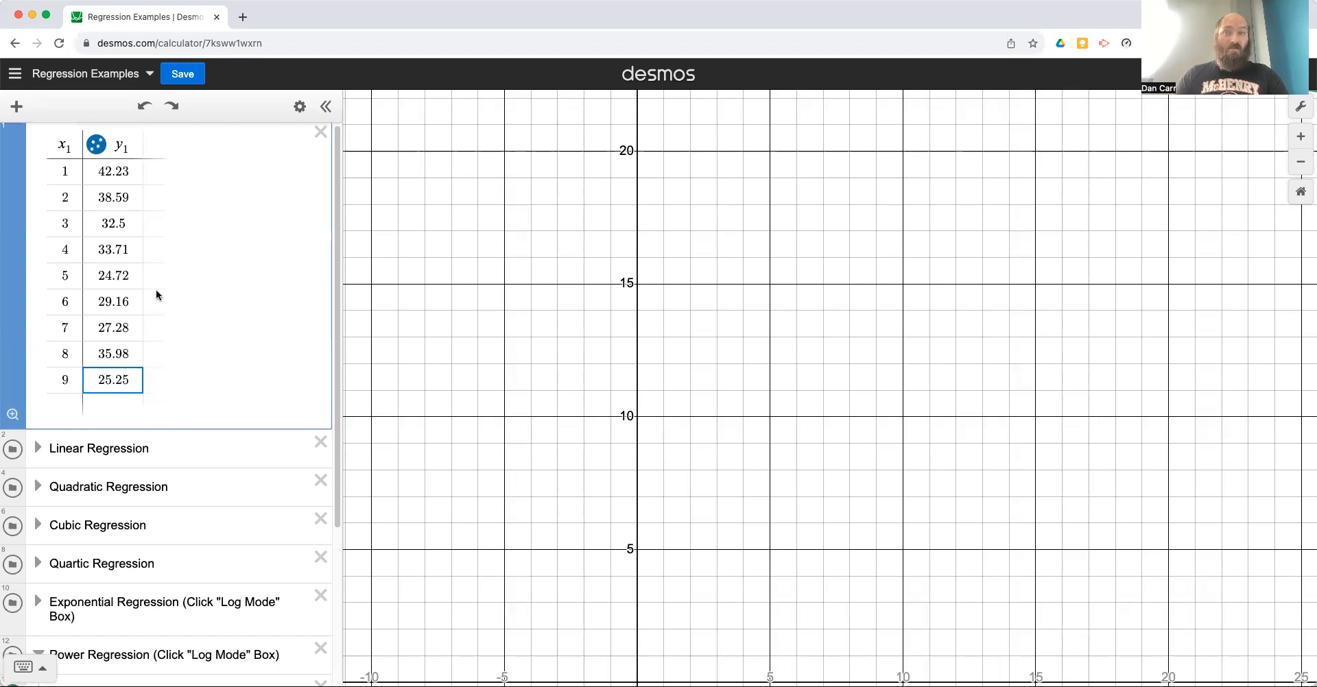
{"action": "scroll", "coordinate": [301, 363], "scroll_direction": "down", "scroll_amount": 4}
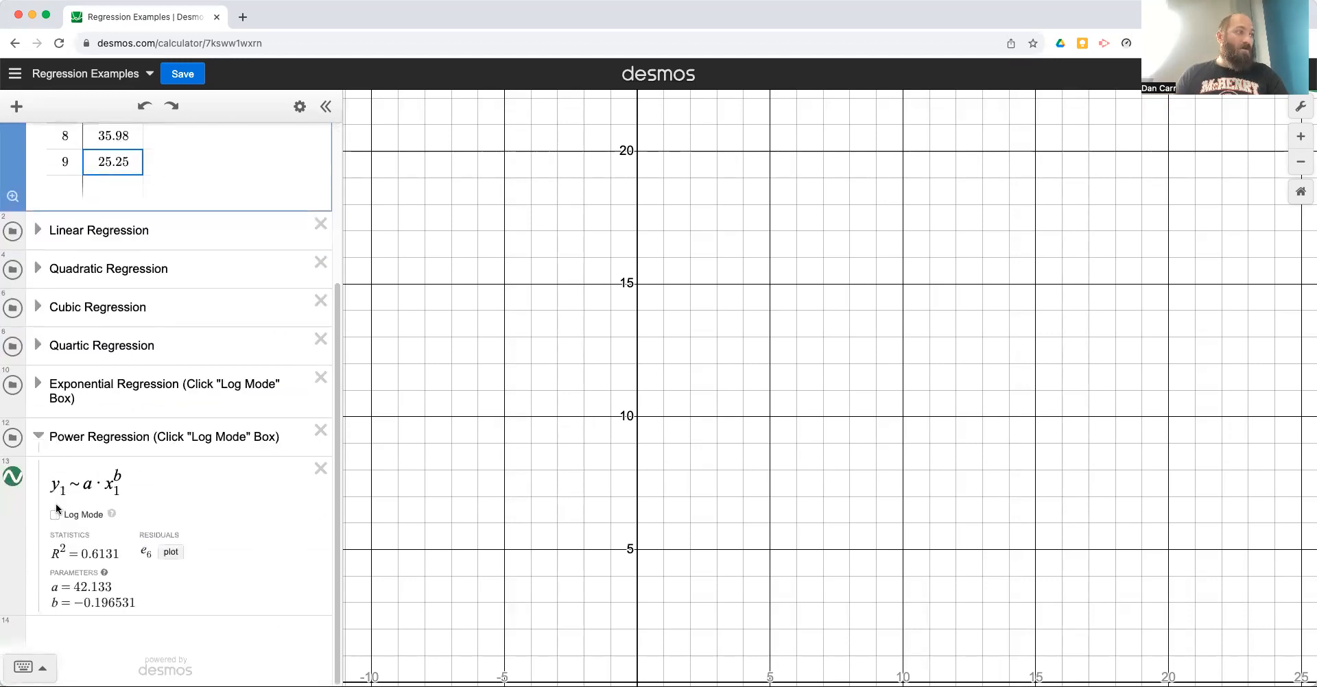
{"action": "left_click", "coordinate": [56, 517]}
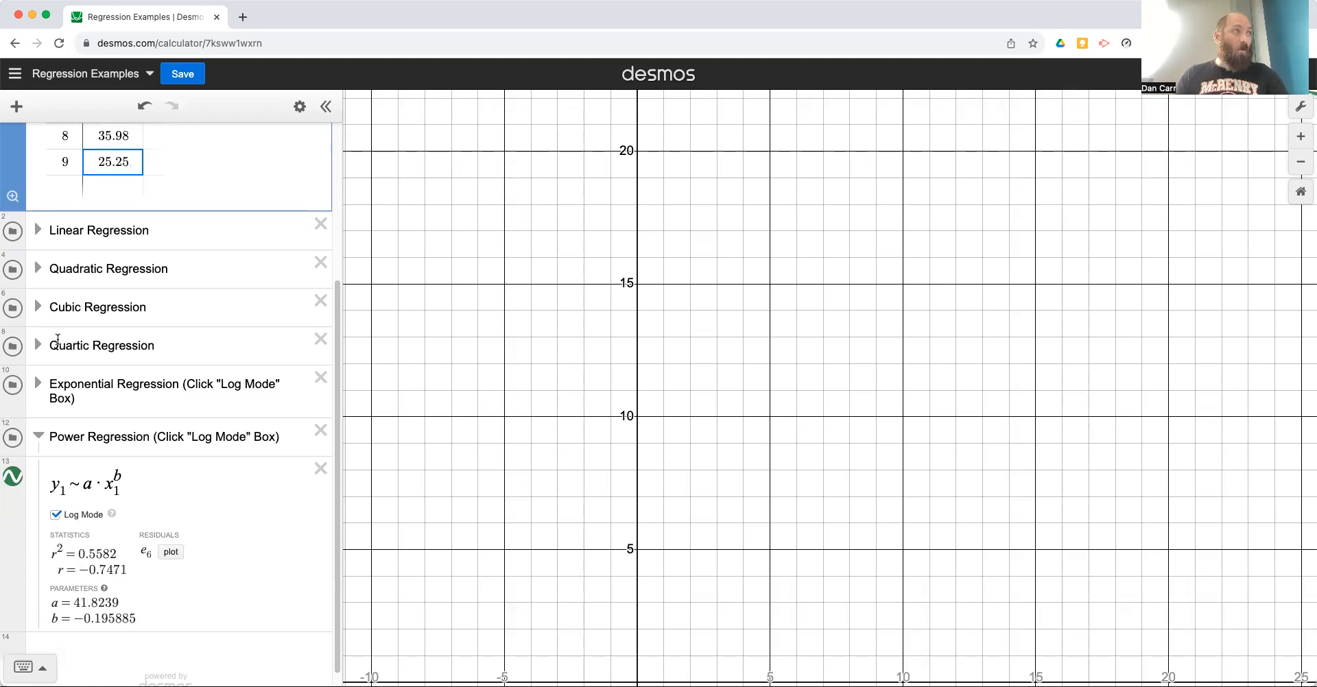
{"action": "scroll", "coordinate": [204, 218], "scroll_direction": "up", "scroll_amount": 5}
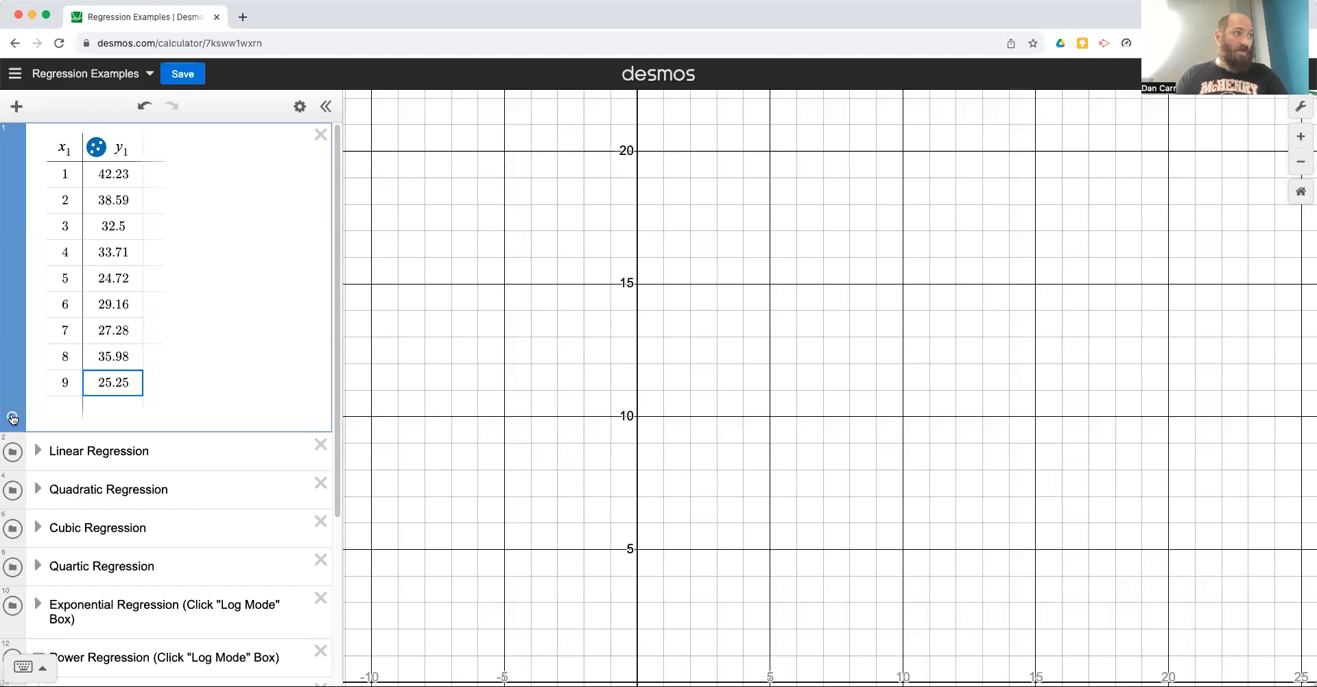
{"action": "left_click", "coordinate": [13, 419]}
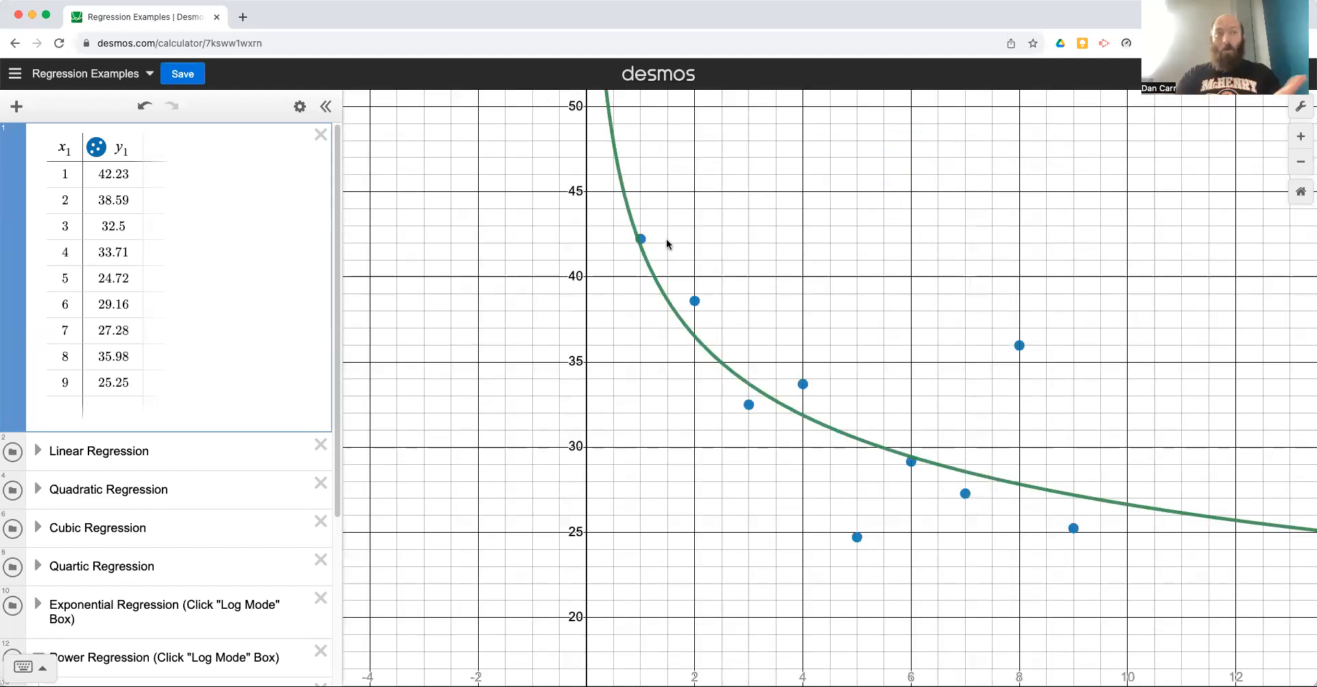
- Highlight the power regression's parameter a, and start reloading the calculator page
{"action": "scroll", "coordinate": [263, 435], "scroll_direction": "down", "scroll_amount": 4}
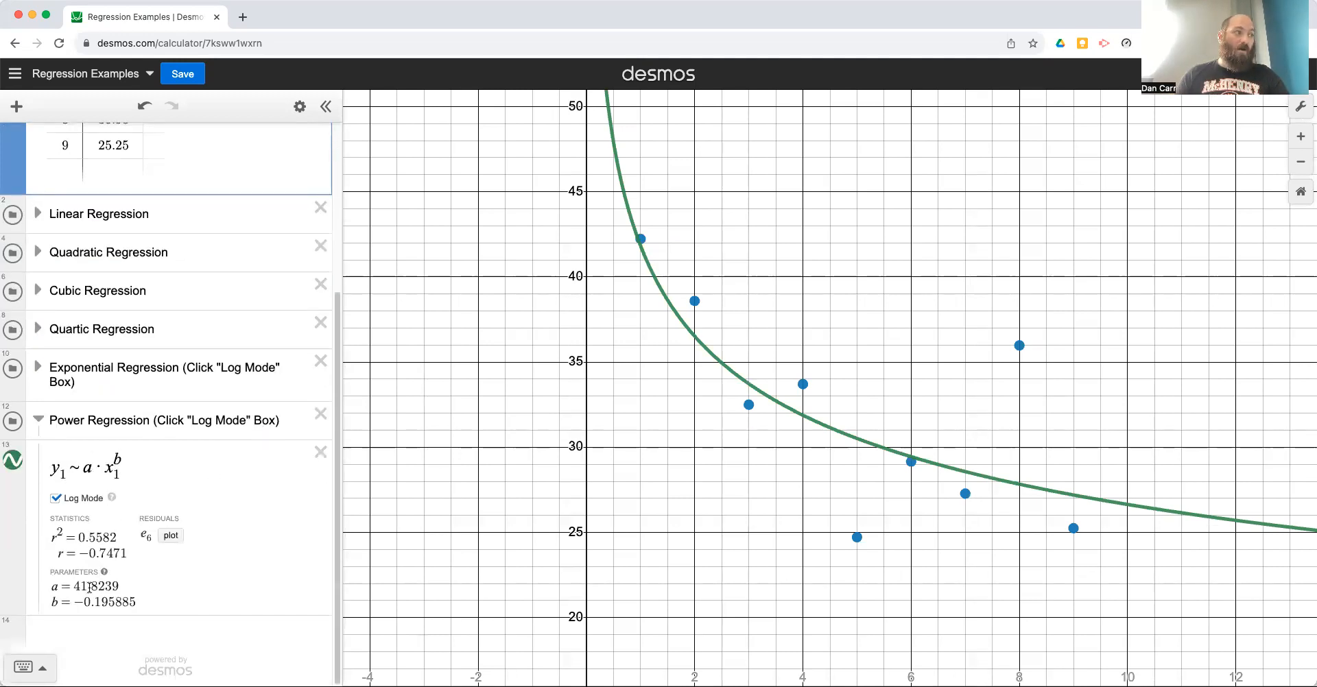
{"action": "left_click_drag", "start_coordinate": [52, 587], "coordinate": [117, 590]}
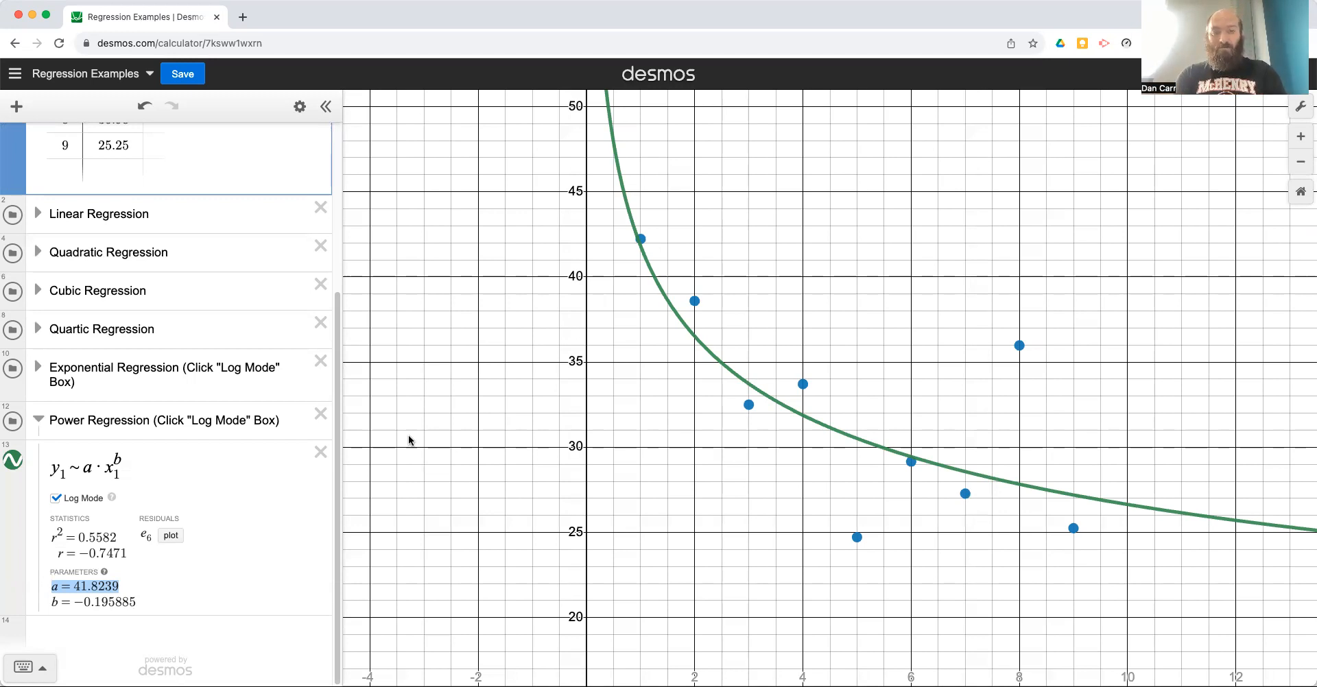
{"action": "key", "text": "super+r"}
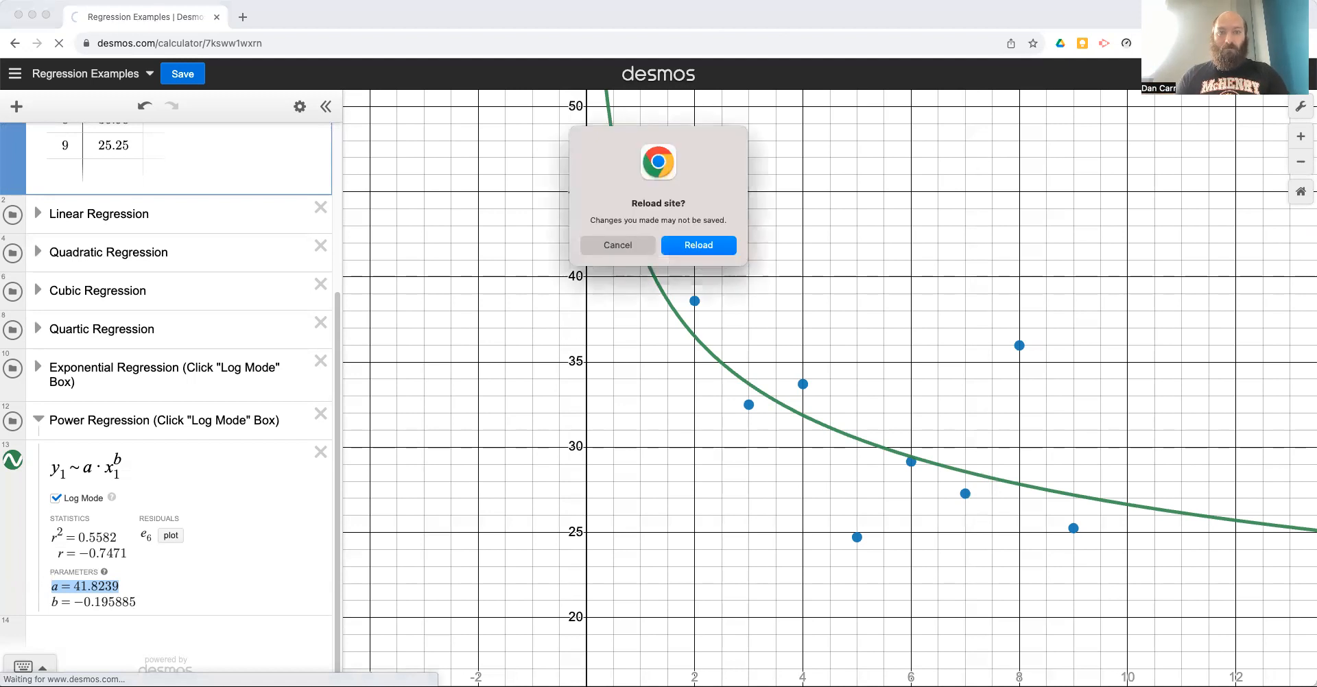